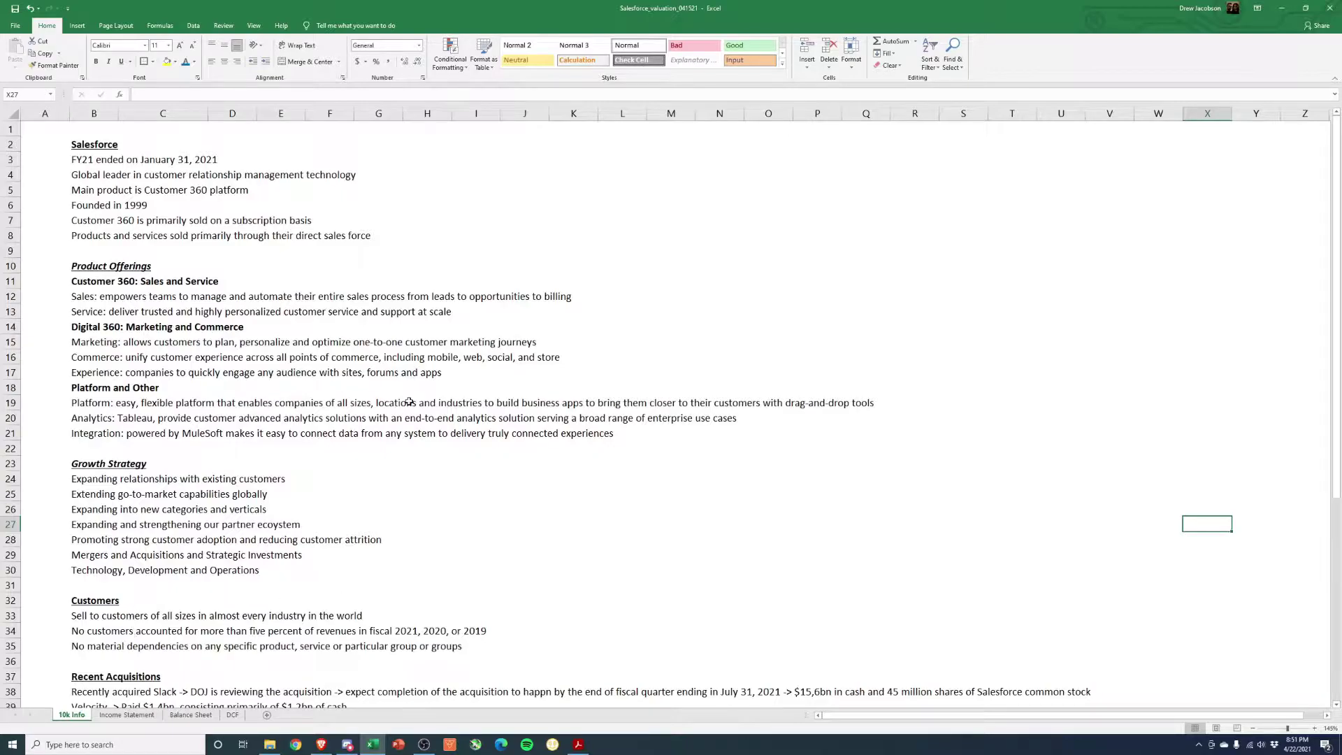
# Check the Equity Value result in AA13 on the DCF sheet
pyautogui.click(320, 459)
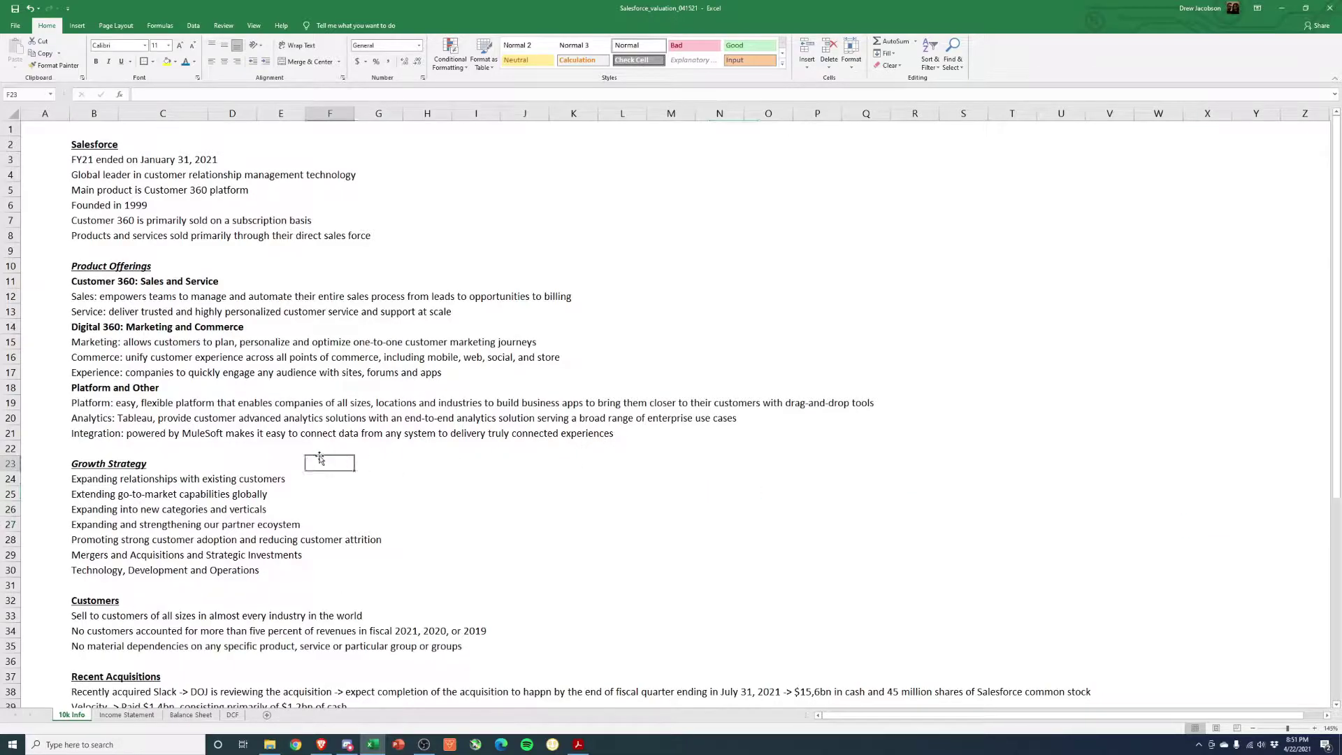
pyautogui.click(56, 446)
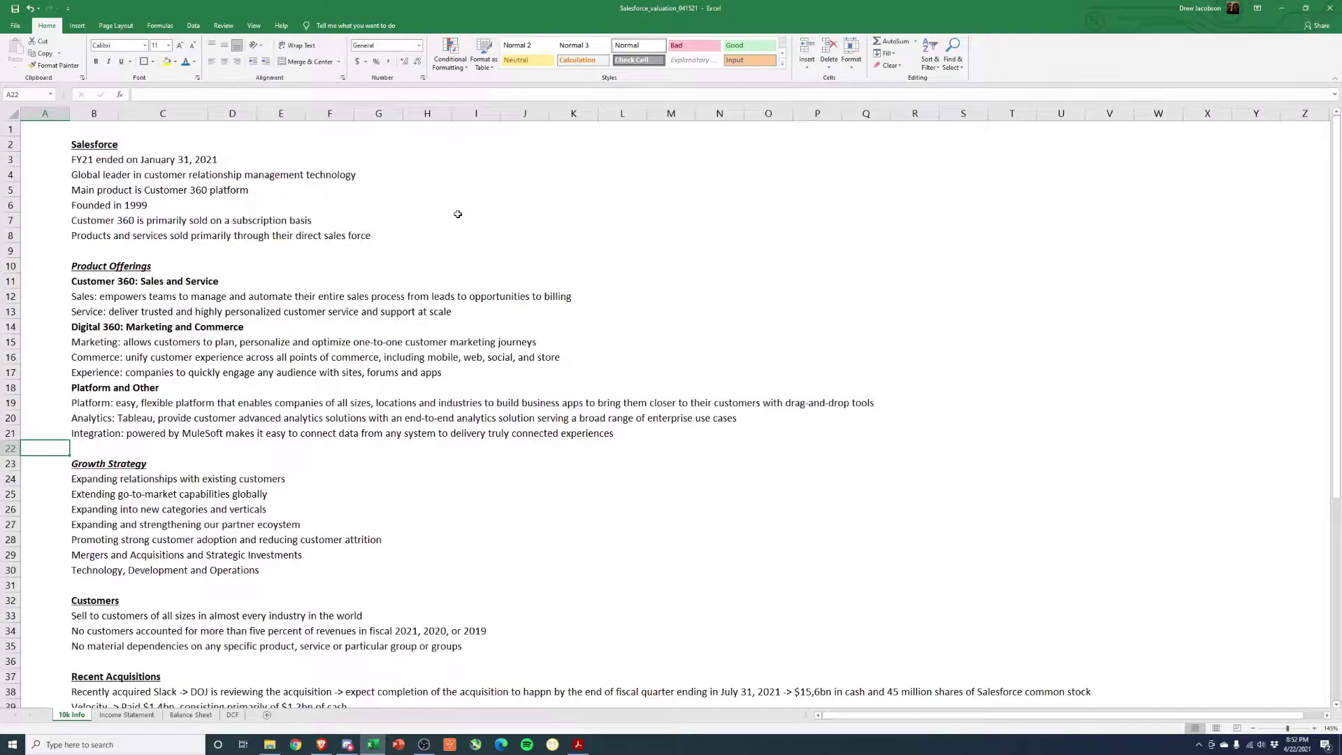
pyautogui.scroll(-10, 458, 213)
pyautogui.scroll(10, 122, 590)
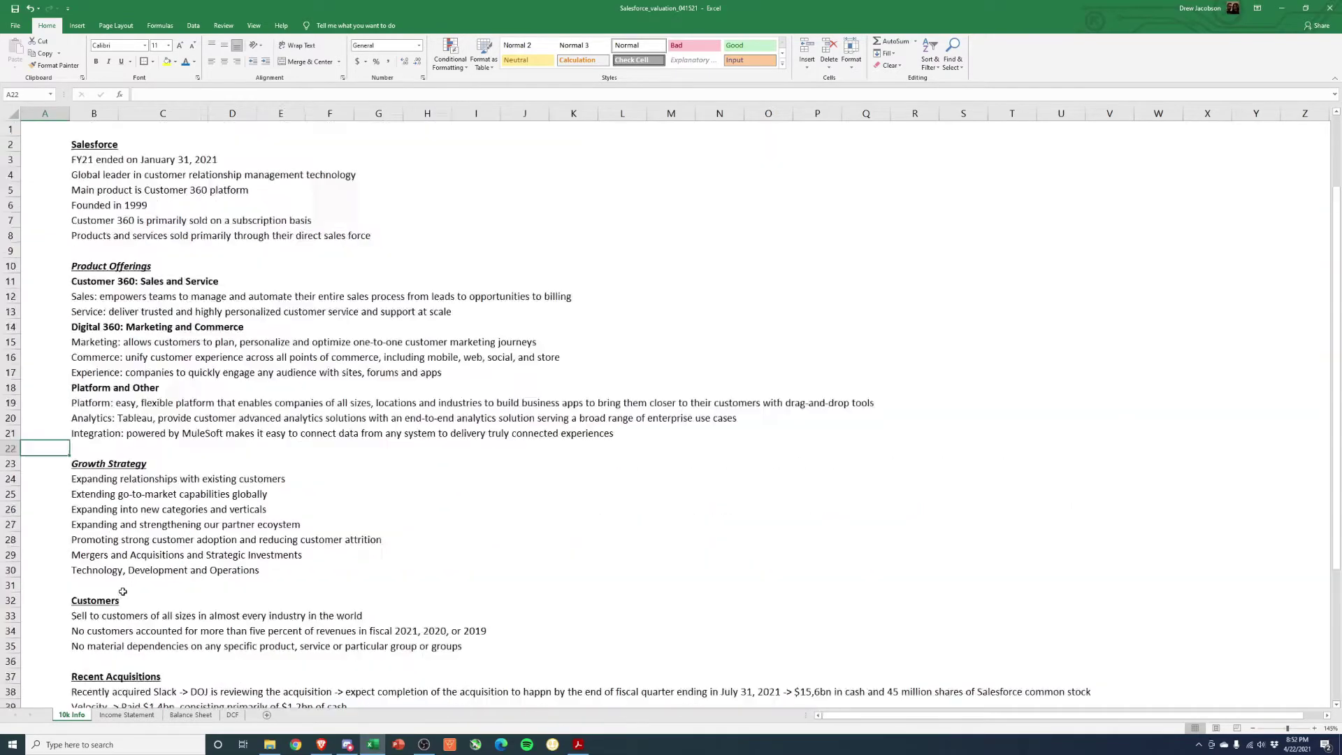
pyautogui.scroll(-8, 372, 389)
pyautogui.scroll(8, 369, 389)
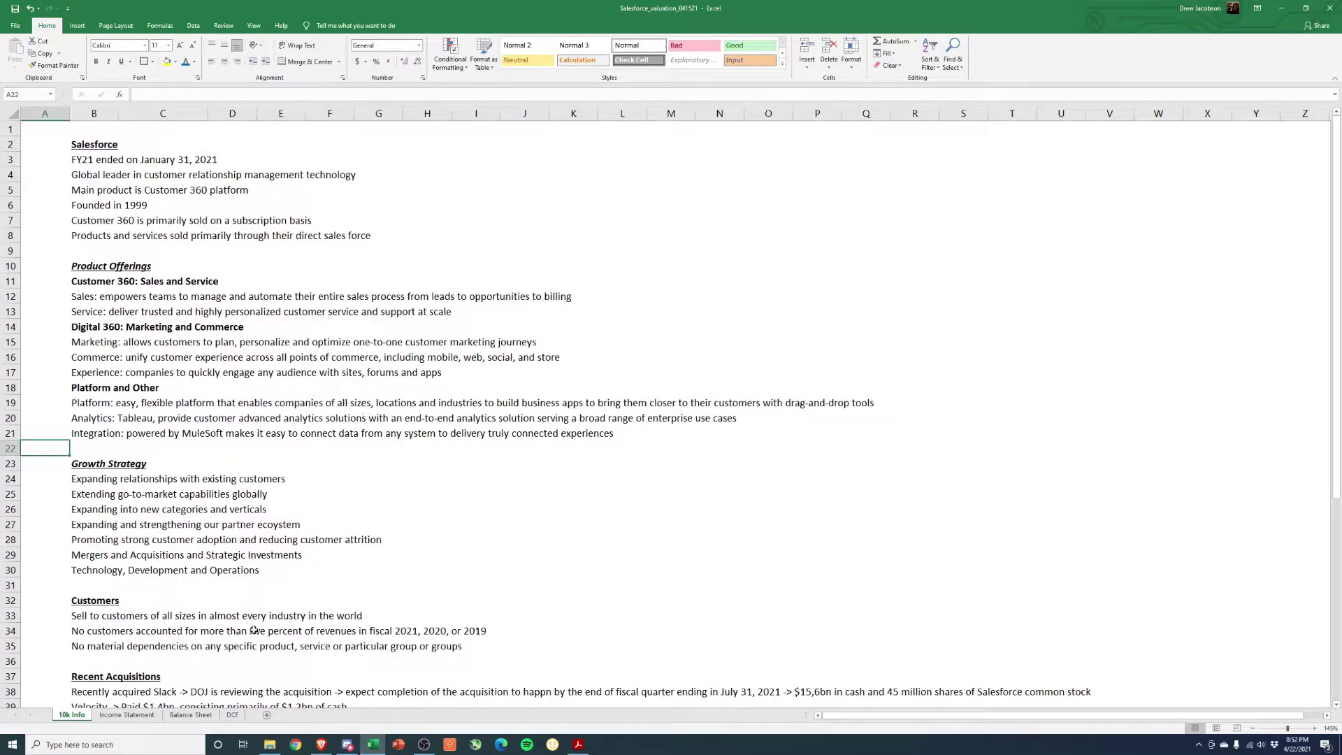
pyautogui.click(126, 714)
pyautogui.click(233, 715)
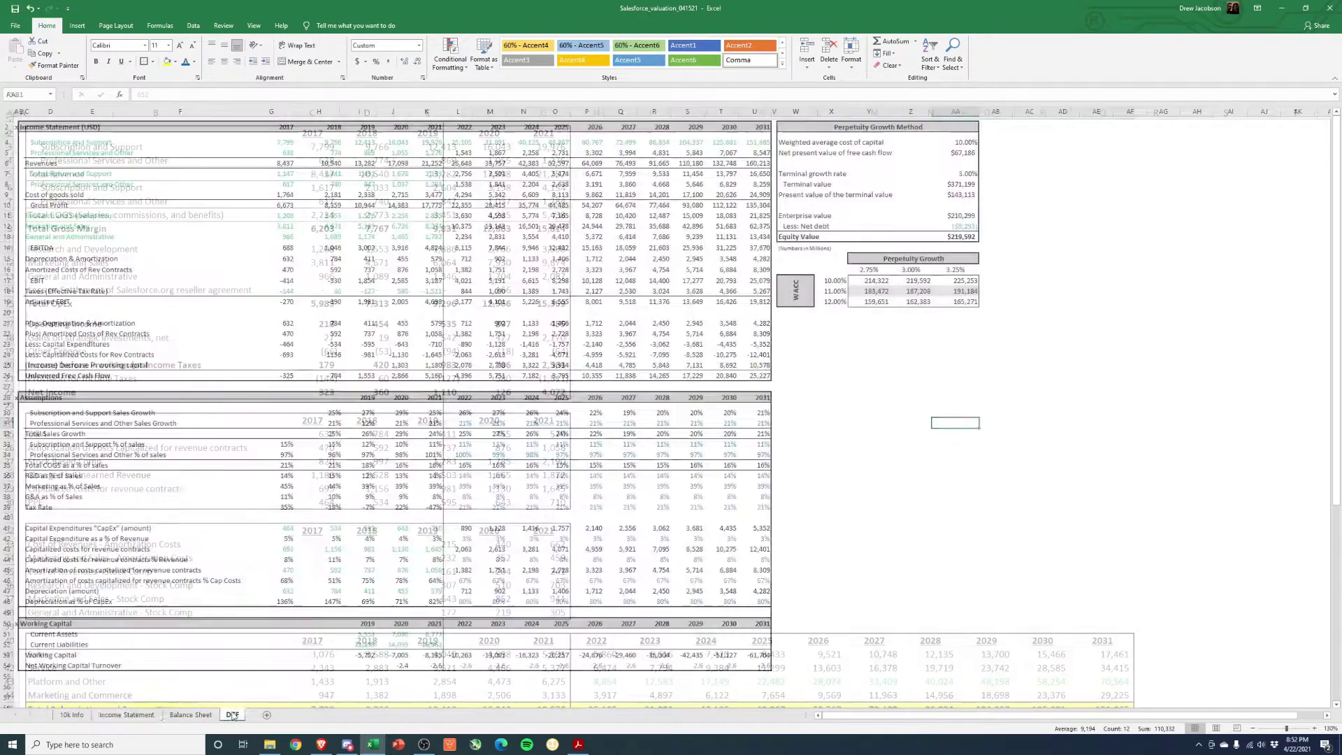
pyautogui.click(909, 334)
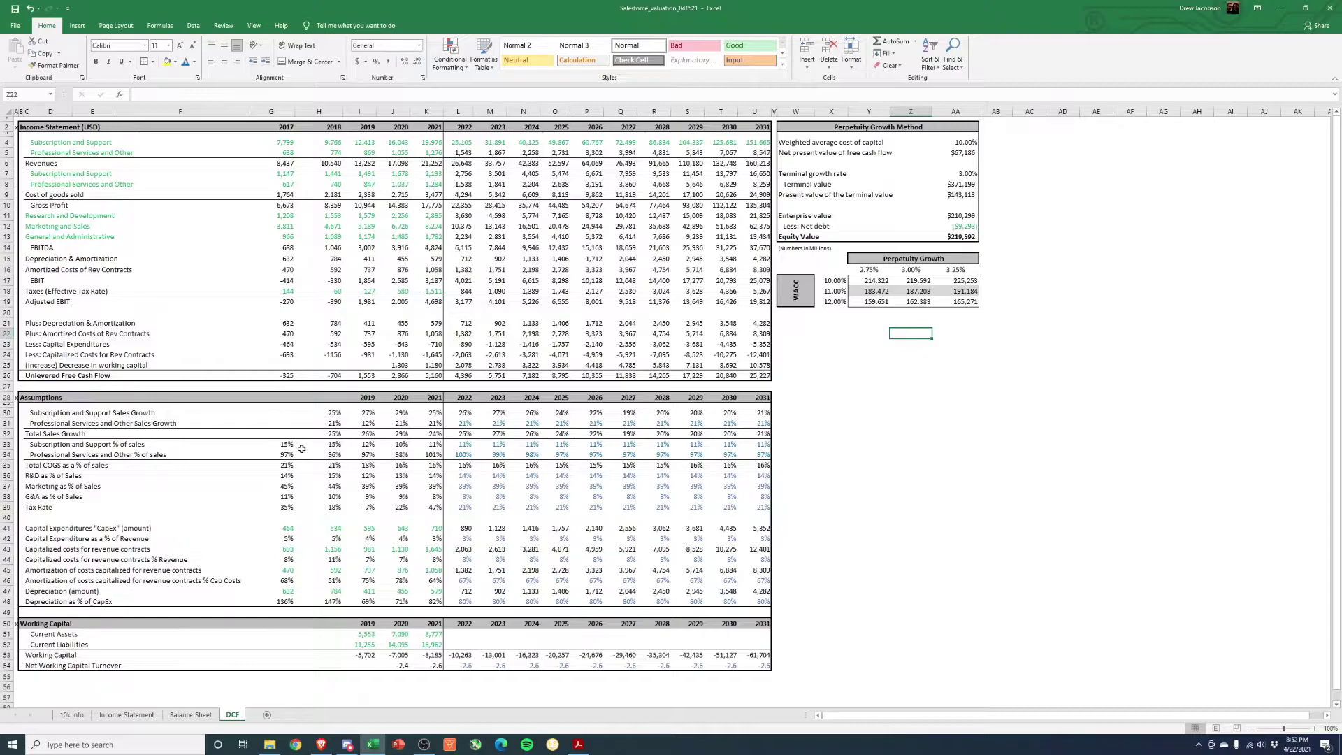
pyautogui.click(970, 233)
# Compare the equity value with Salesforce's Yahoo Finance quote, then inspect the 2021 R&D formula
pyautogui.click(321, 745)
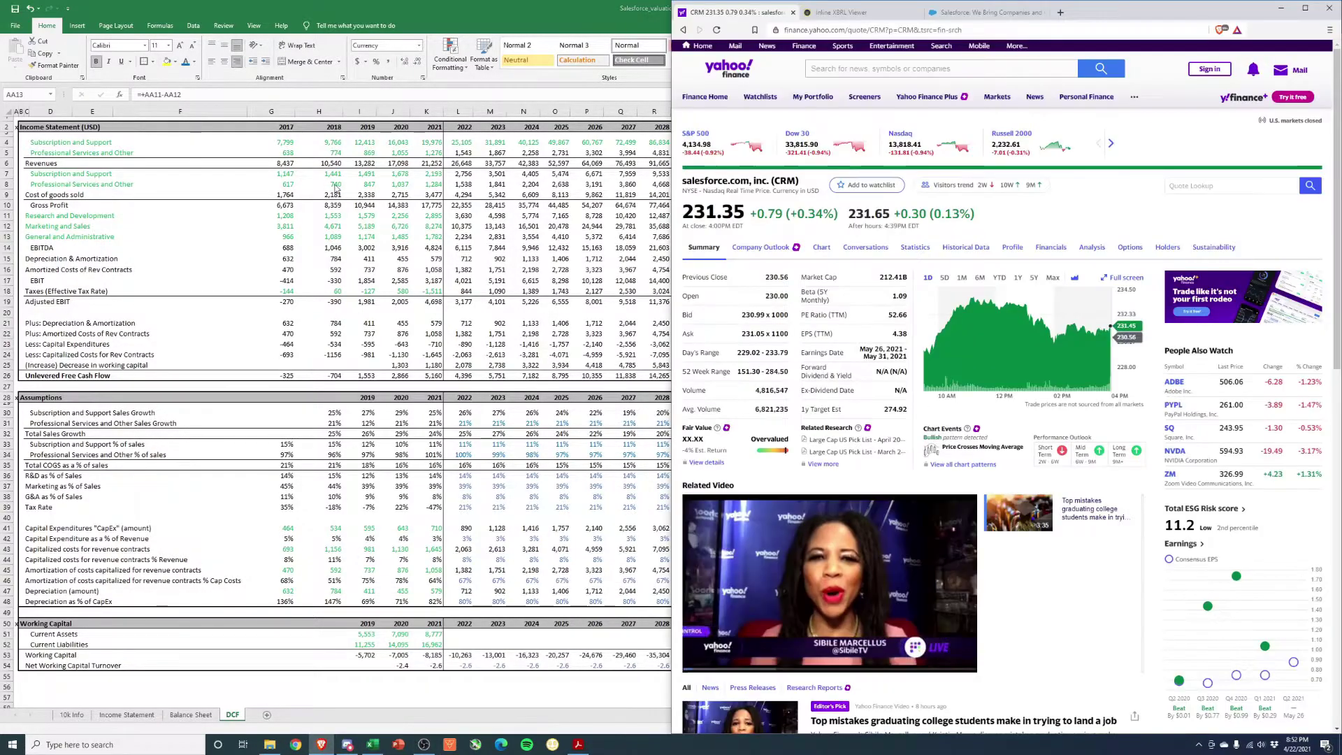
pyautogui.click(538, 5)
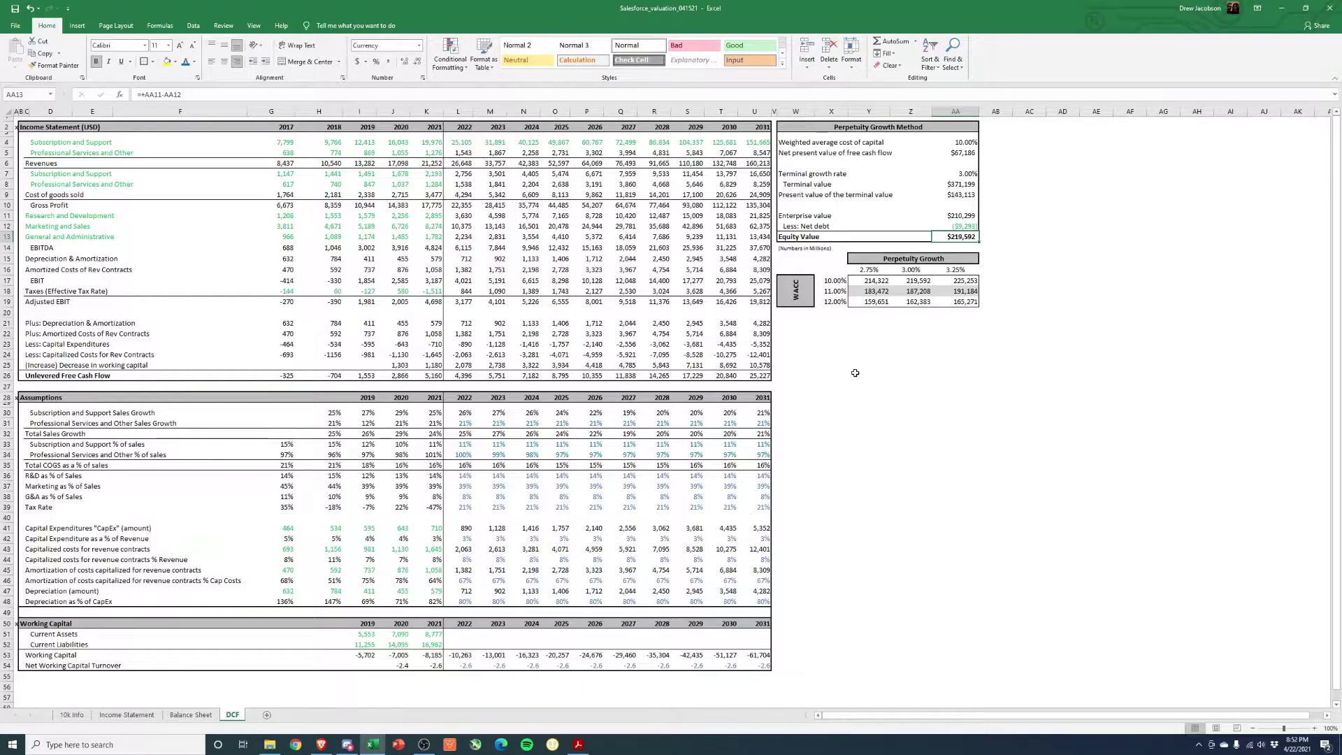
pyautogui.click(865, 444)
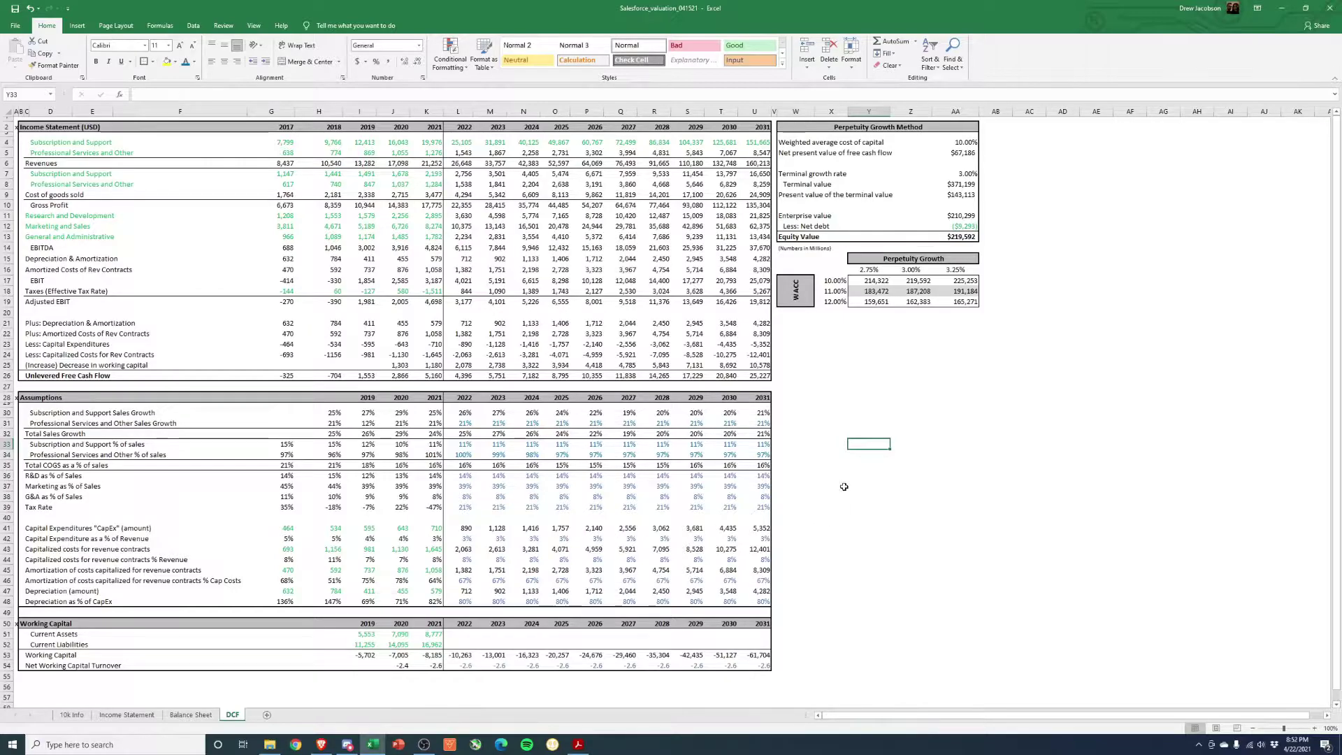
pyautogui.click(934, 432)
pyautogui.click(928, 445)
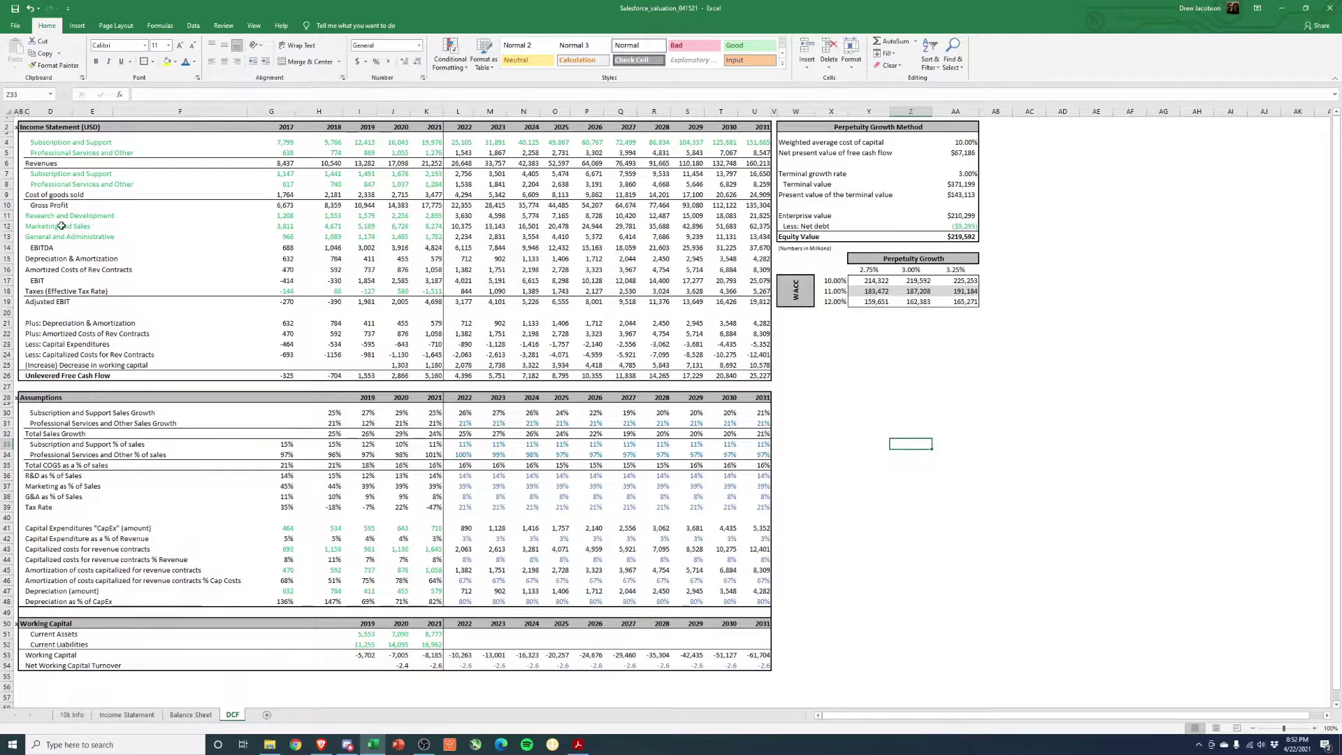
pyautogui.click(286, 216)
pyautogui.click(426, 216)
pyautogui.click(126, 715)
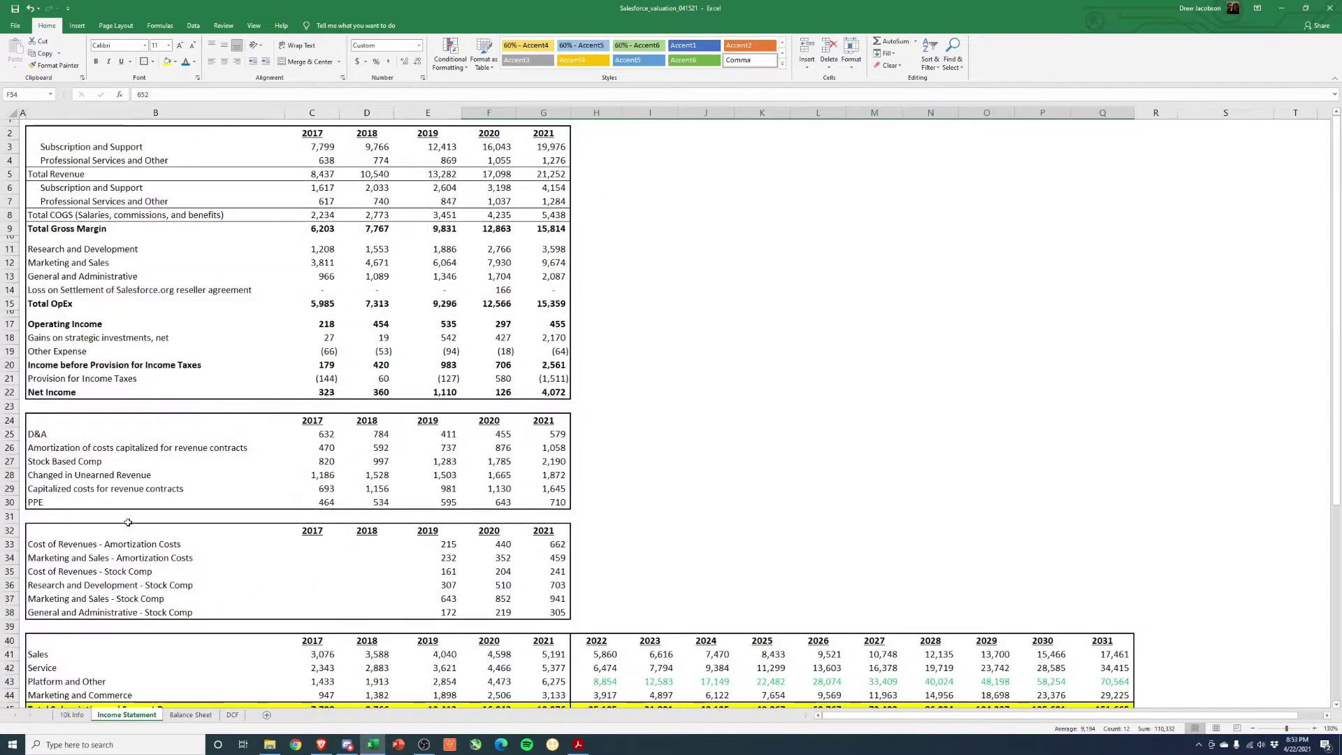
pyautogui.scroll(-1, 128, 522)
pyautogui.moveTo(9, 400); pyautogui.dragTo(12, 417)
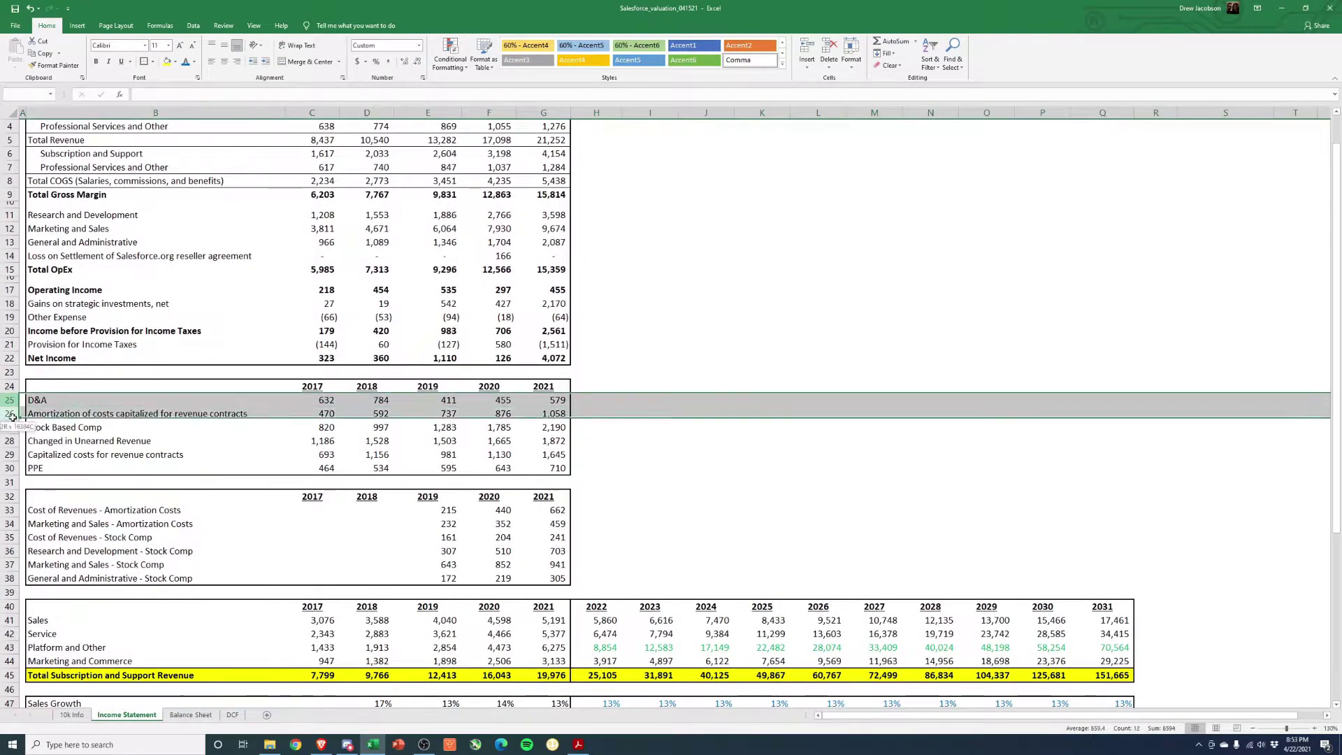
pyautogui.click(161, 414)
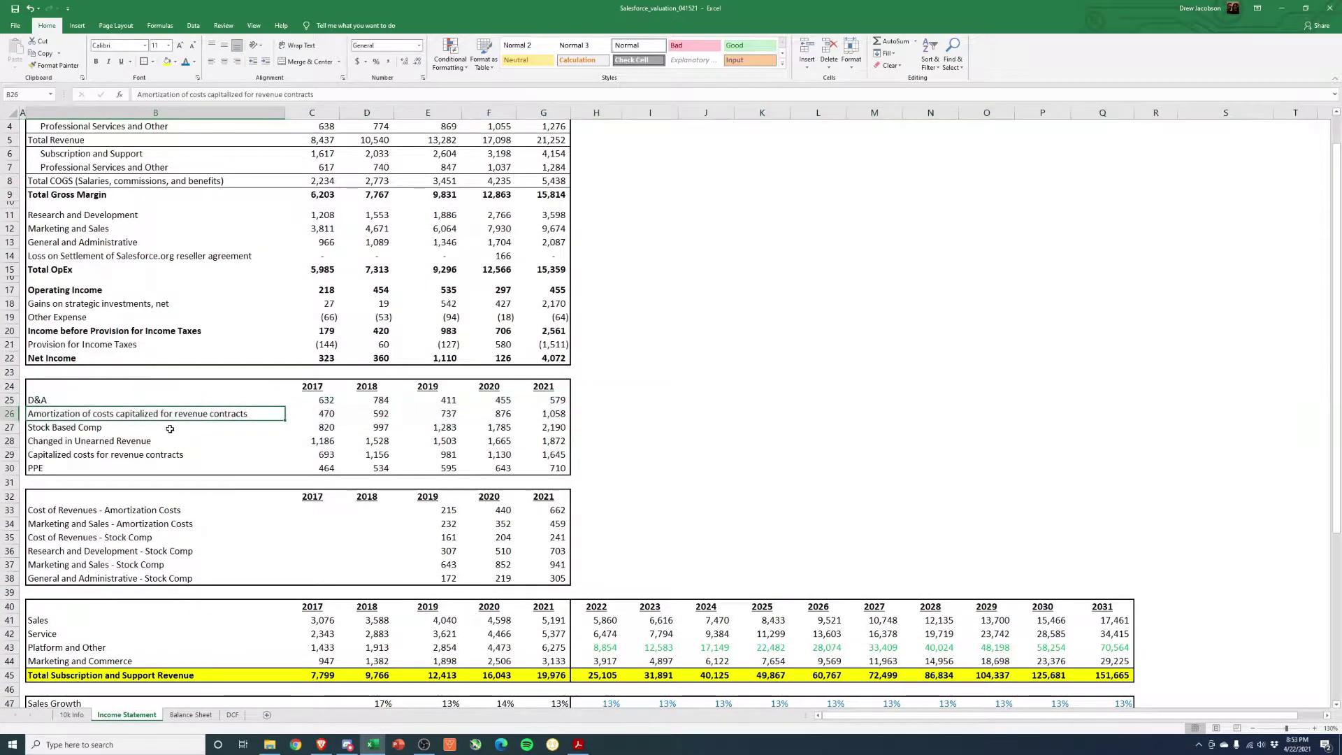
pyautogui.press('Down')
pyautogui.press('Down')
pyautogui.press('Down')
pyautogui.scroll(-2, 9, 511)
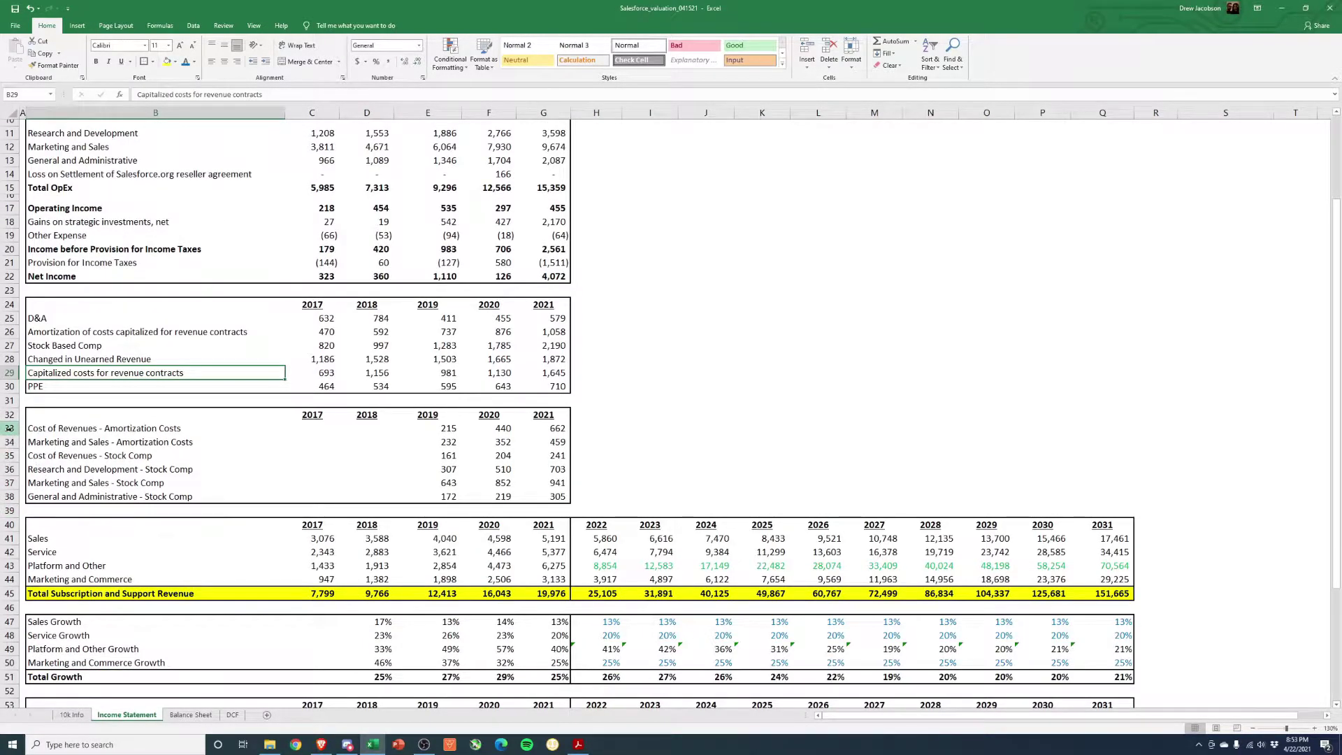
pyautogui.moveTo(10, 428); pyautogui.dragTo(10, 497)
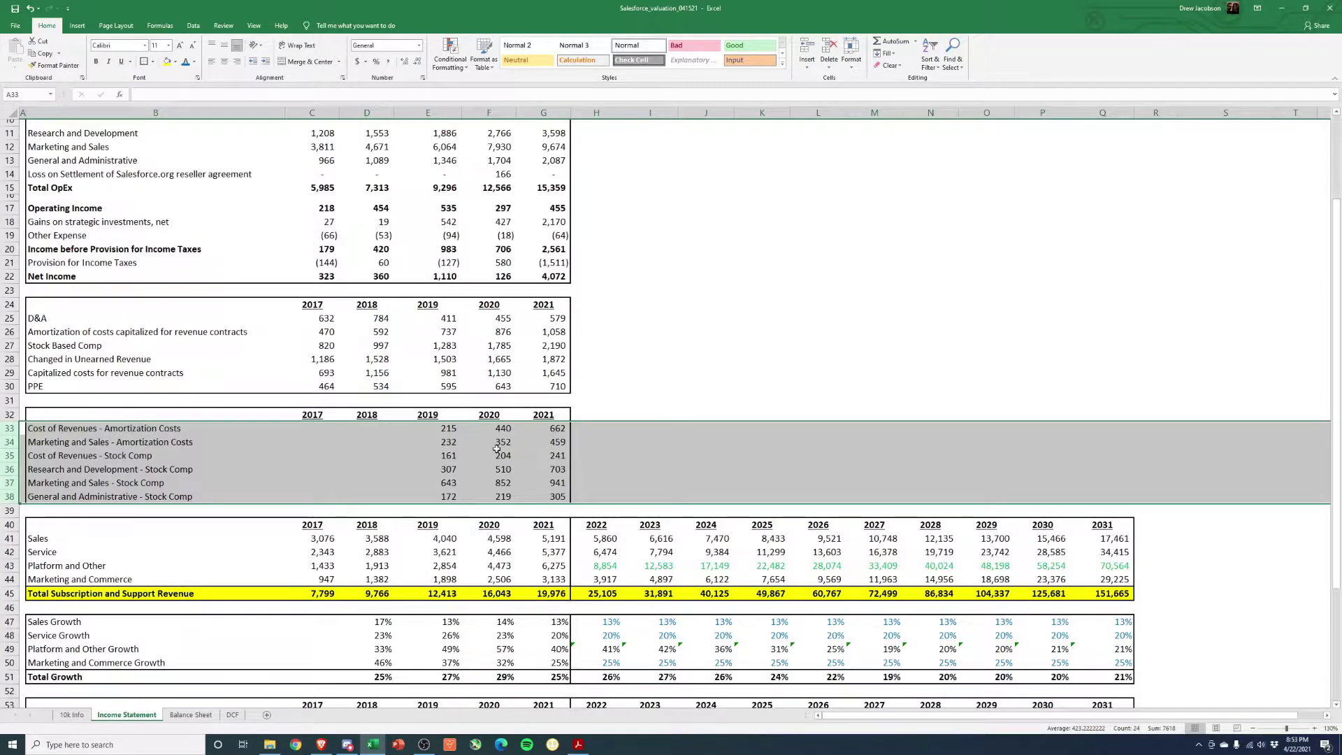
pyautogui.moveTo(544, 428); pyautogui.dragTo(545, 497)
pyautogui.scroll(3, 267, 445)
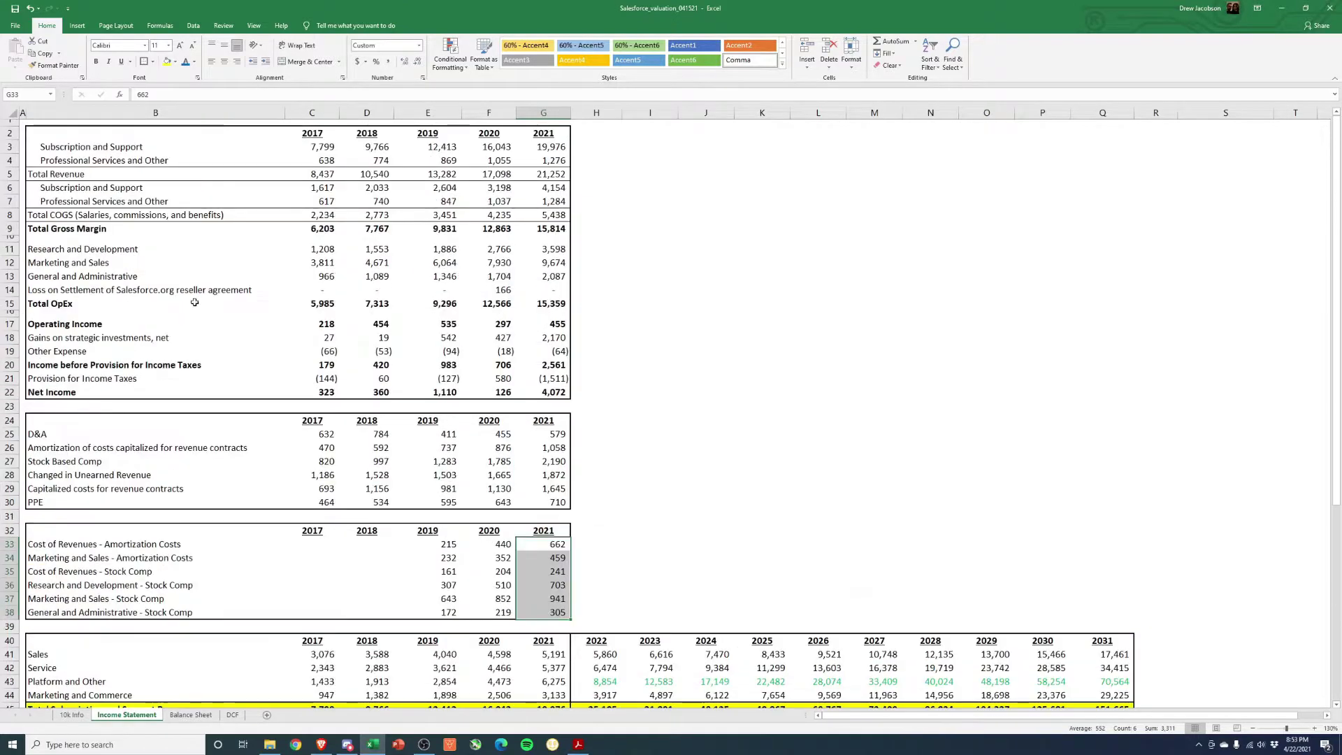
pyautogui.moveTo(563, 252); pyautogui.dragTo(559, 304)
pyautogui.click(232, 714)
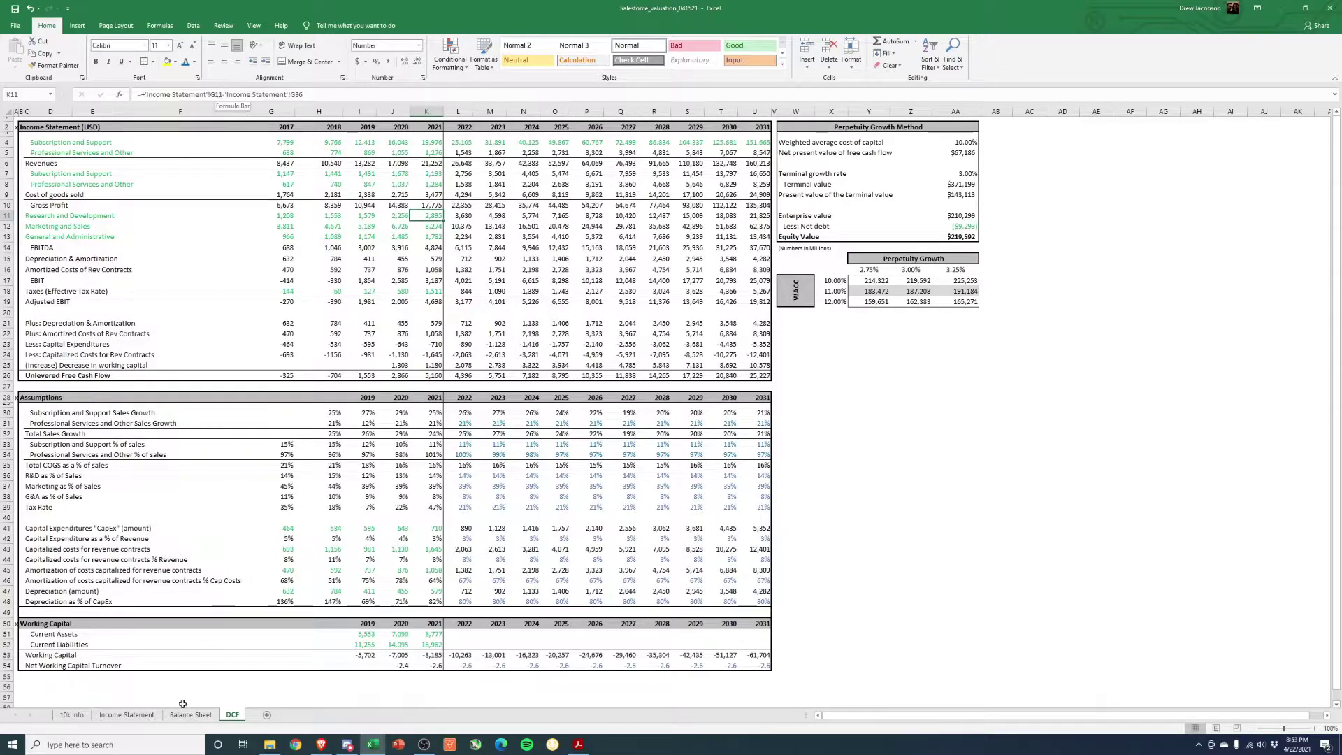
pyautogui.click(126, 714)
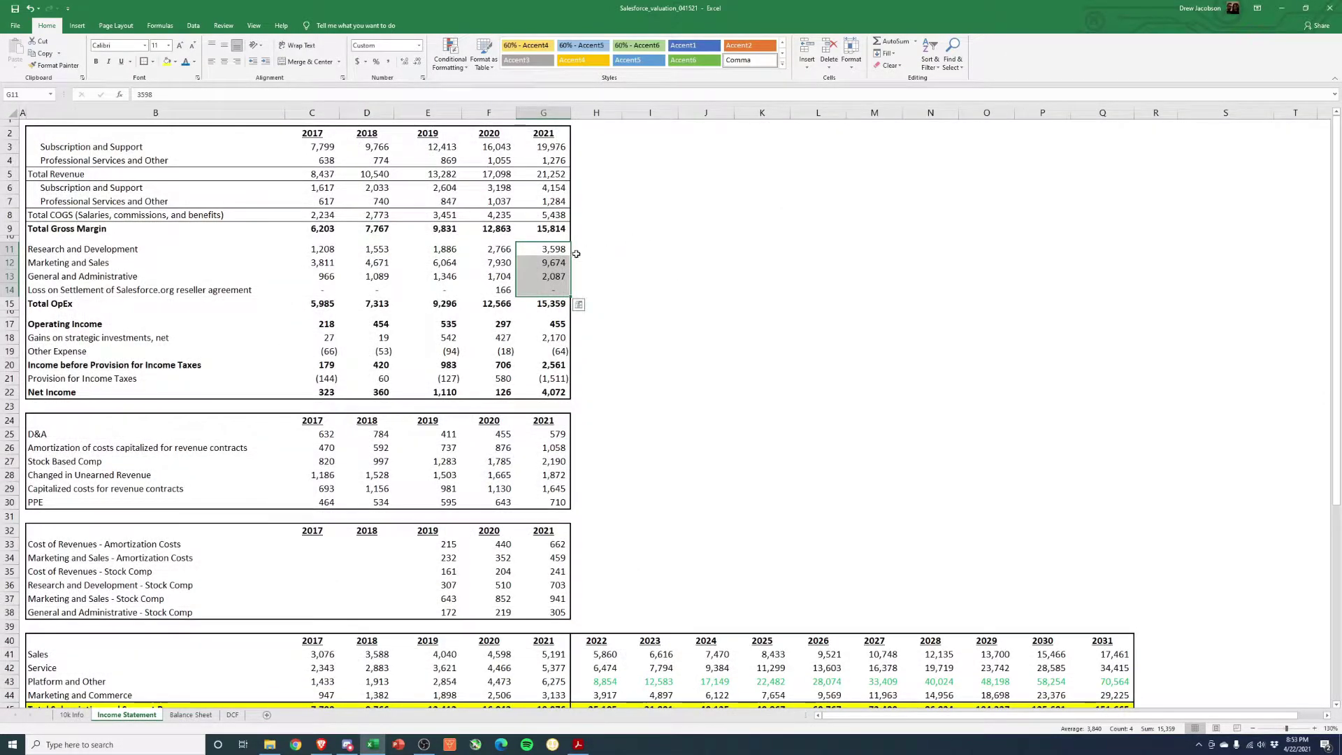
pyautogui.click(551, 252)
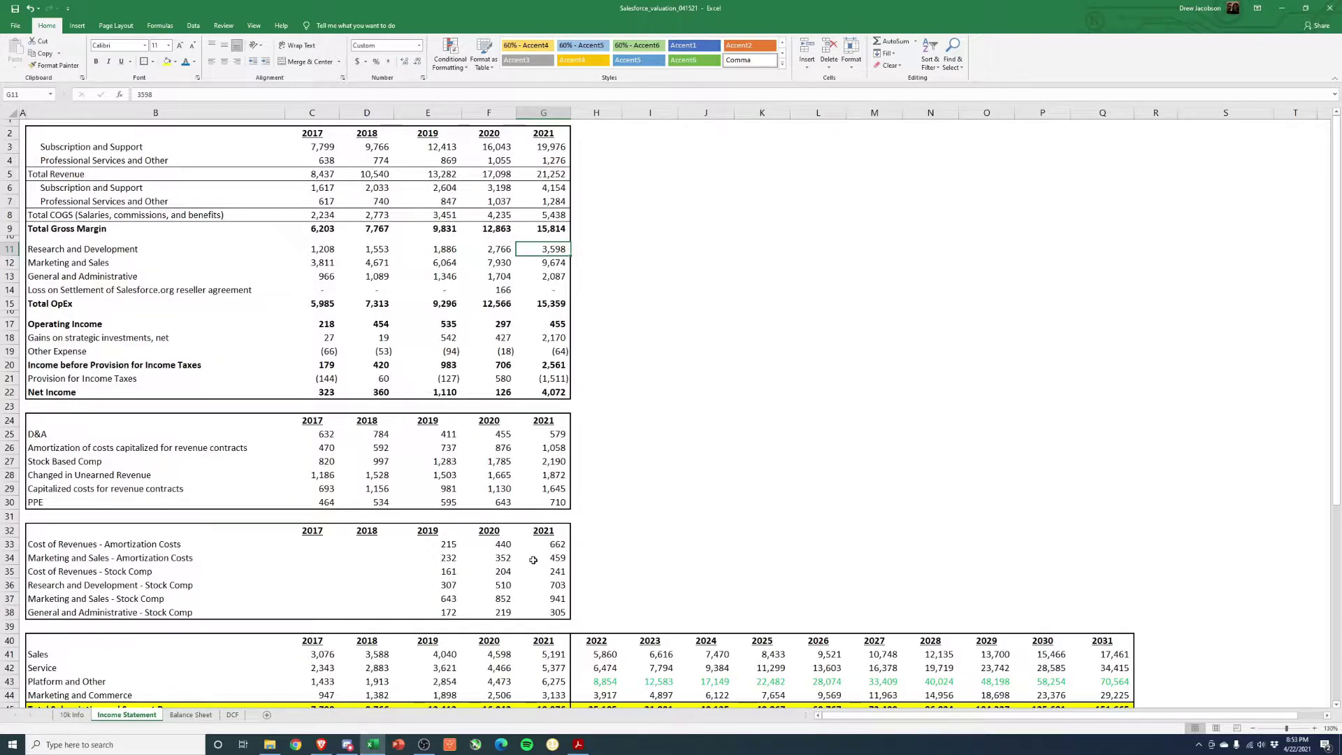
pyautogui.click(556, 585)
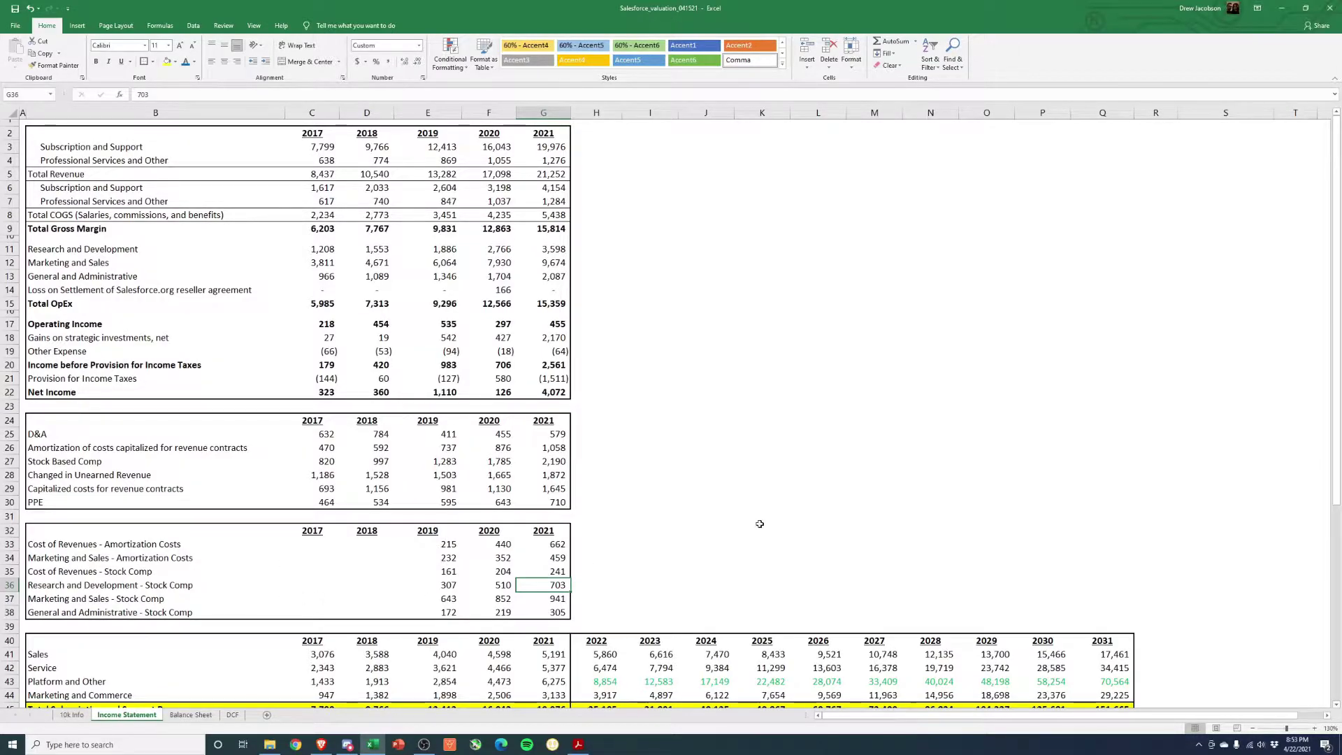
pyautogui.scroll(-7, 759, 523)
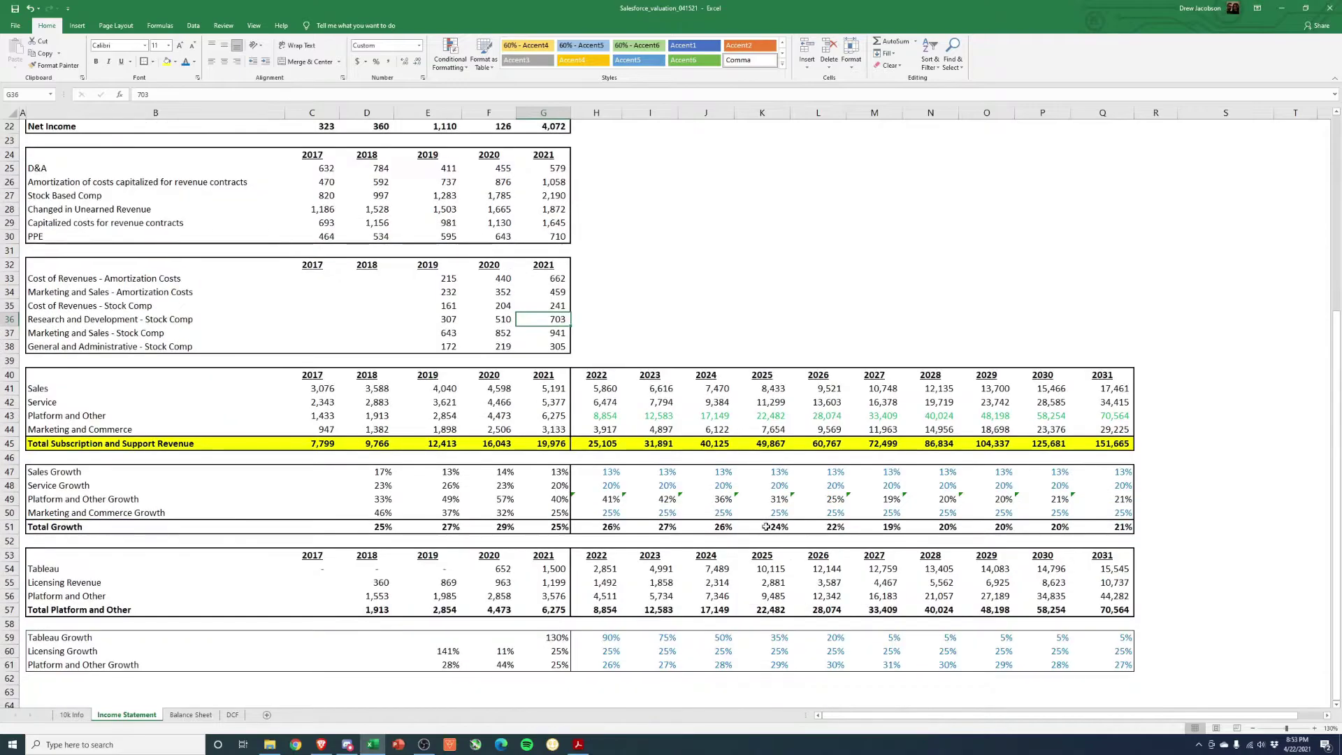
pyautogui.scroll(7, 767, 527)
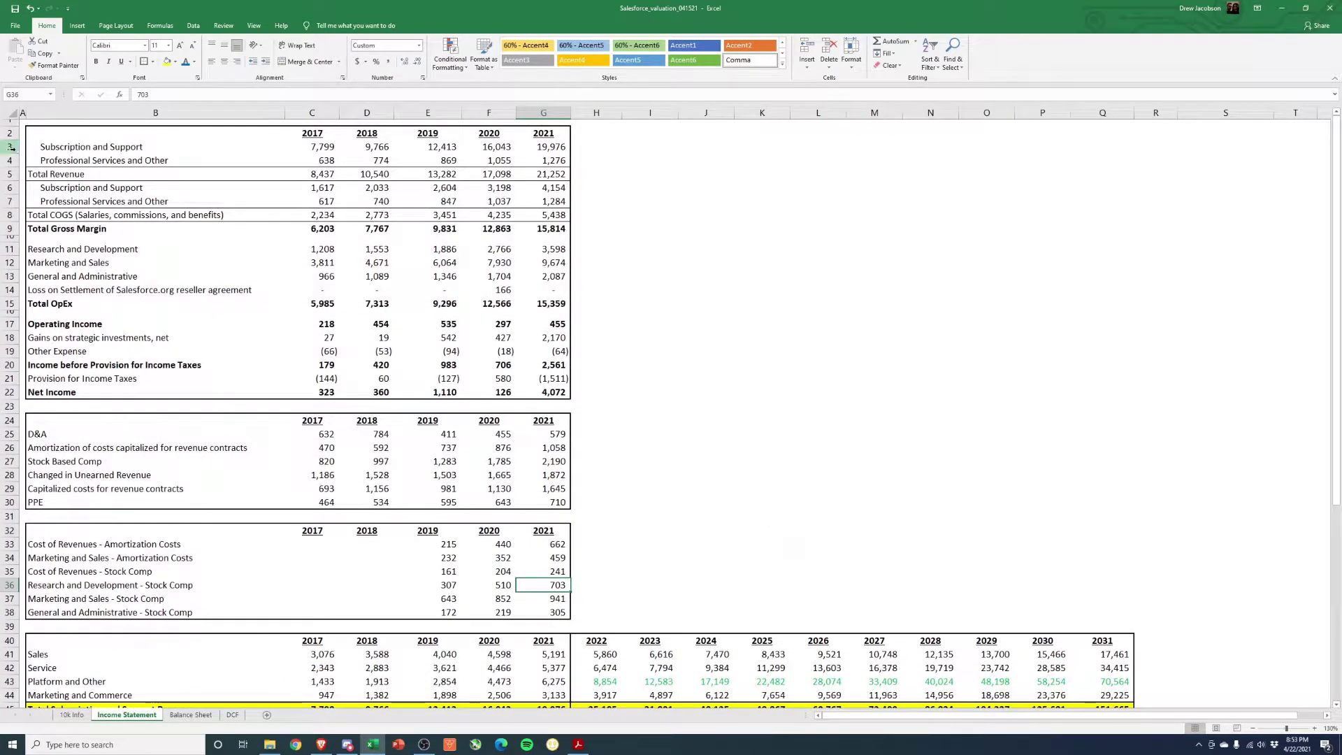
pyautogui.moveTo(10, 147); pyautogui.dragTo(9, 160)
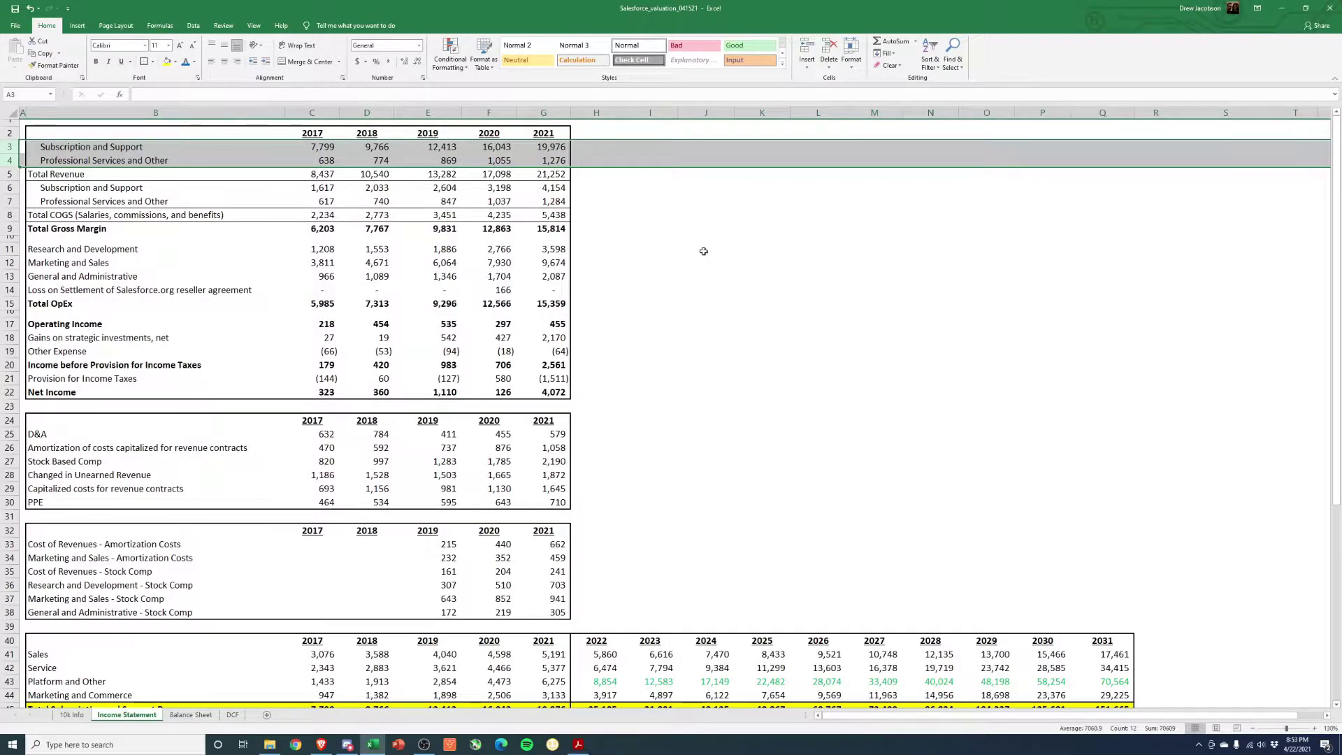
pyautogui.moveTo(543, 160); pyautogui.dragTo(552, 201)
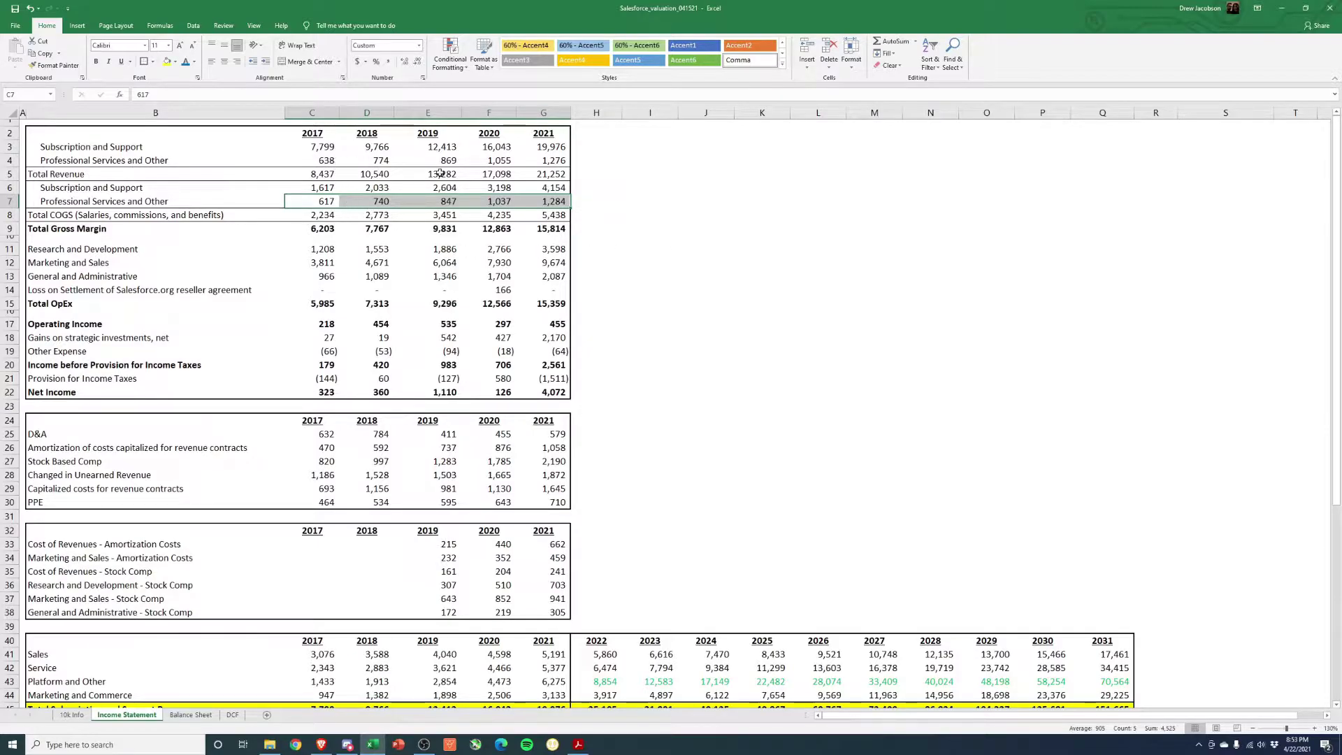
pyautogui.click(561, 200)
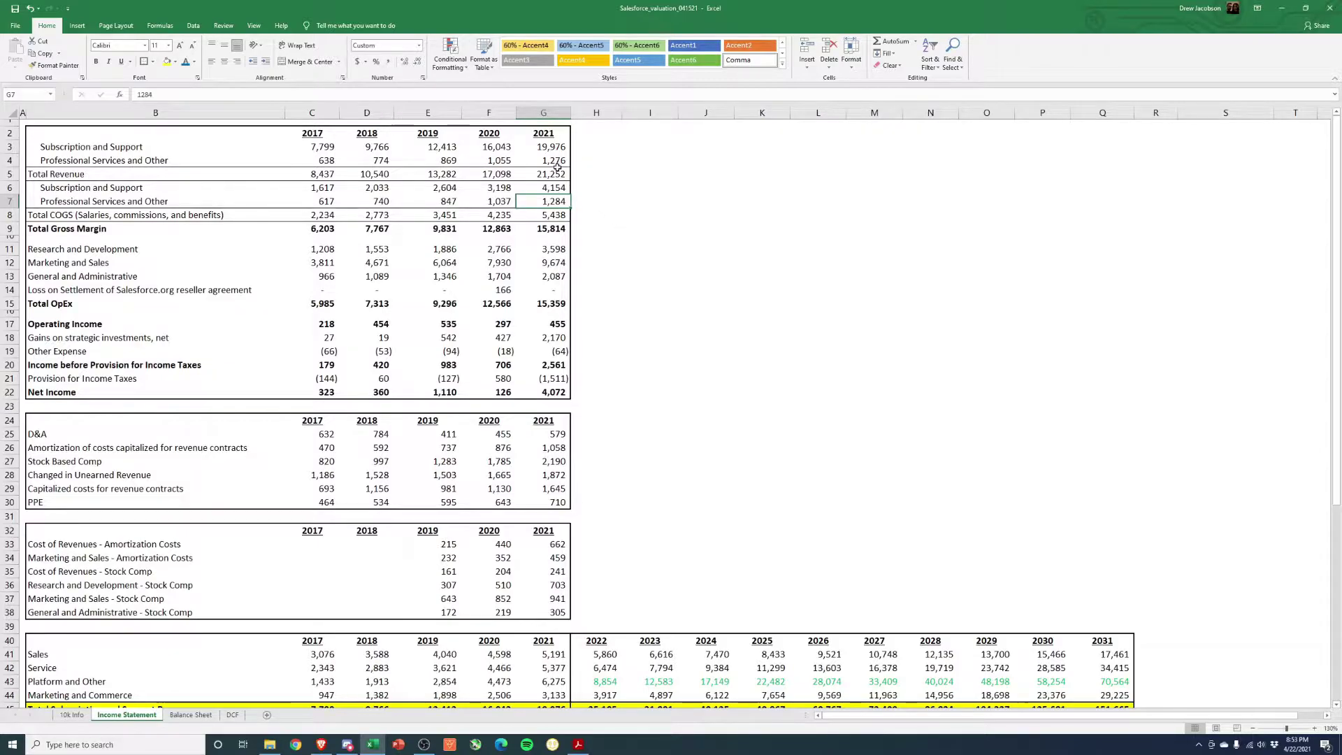
pyautogui.press('Up')
pyautogui.press('Up')
pyautogui.press('Up')
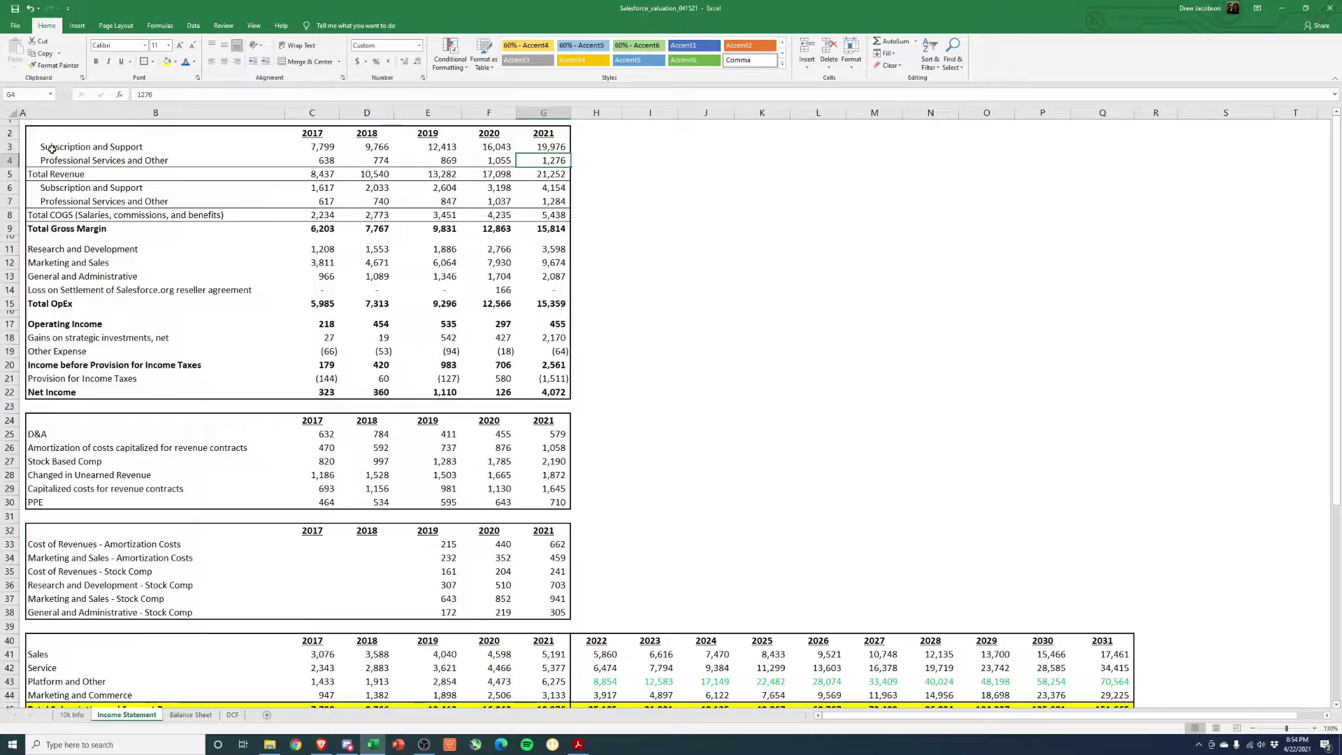
pyautogui.click(544, 147)
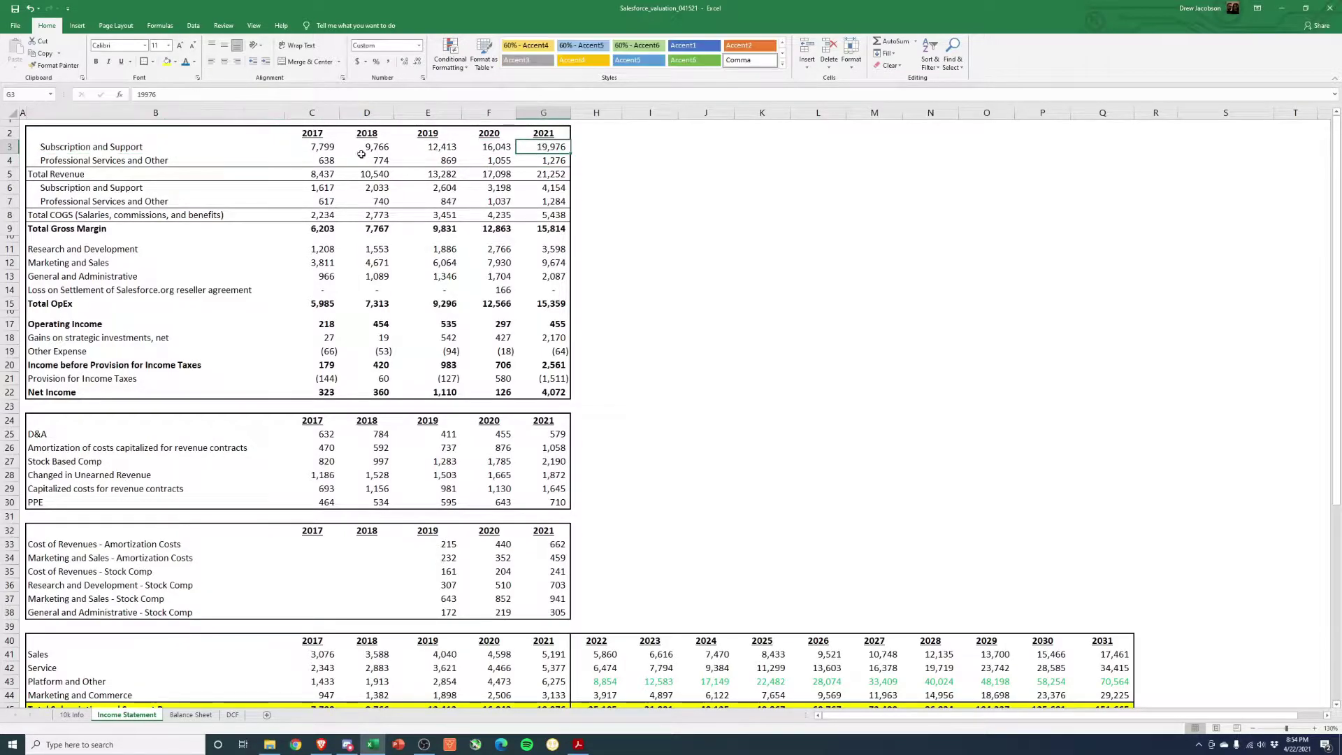
pyautogui.click(552, 187)
pyautogui.press('Left')
pyautogui.press('Left')
pyautogui.press('Left')
pyautogui.press('Left')
pyautogui.press('Up')
pyautogui.press('Up')
pyautogui.press('Up')
pyautogui.click(531, 141)
pyautogui.click(554, 188)
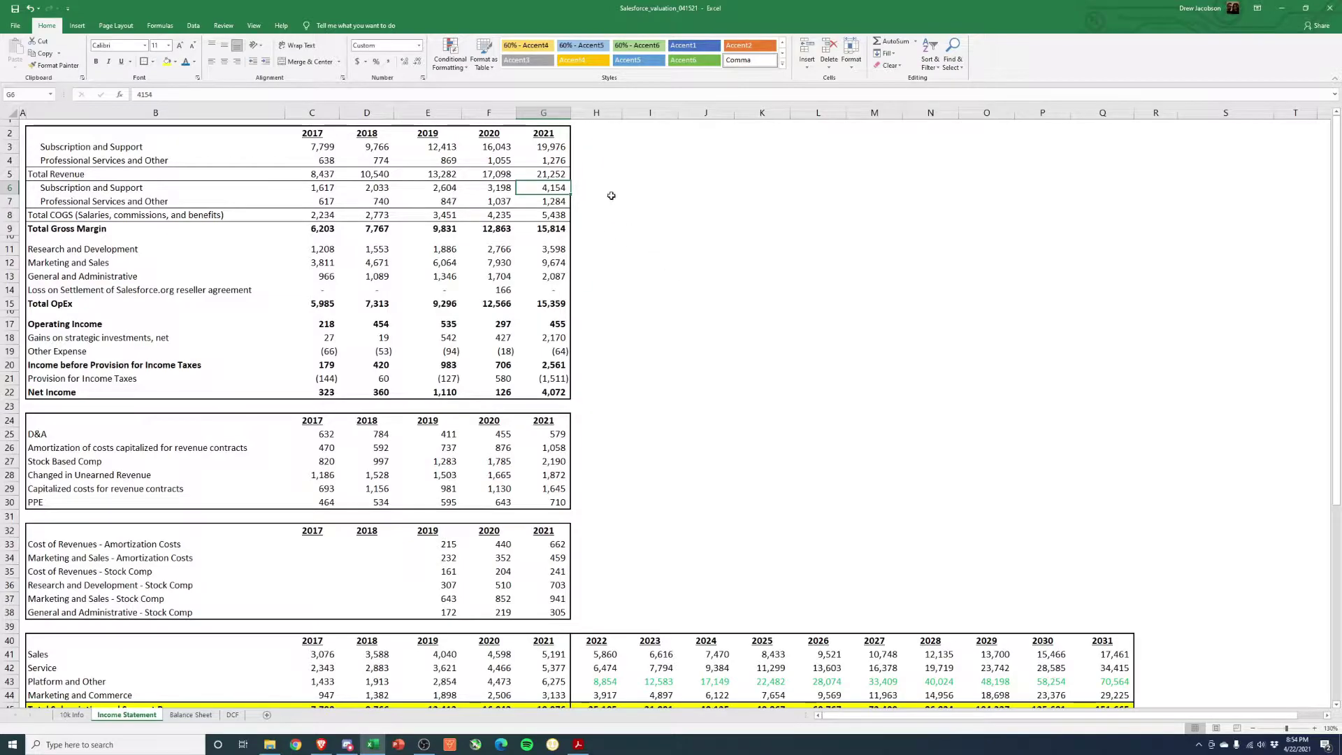
pyautogui.moveTo(322, 147); pyautogui.dragTo(553, 147)
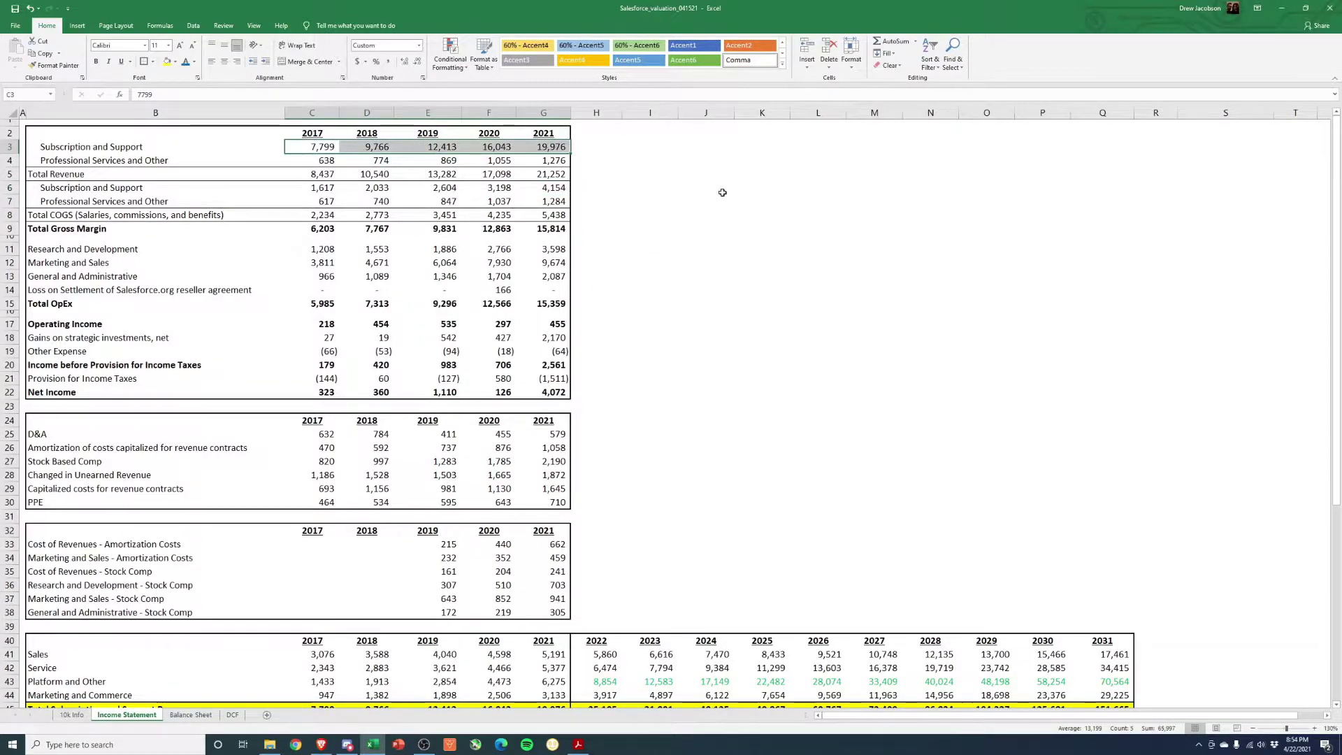
# Review the revenue line items and the 2017–2021 Platform and Other revenue figures
pyautogui.scroll(-1, 660, 231)
pyautogui.scroll(1, 489, 210)
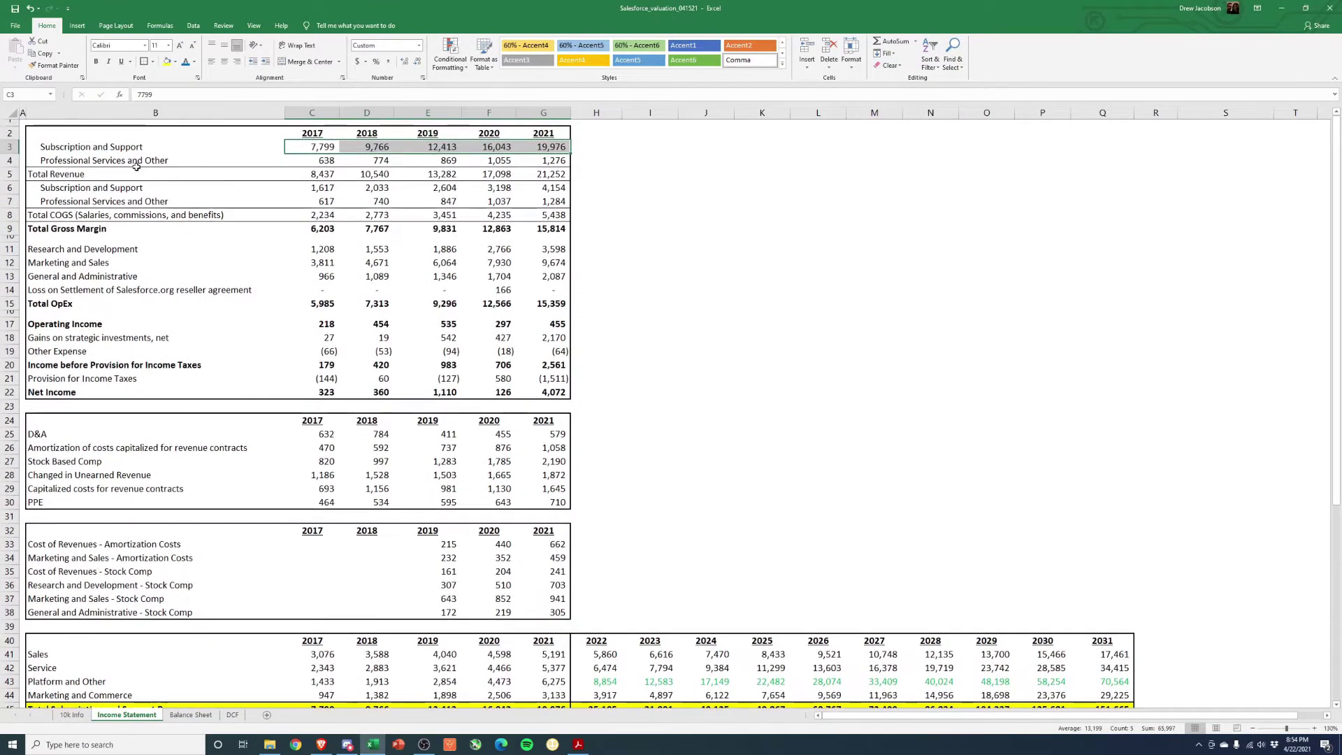
pyautogui.press('Left')
pyautogui.scroll(-6, 508, 521)
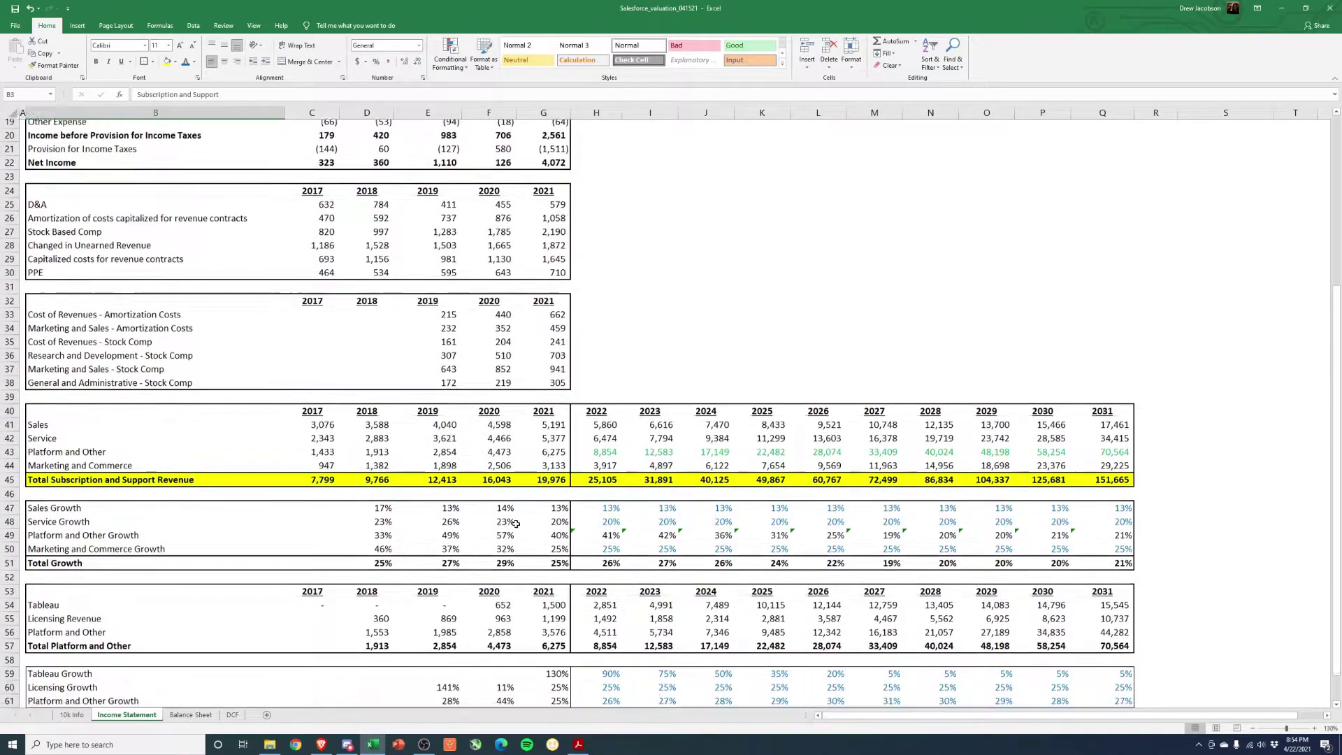
pyautogui.scroll(-2, 507, 521)
pyautogui.click(49, 362)
pyautogui.click(51, 375)
pyautogui.click(55, 387)
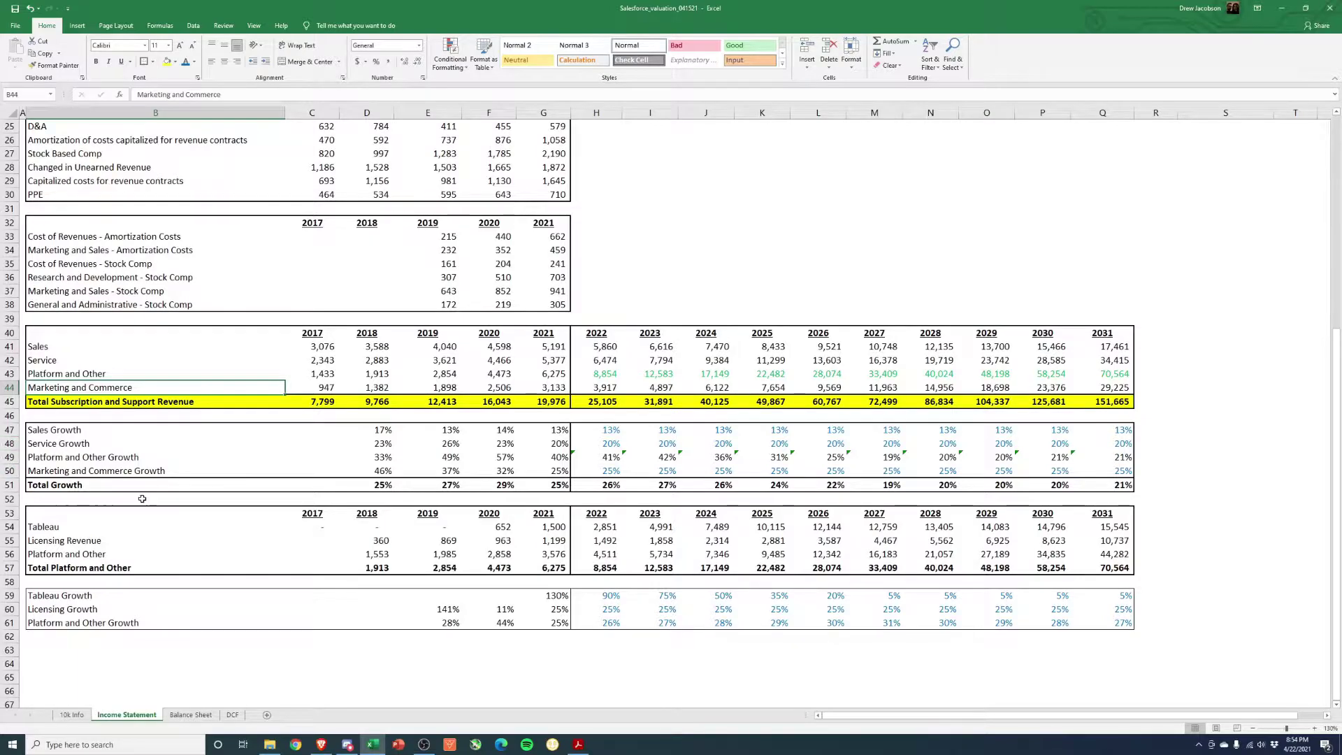
pyautogui.click(57, 374)
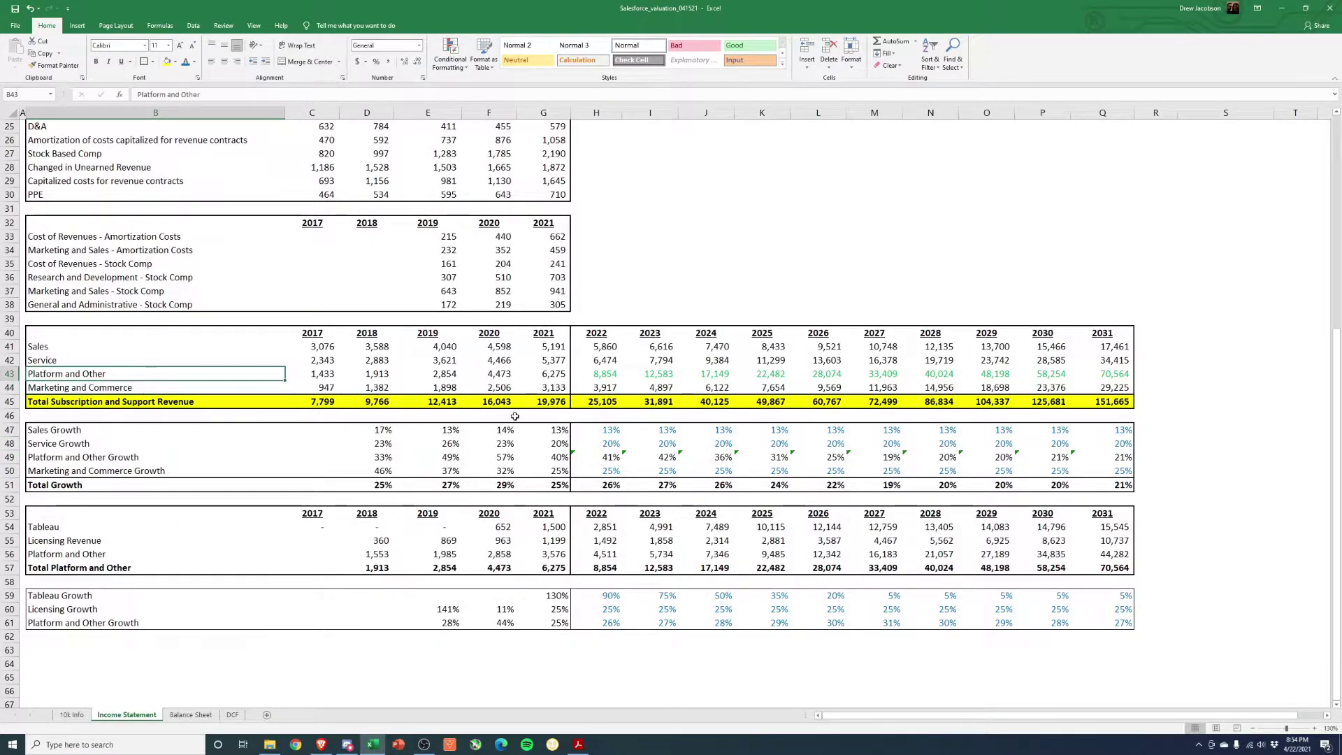
pyautogui.moveTo(329, 375); pyautogui.dragTo(554, 375)
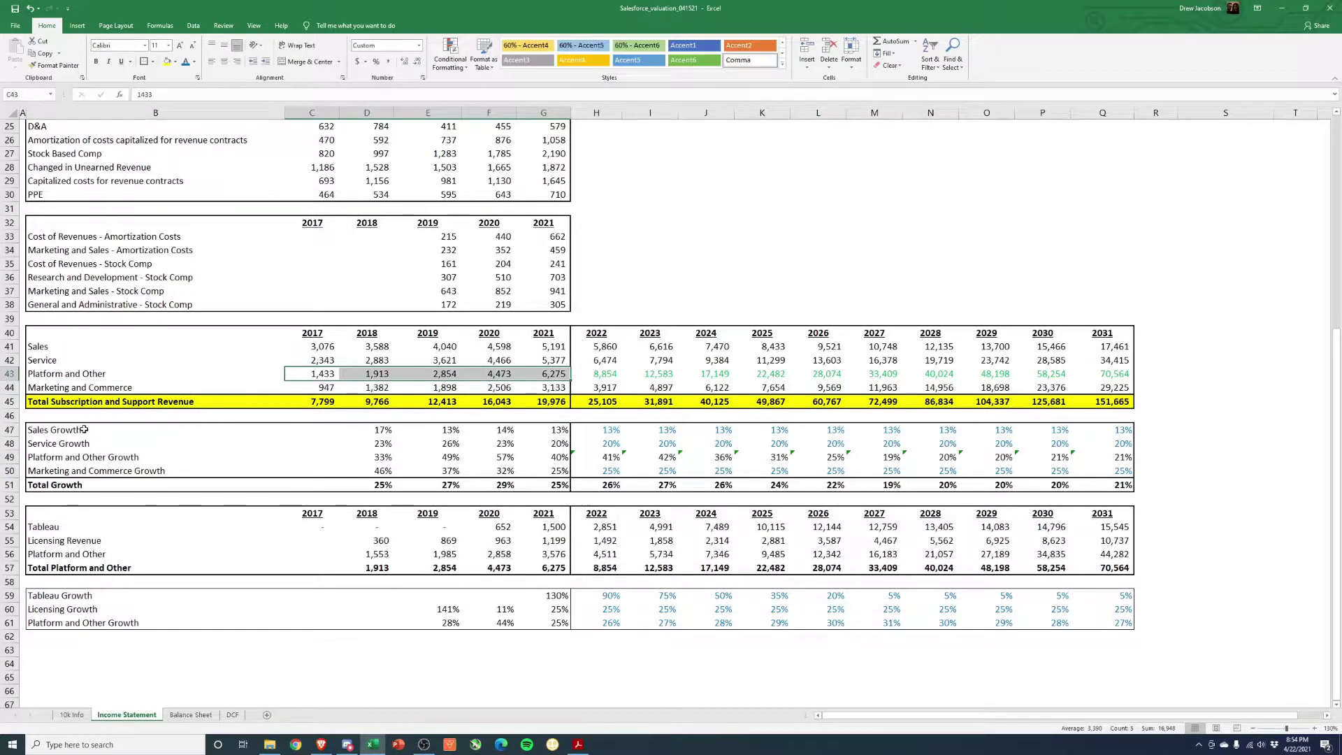
# Compare 2020 Tableau revenue of 652 with 2021 Tableau revenue of 1,500
pyautogui.scroll(-2, 40, 441)
pyautogui.click(40, 445)
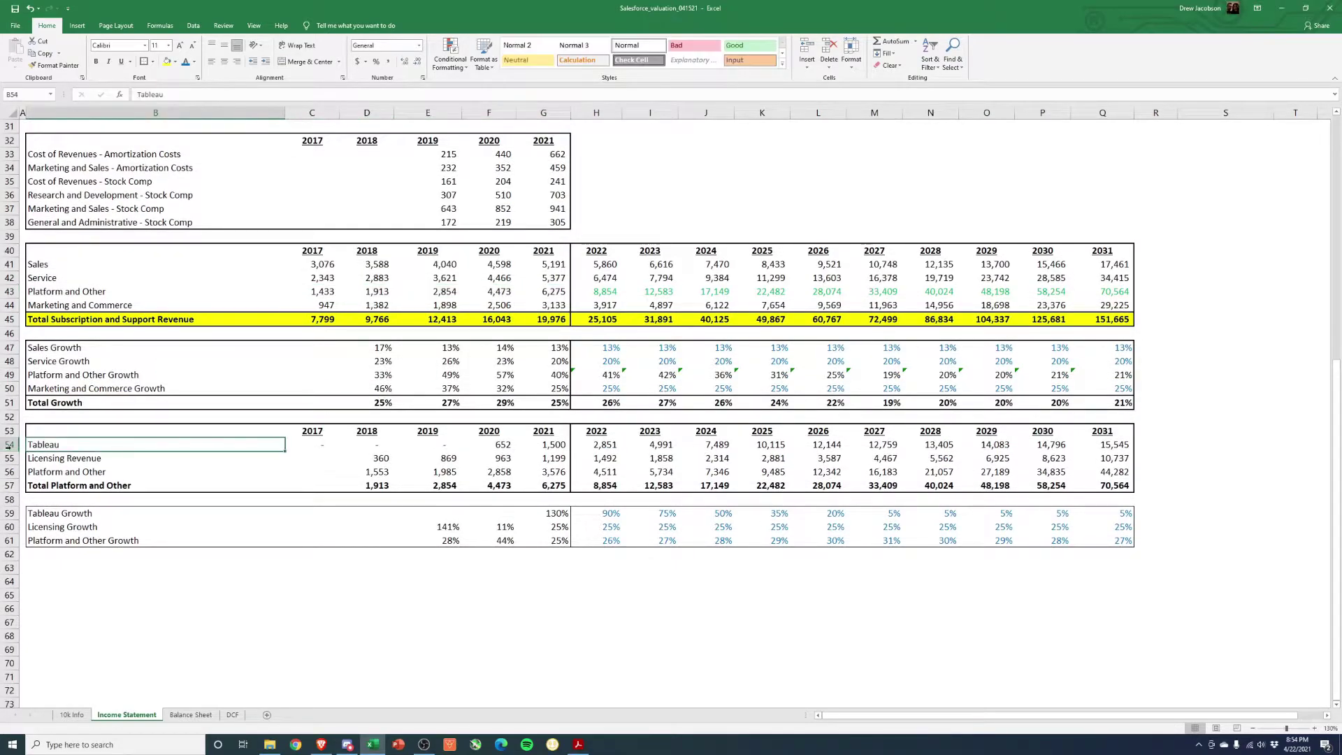
pyautogui.click(10, 445)
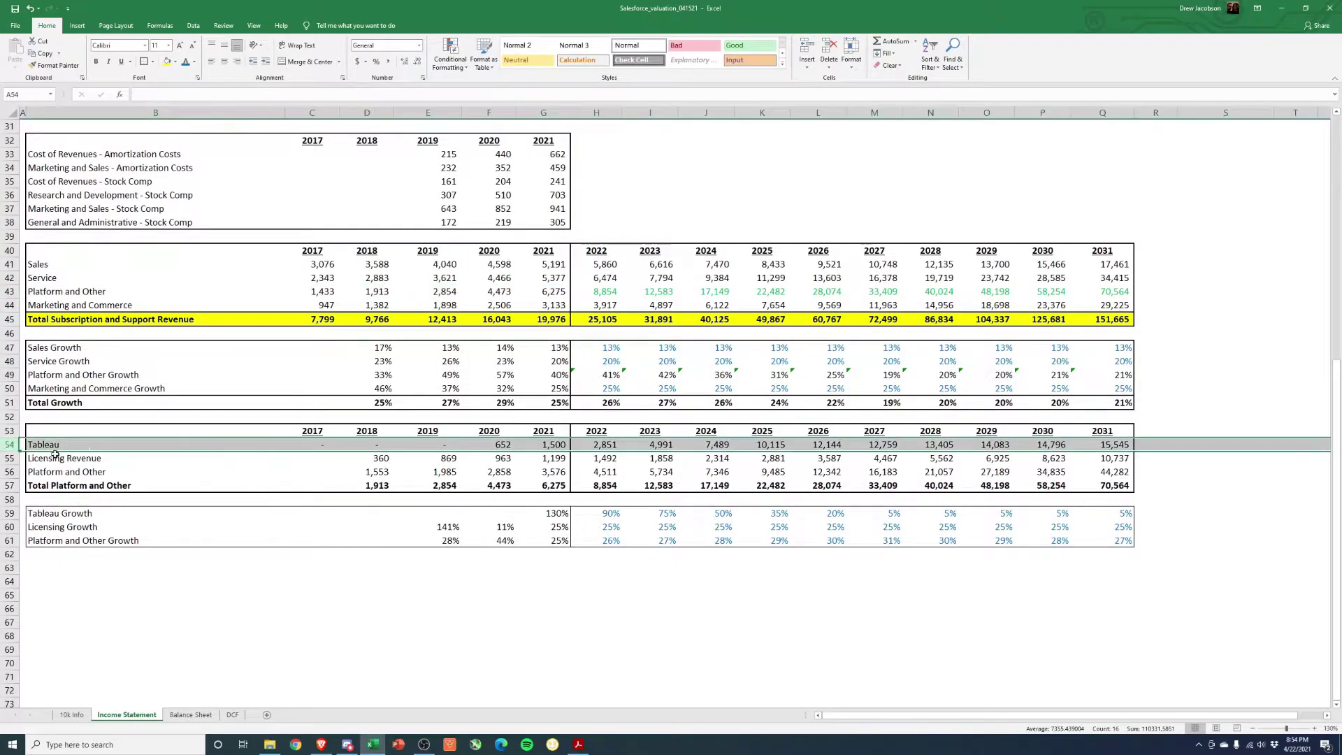
pyautogui.click(498, 448)
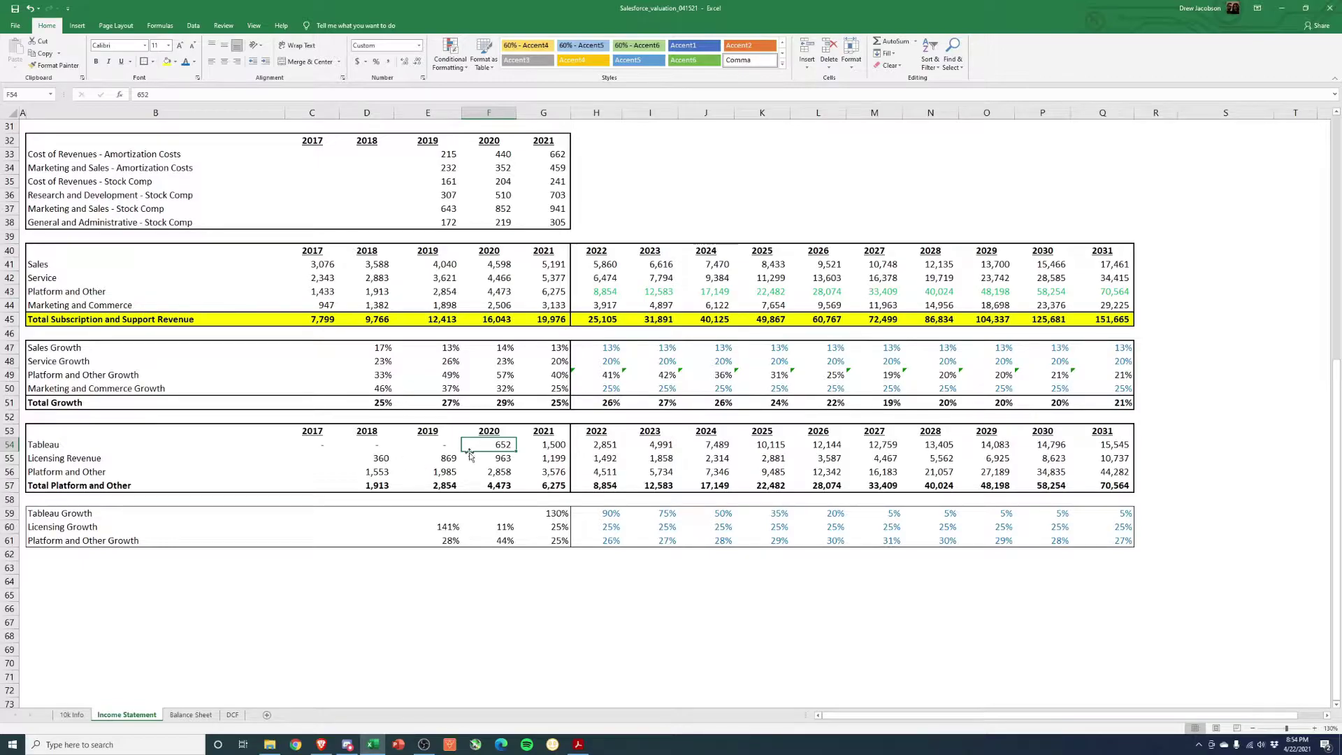
pyautogui.moveTo(488, 430); pyautogui.dragTo(484, 485)
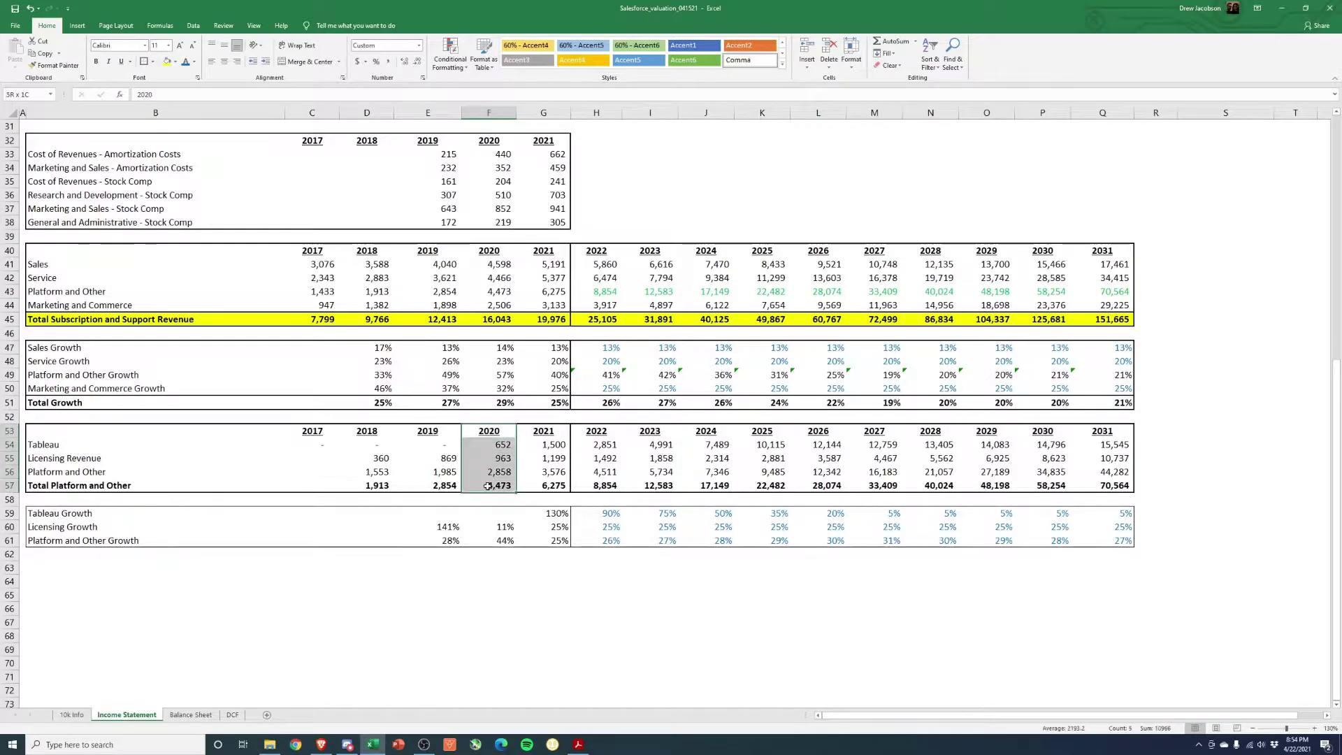
pyautogui.click(489, 448)
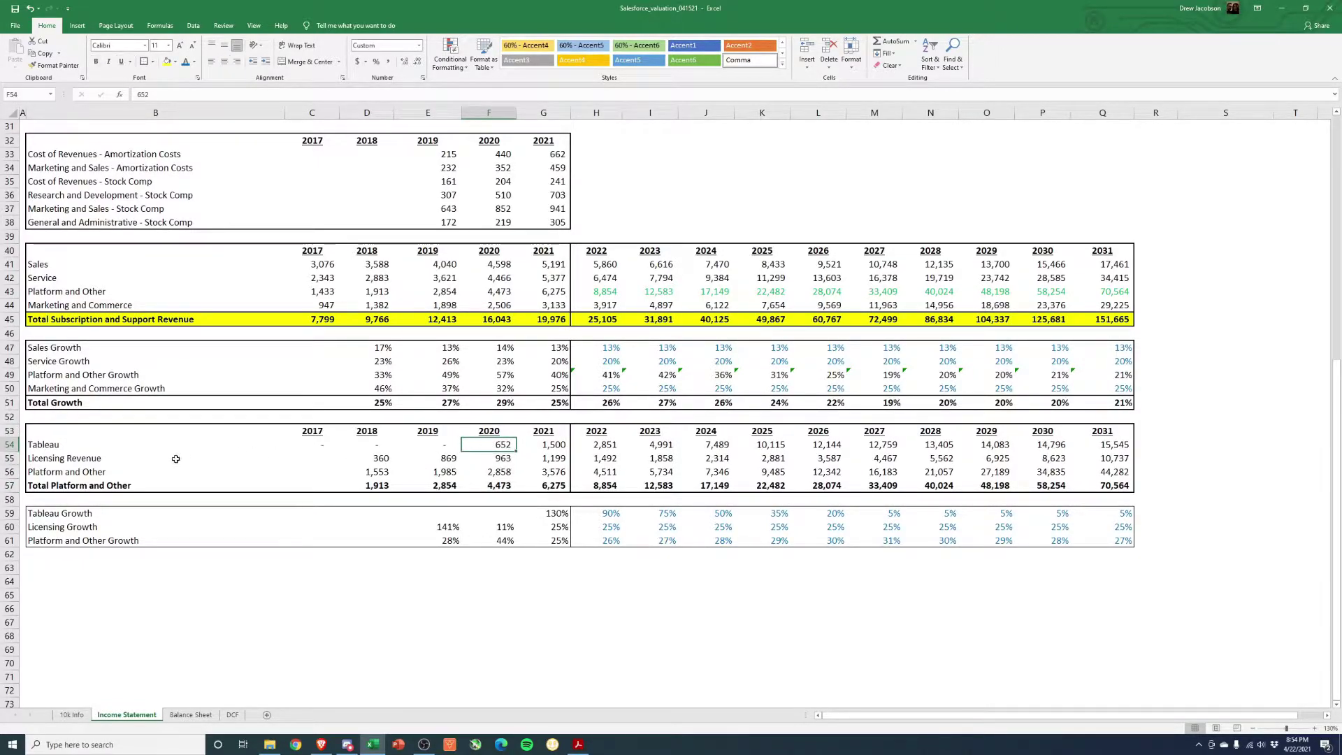
pyautogui.click(568, 445)
pyautogui.click(489, 447)
pyautogui.click(566, 446)
pyautogui.click(489, 447)
pyautogui.click(566, 445)
# Check the 2020 and 2021 licensing revenue formulas, then return to the 10k Info notes
pyautogui.moveTo(312, 481); pyautogui.dragTo(70, 447)
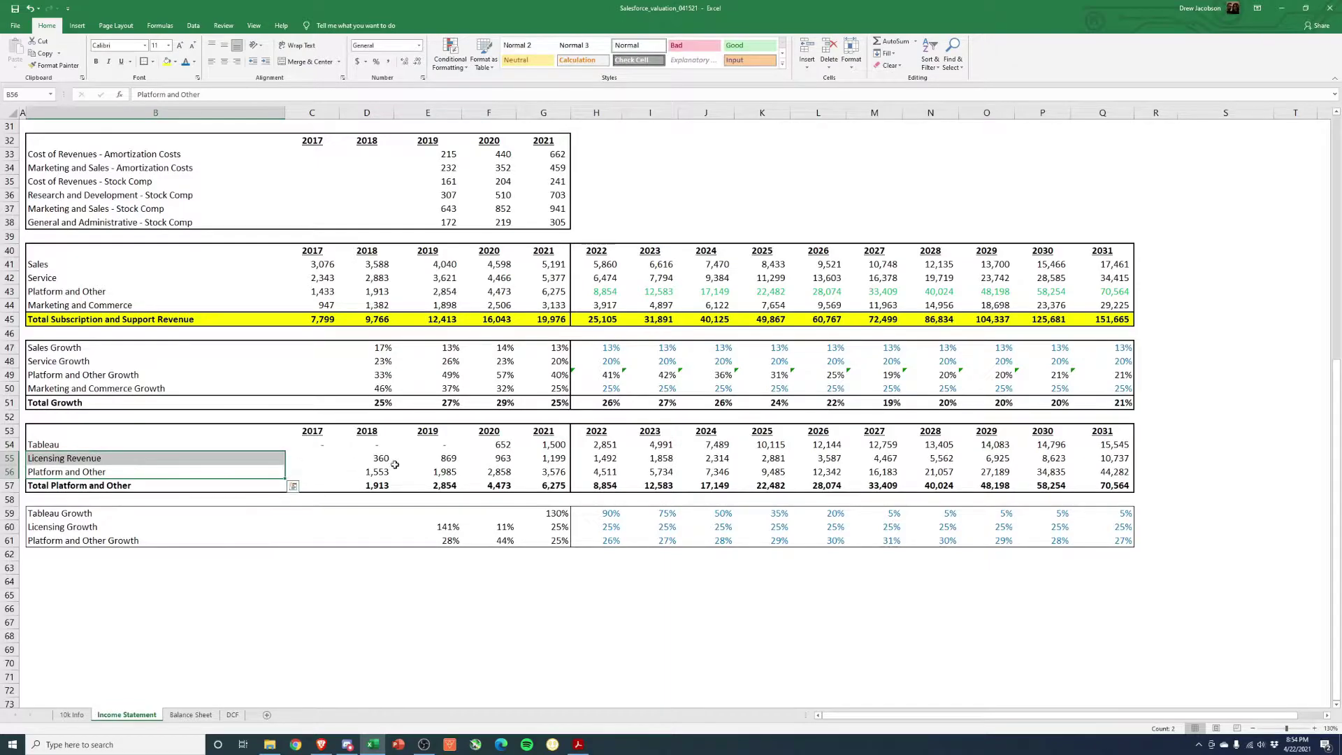
pyautogui.click(490, 458)
pyautogui.click(555, 462)
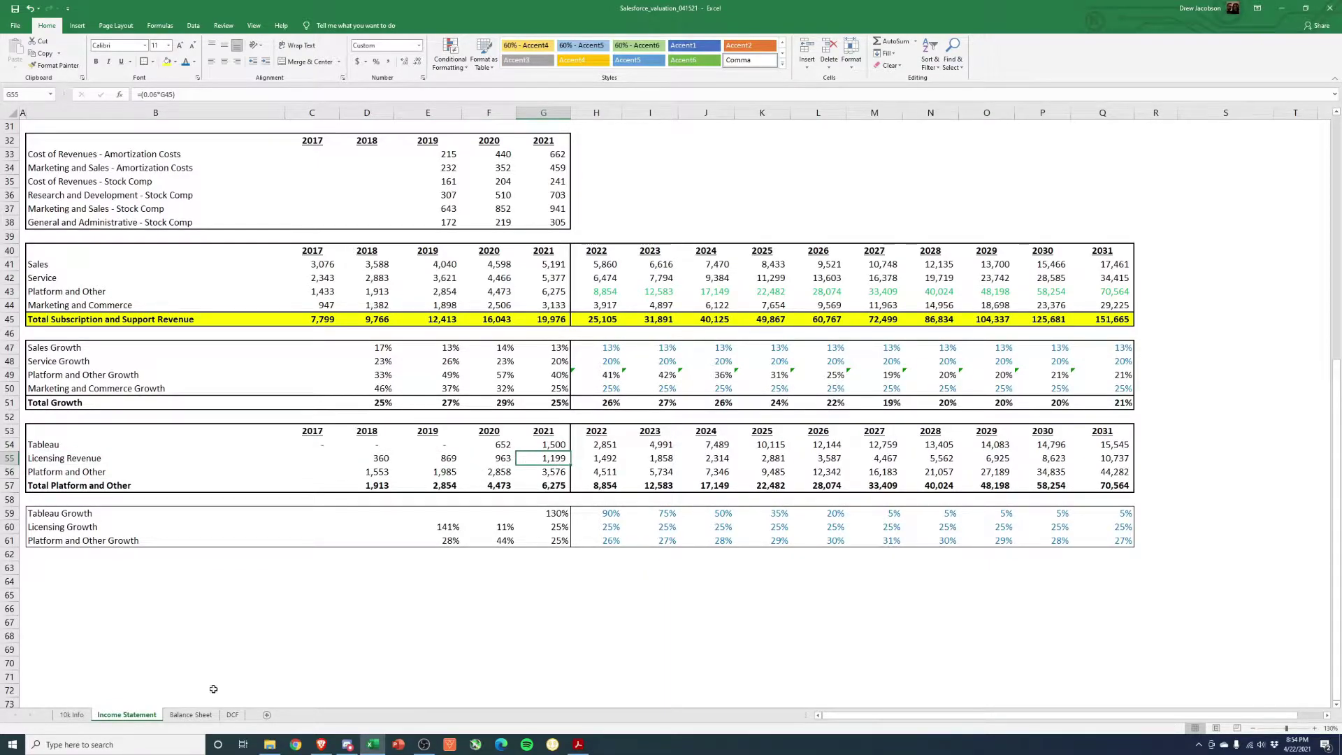
pyautogui.click(72, 714)
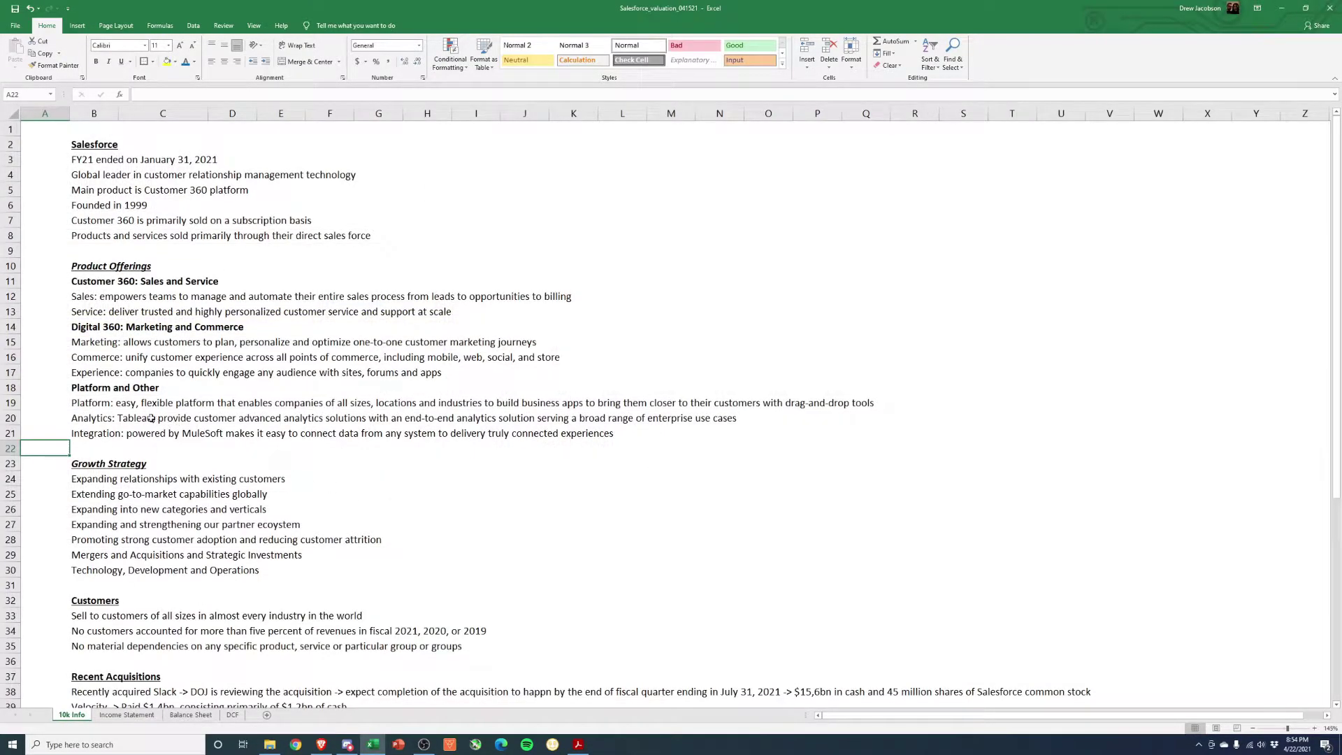
pyautogui.scroll(-6, 119, 198)
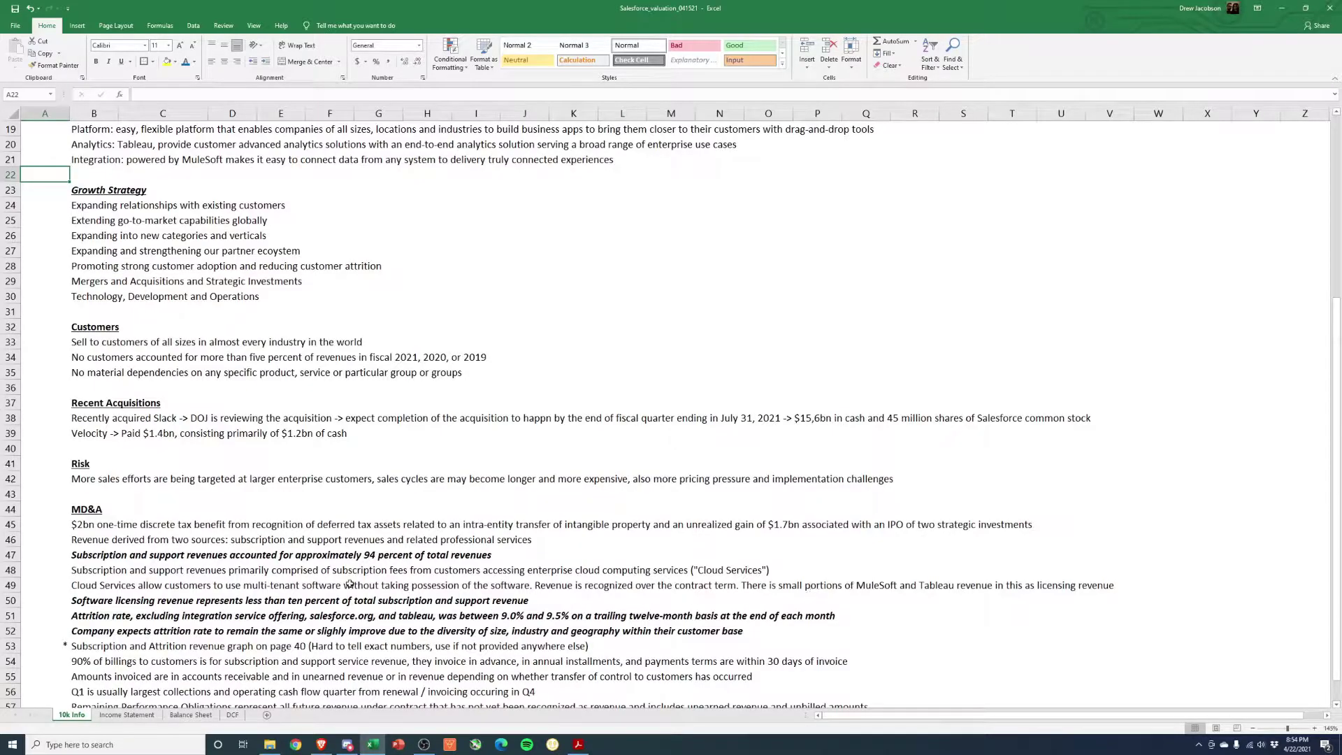
pyautogui.click(99, 582)
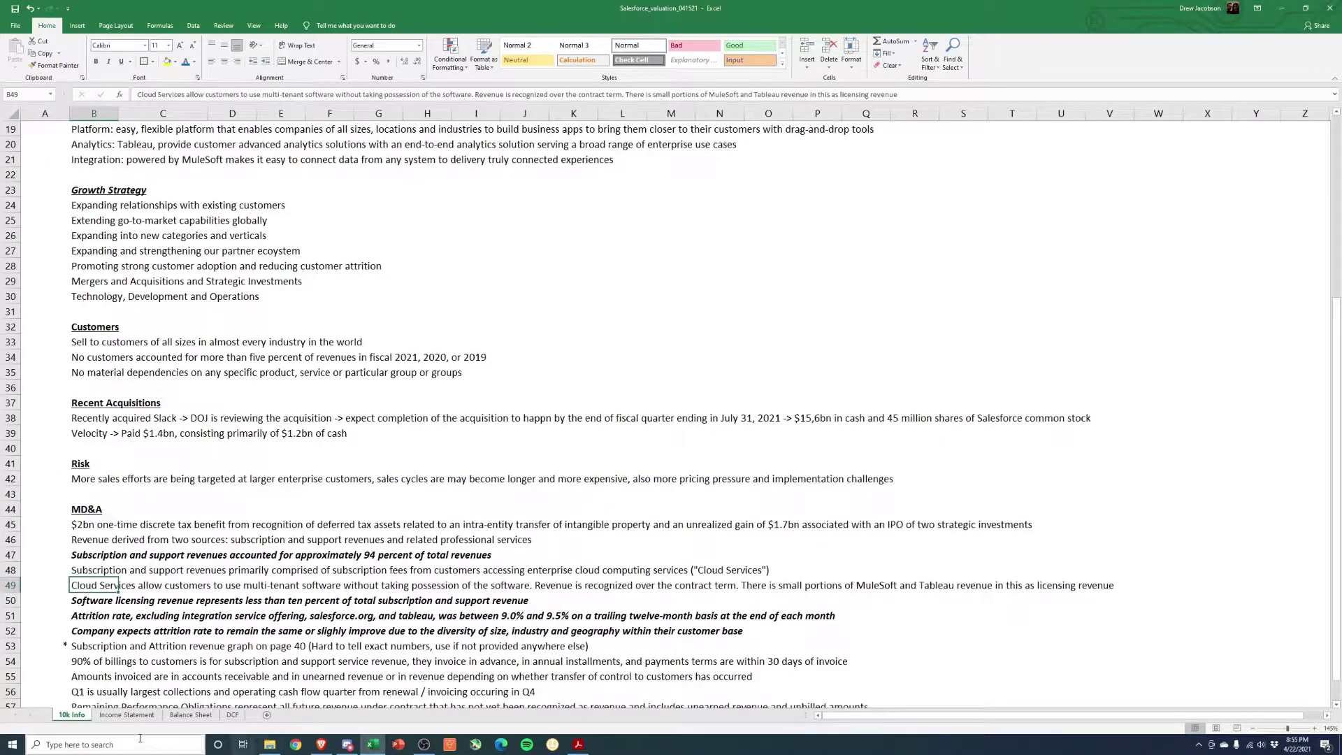
pyautogui.click(126, 715)
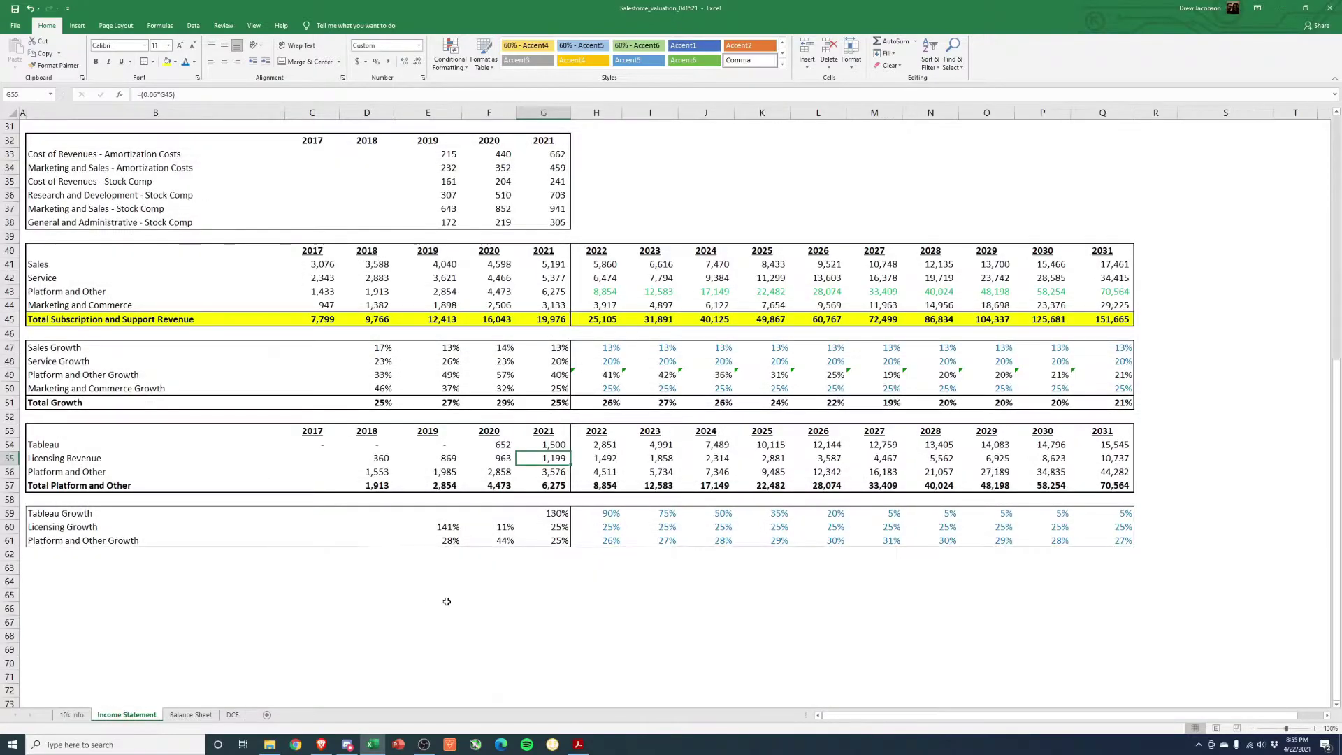
pyautogui.click(540, 474)
pyautogui.click(557, 459)
pyautogui.scroll(1, 342, 552)
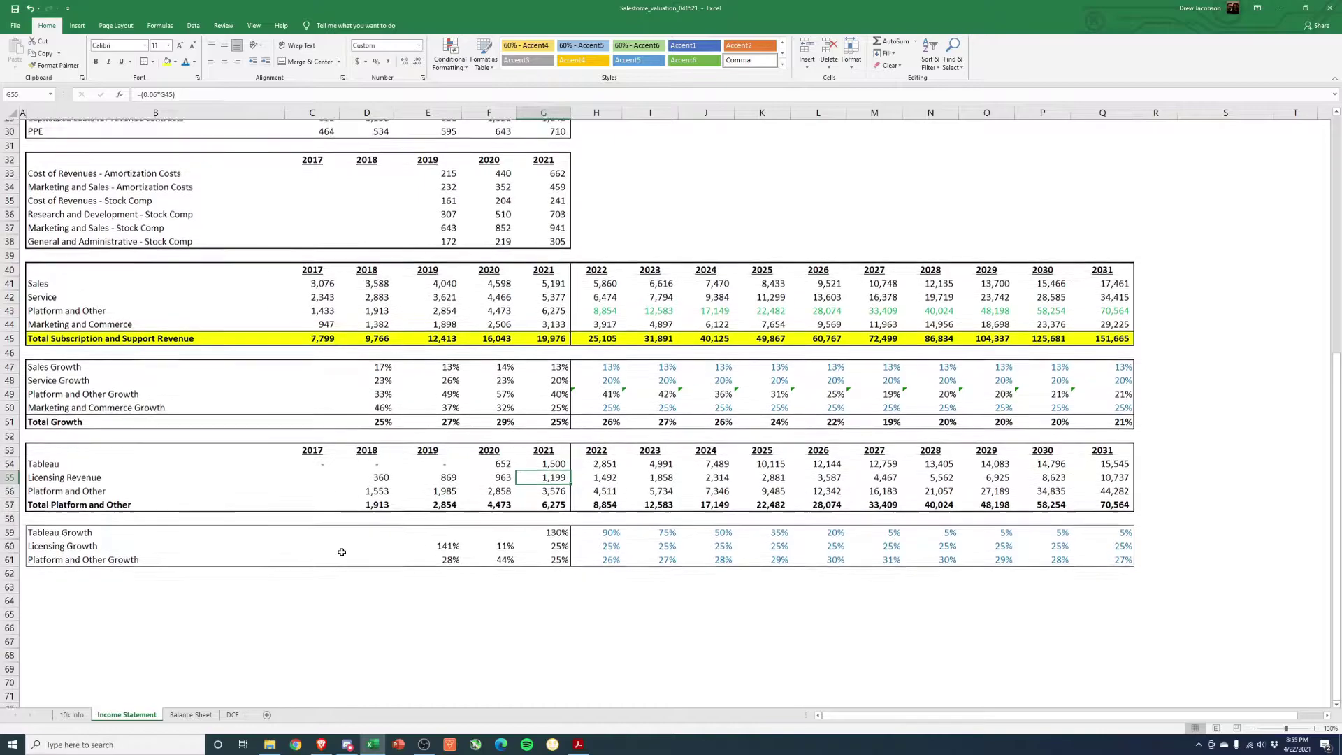
pyautogui.scroll(1, 342, 553)
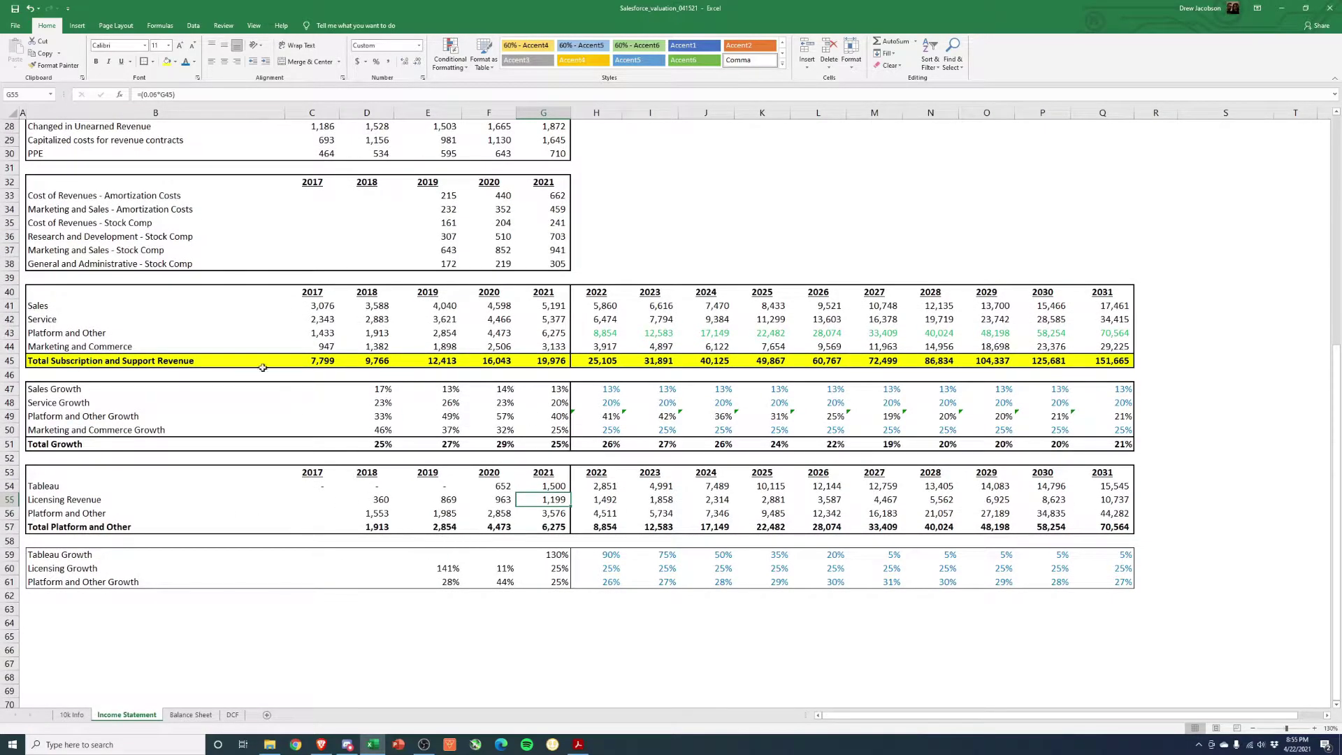
pyautogui.press('Left')
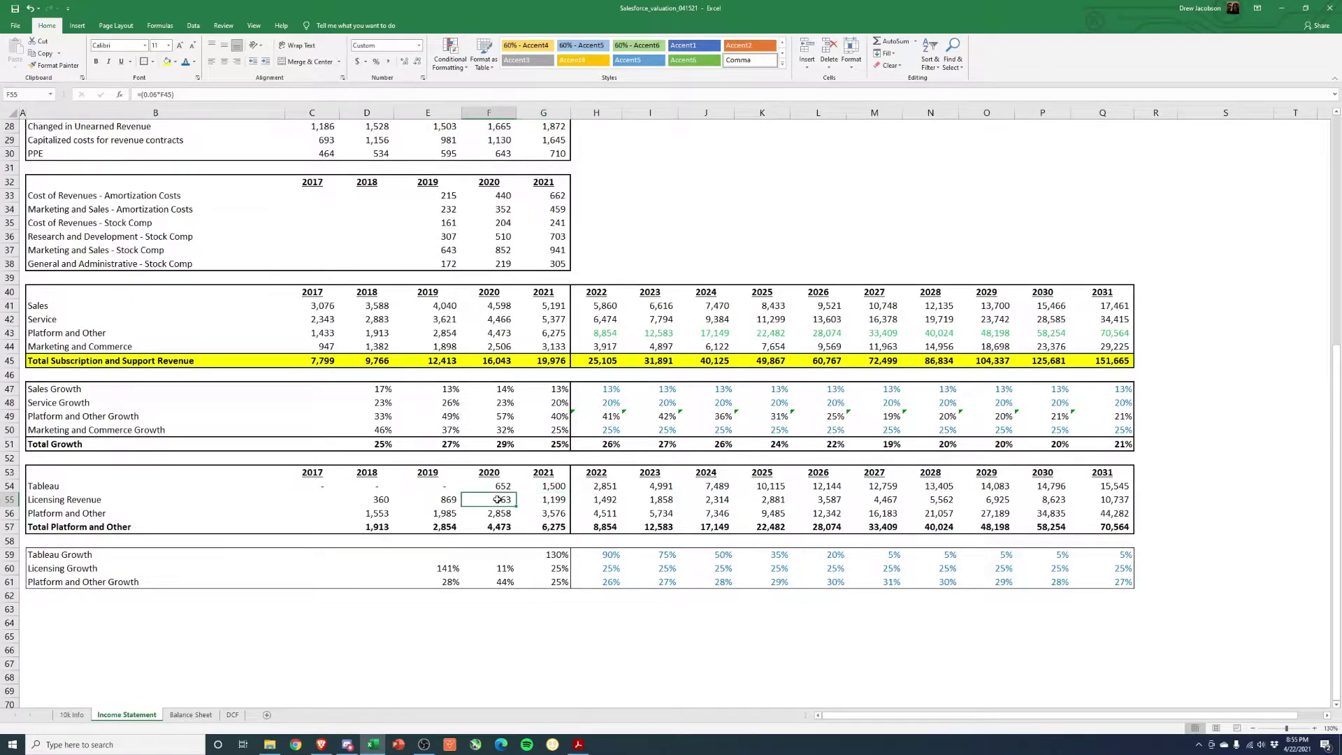
pyautogui.click(451, 496)
pyautogui.click(375, 500)
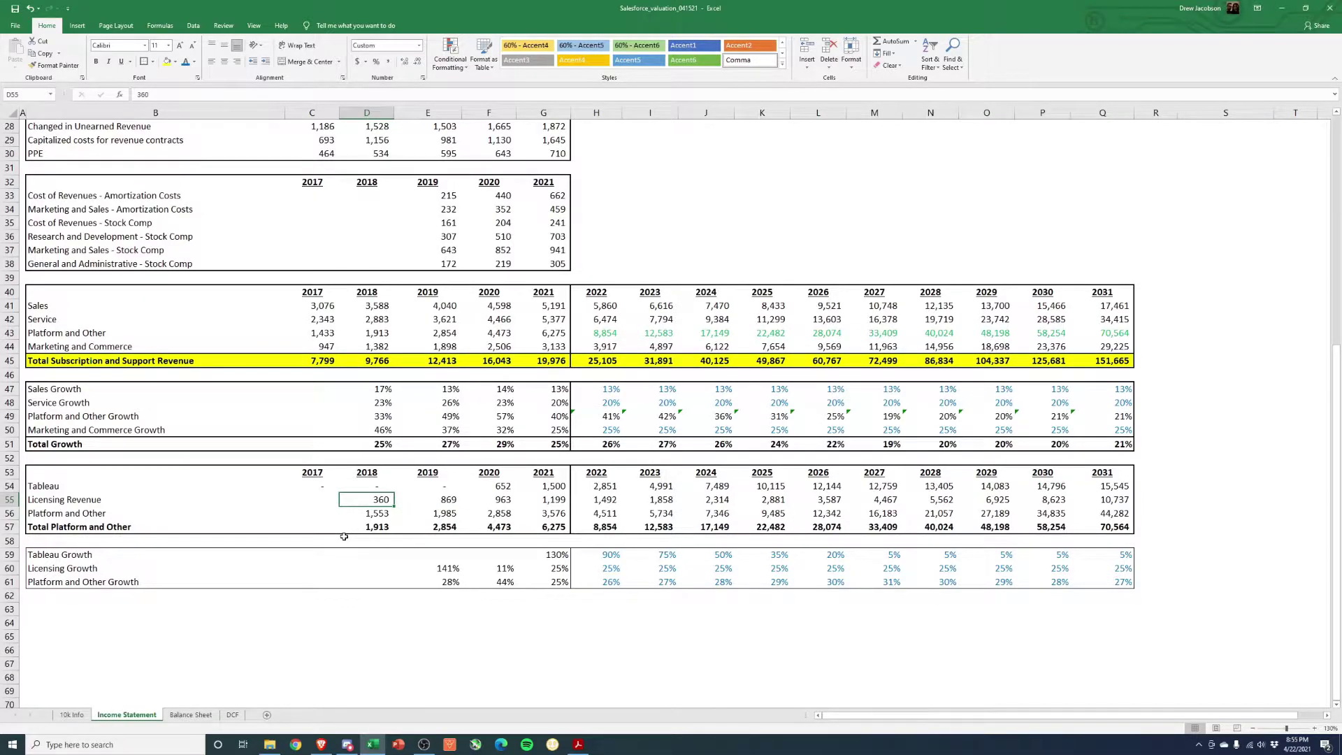
pyautogui.click(132, 513)
pyautogui.moveTo(367, 513); pyautogui.dragTo(553, 513)
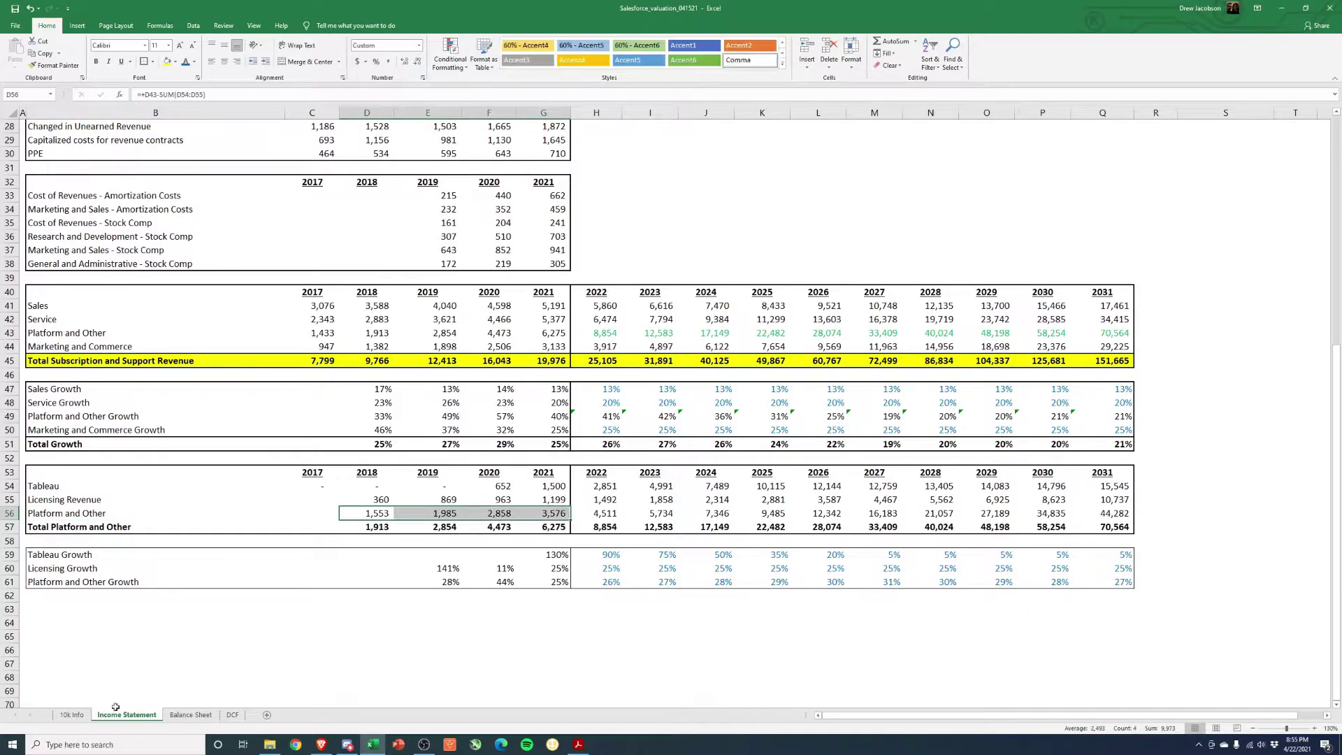
pyautogui.moveTo(67, 516); pyautogui.dragTo(67, 486)
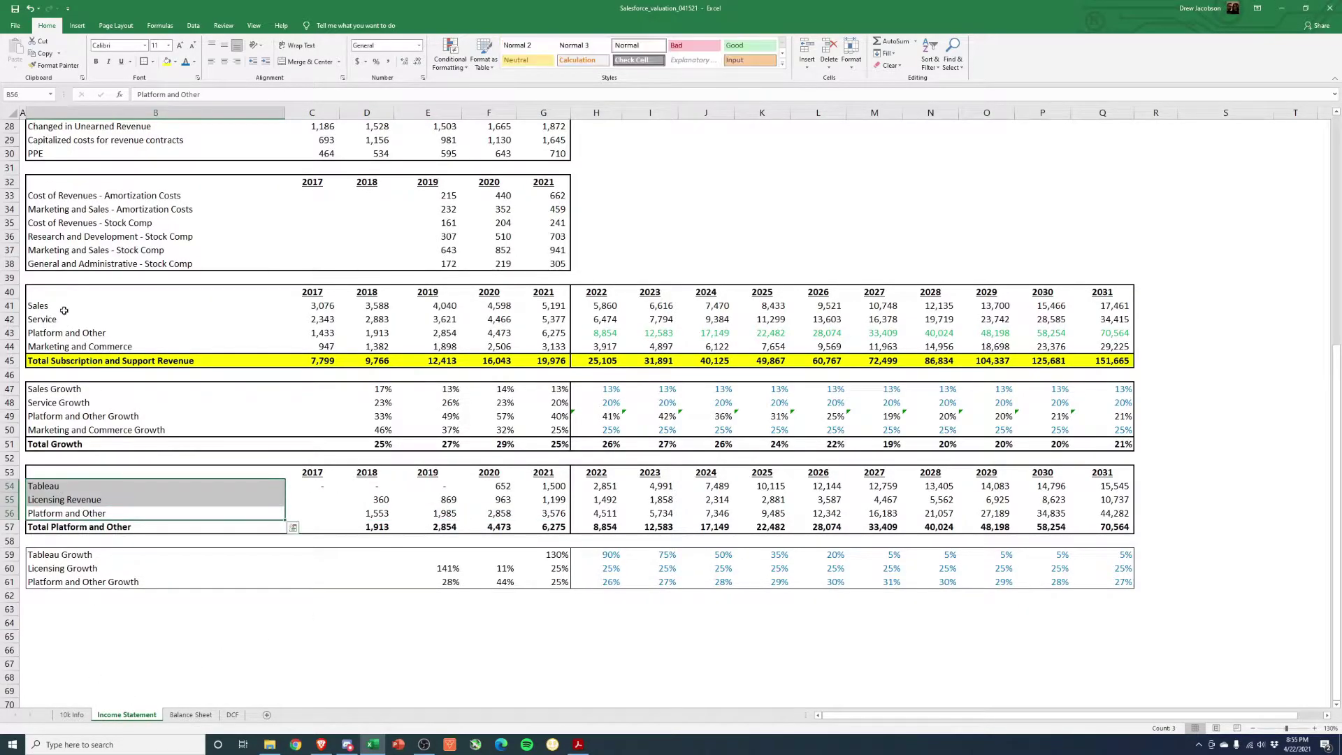
pyautogui.moveTo(62, 305); pyautogui.dragTo(67, 347)
pyautogui.click(72, 715)
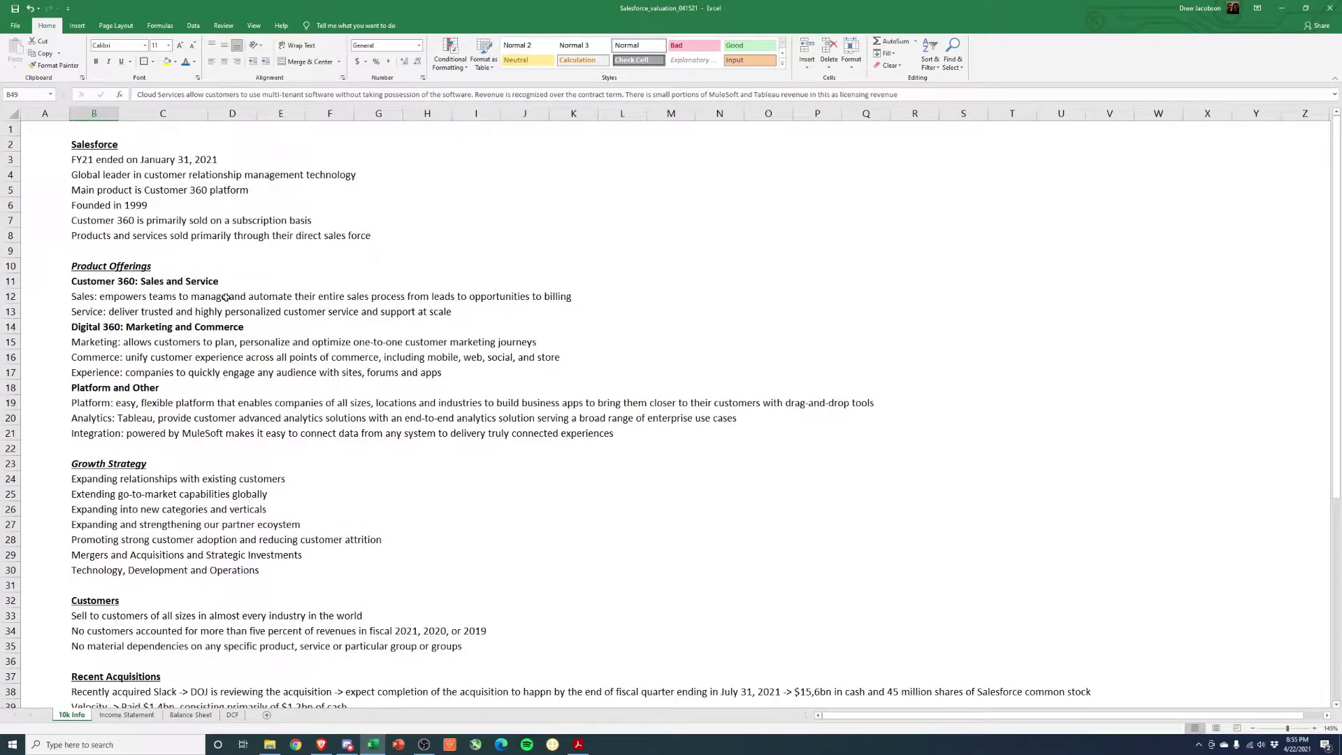
pyautogui.moveTo(89, 298); pyautogui.dragTo(88, 315)
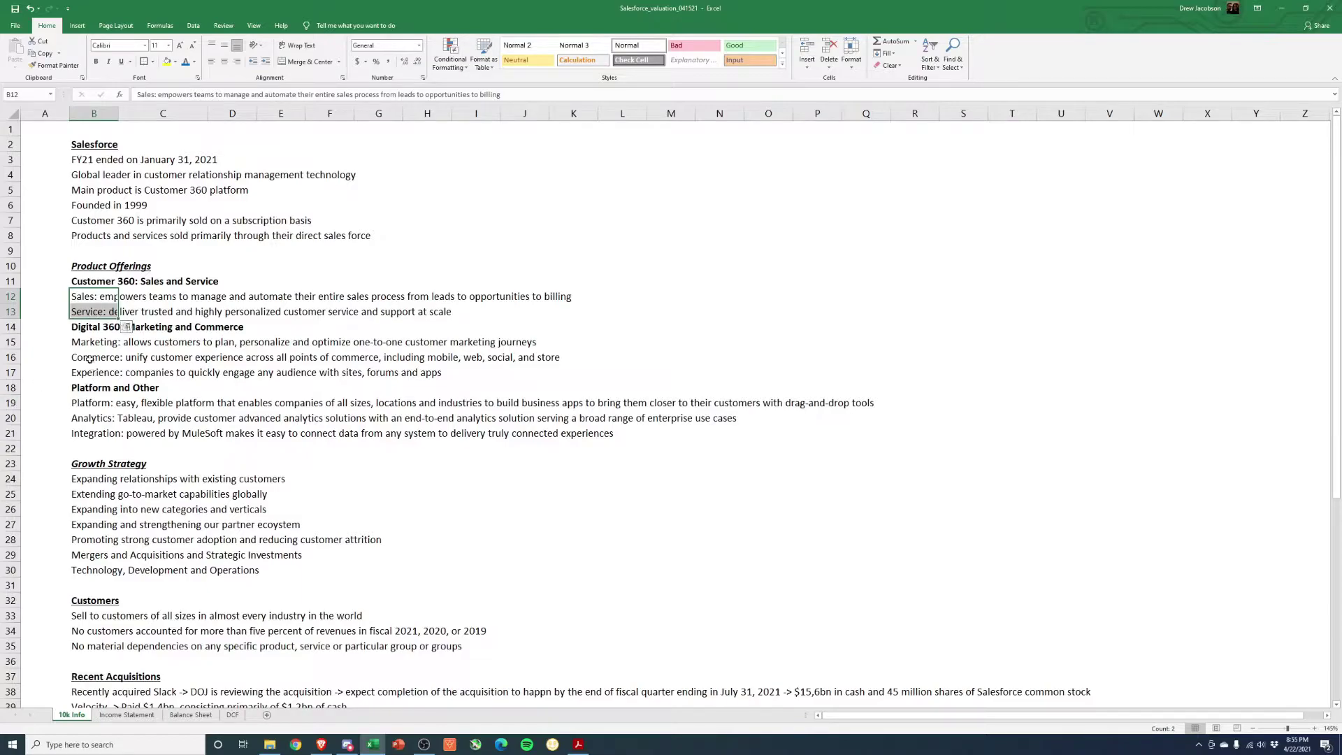
pyautogui.click(88, 345)
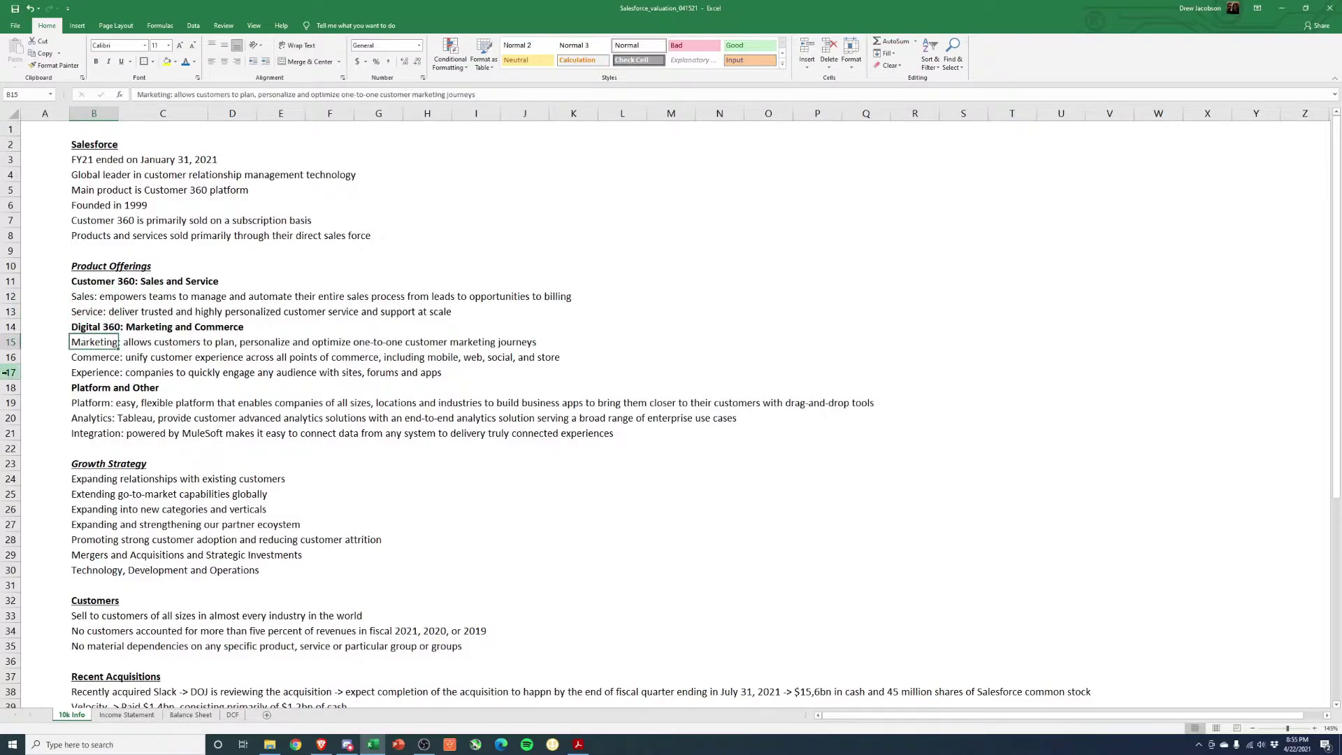
pyautogui.click(90, 357)
pyautogui.click(88, 373)
pyautogui.click(85, 389)
pyautogui.click(82, 405)
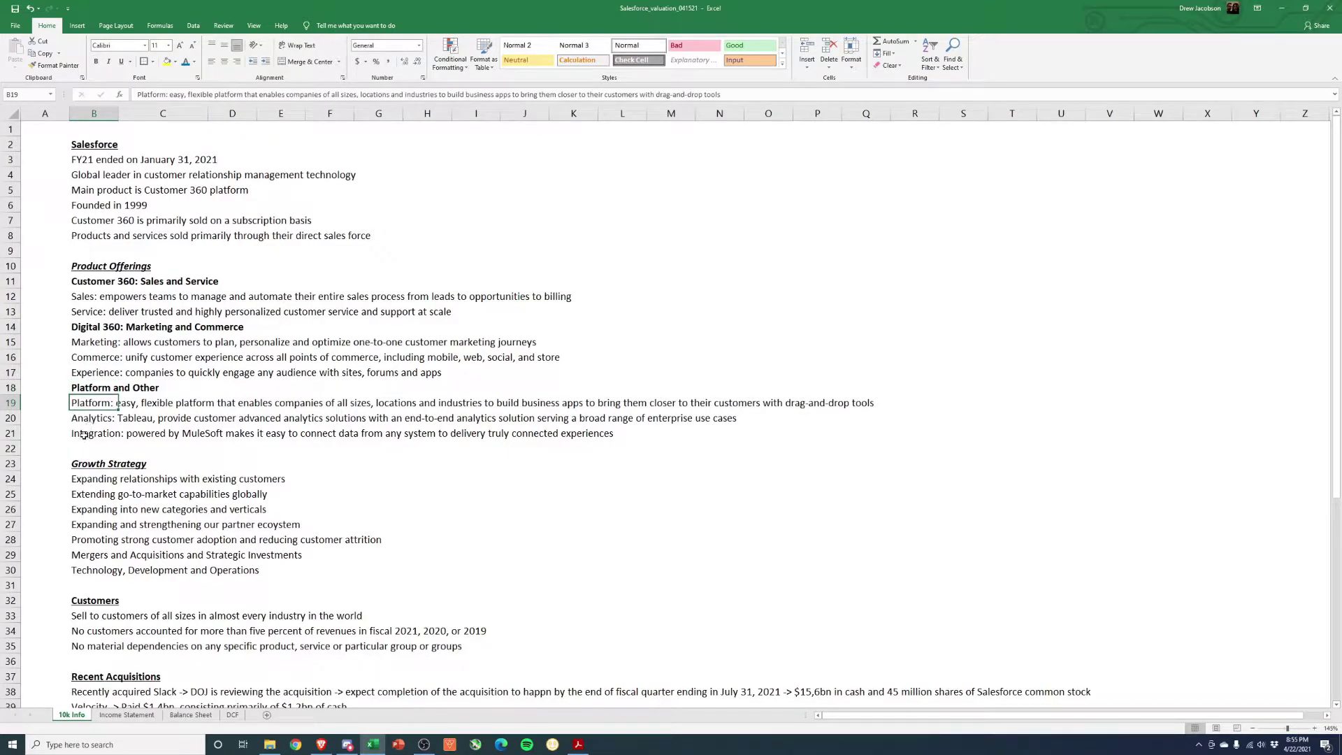
pyautogui.moveTo(84, 434); pyautogui.dragTo(87, 417)
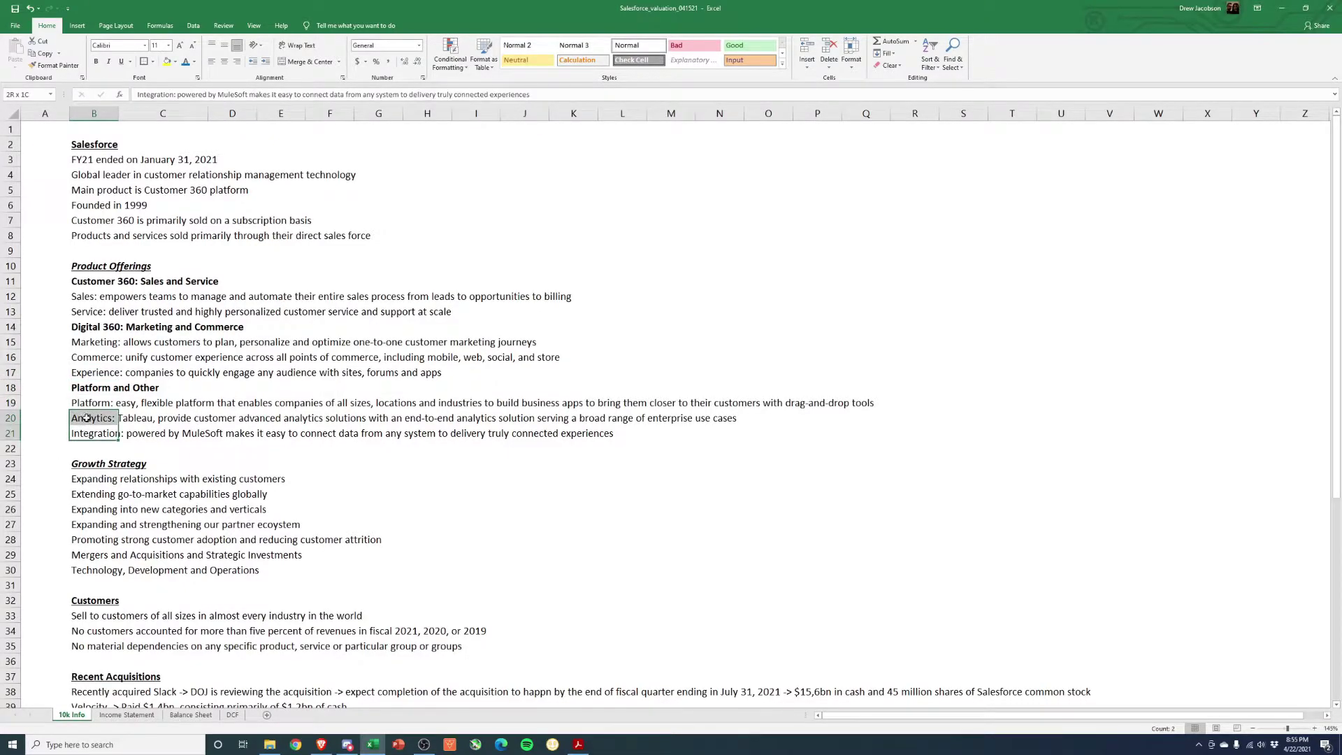
pyautogui.click(84, 418)
pyautogui.click(83, 432)
pyautogui.click(88, 406)
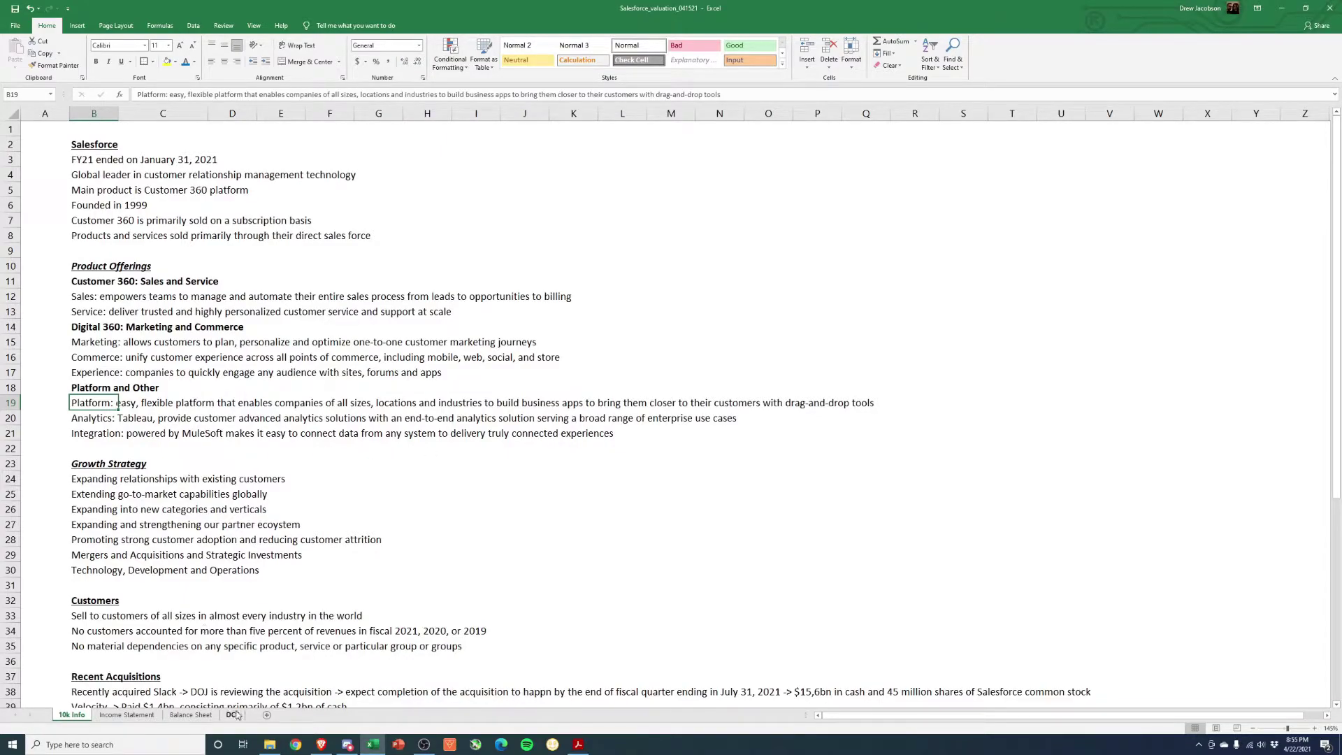
# Review historical and forecast segment and platform growth rates plus 2021 and 2031 subscription totals
pyautogui.click(128, 715)
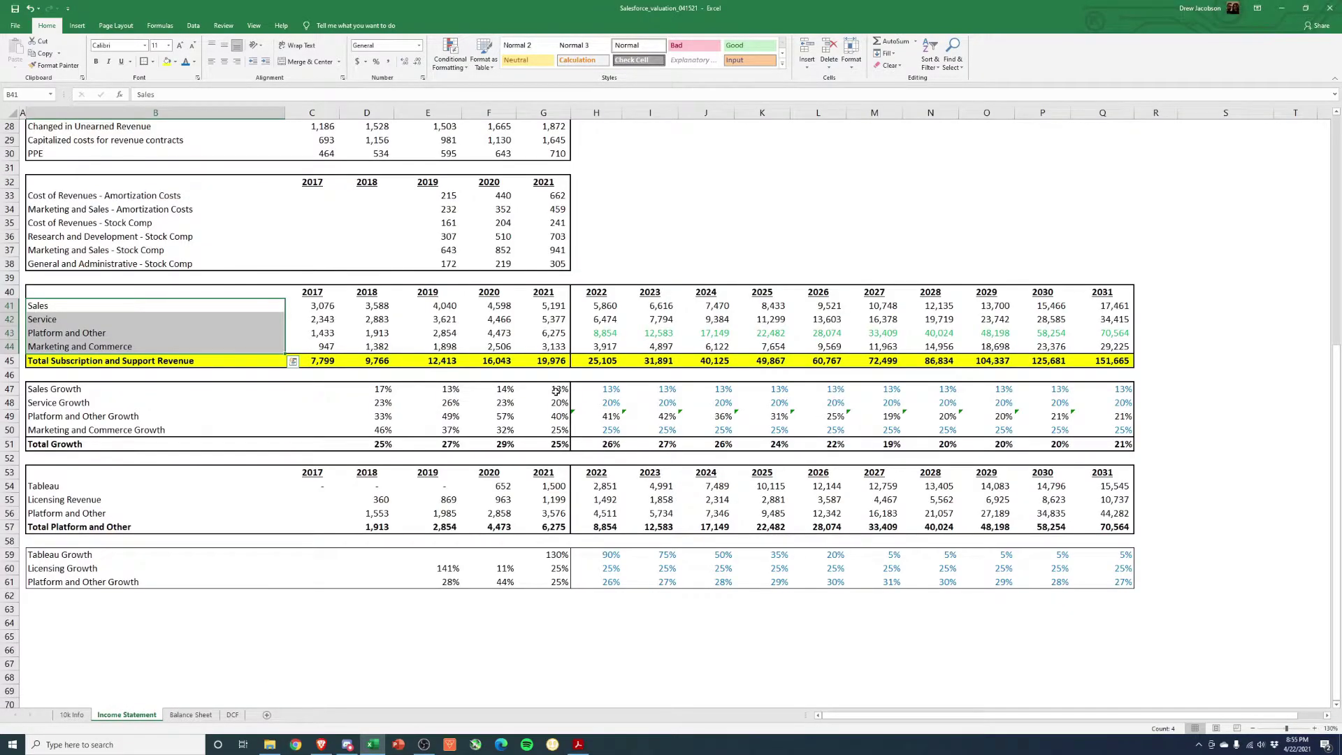
pyautogui.moveTo(556, 390); pyautogui.dragTo(446, 585)
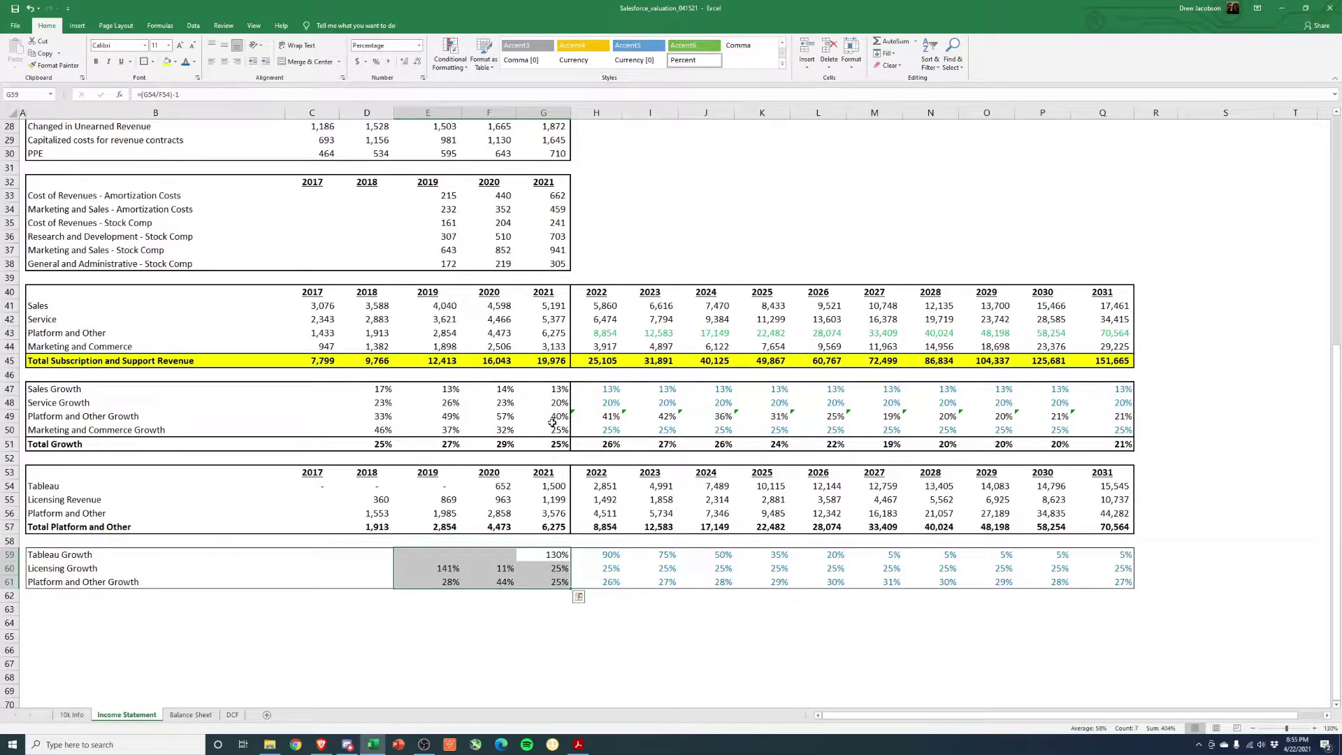
pyautogui.moveTo(552, 428); pyautogui.dragTo(367, 389)
pyautogui.moveTo(614, 416); pyautogui.dragTo(1127, 416)
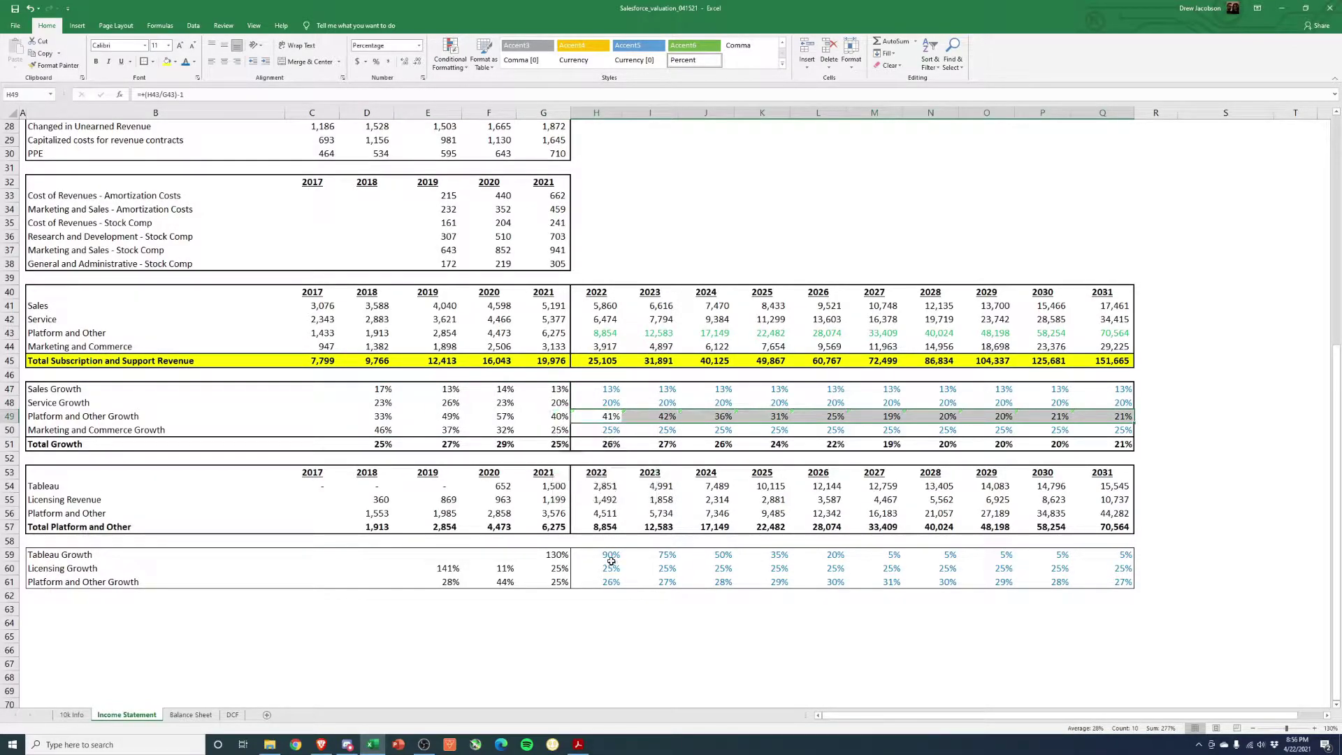
pyautogui.moveTo(611, 561); pyautogui.dragTo(1126, 582)
pyautogui.moveTo(611, 389); pyautogui.dragTo(1124, 404)
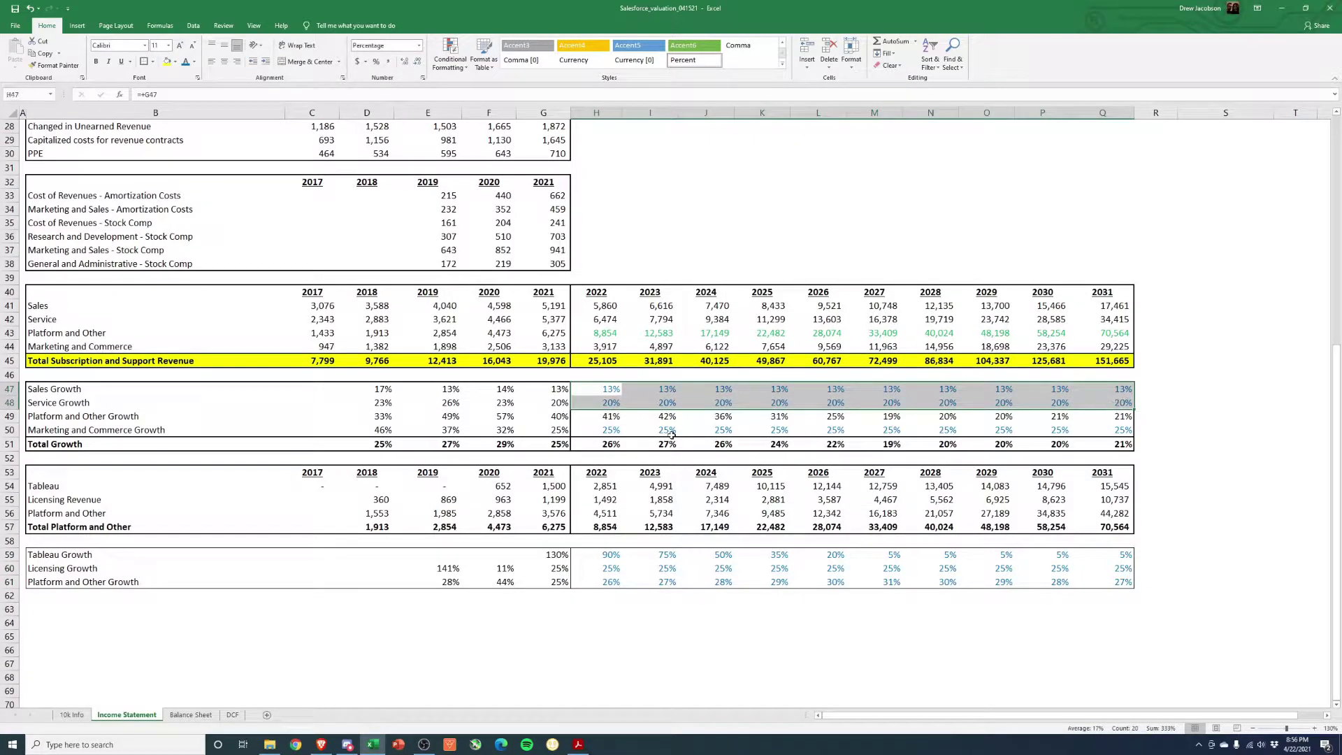
pyautogui.click(553, 367)
pyautogui.click(1106, 361)
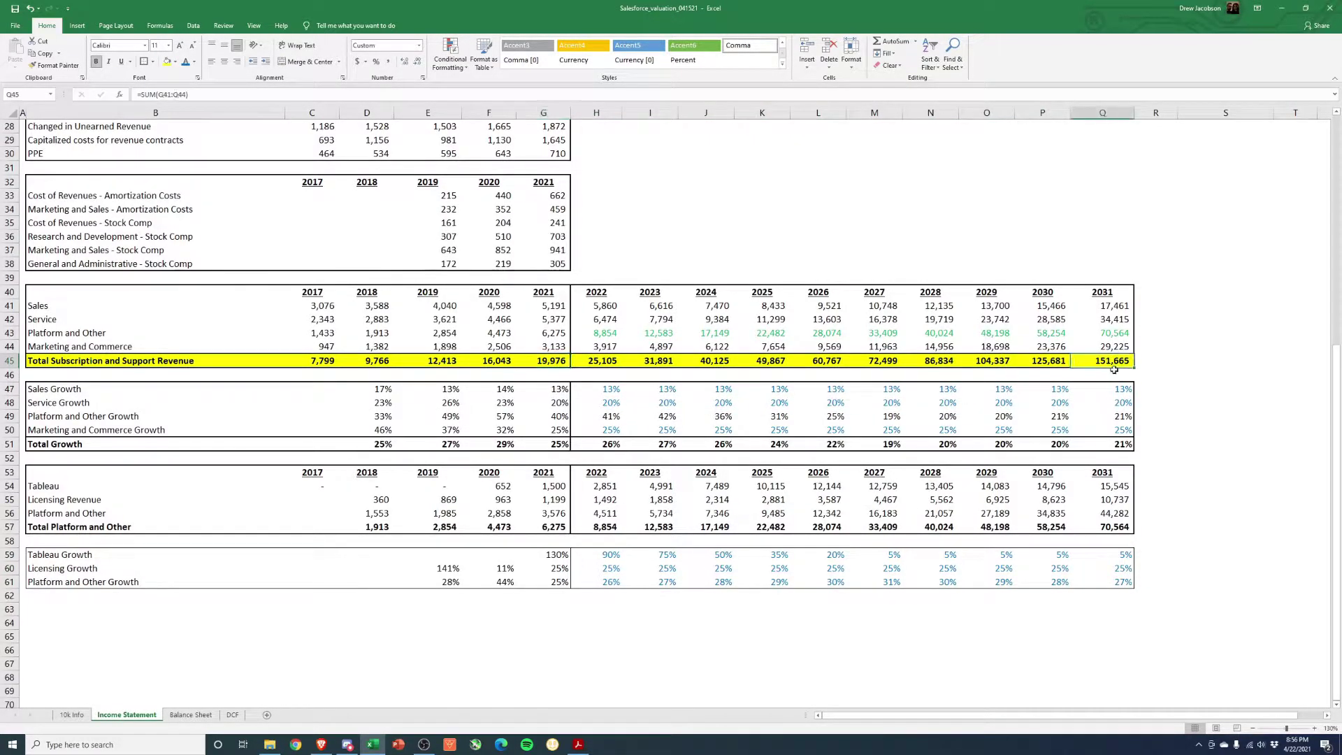
# Review the DCF forecast subscription revenue, sales growth, revenue mix and expense ratio rows
pyautogui.click(232, 715)
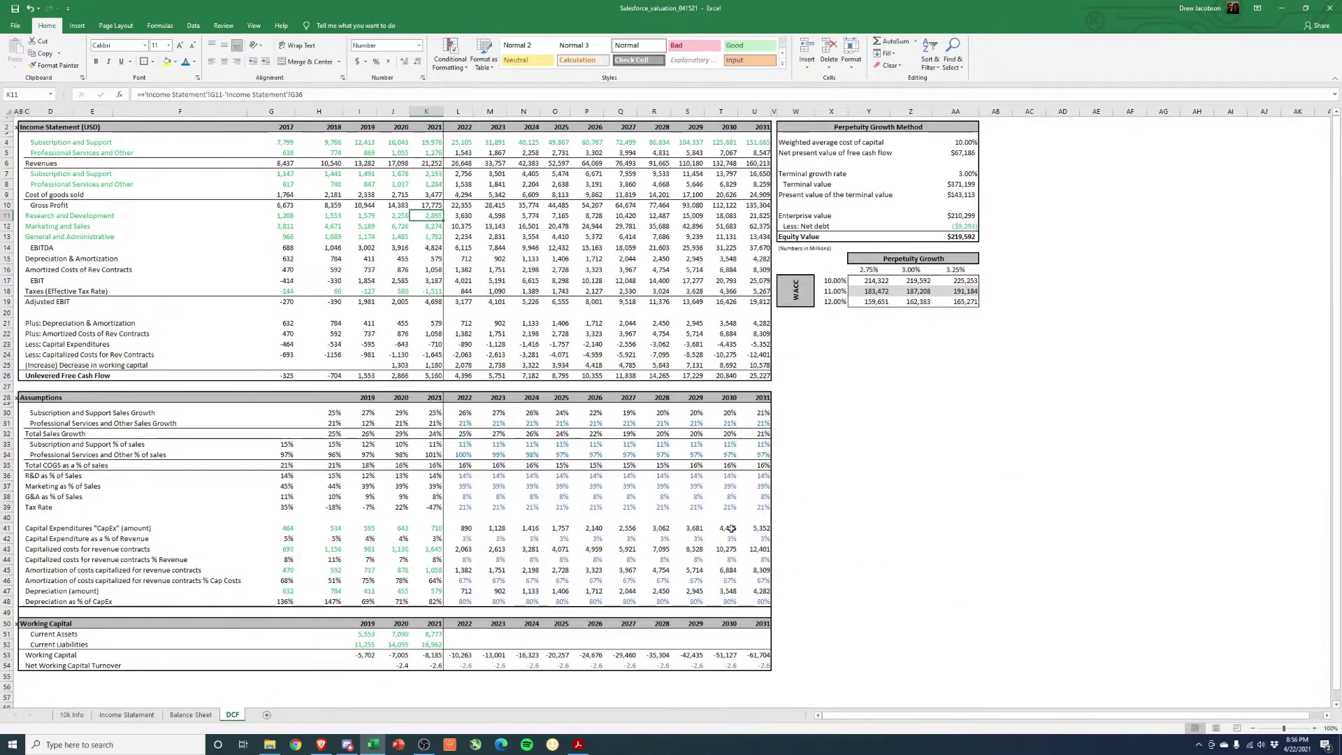
pyautogui.moveTo(763, 142); pyautogui.dragTo(430, 143)
pyautogui.moveTo(465, 423); pyautogui.dragTo(763, 423)
pyautogui.moveTo(466, 444); pyautogui.dragTo(729, 454)
pyautogui.moveTo(458, 476); pyautogui.dragTo(730, 507)
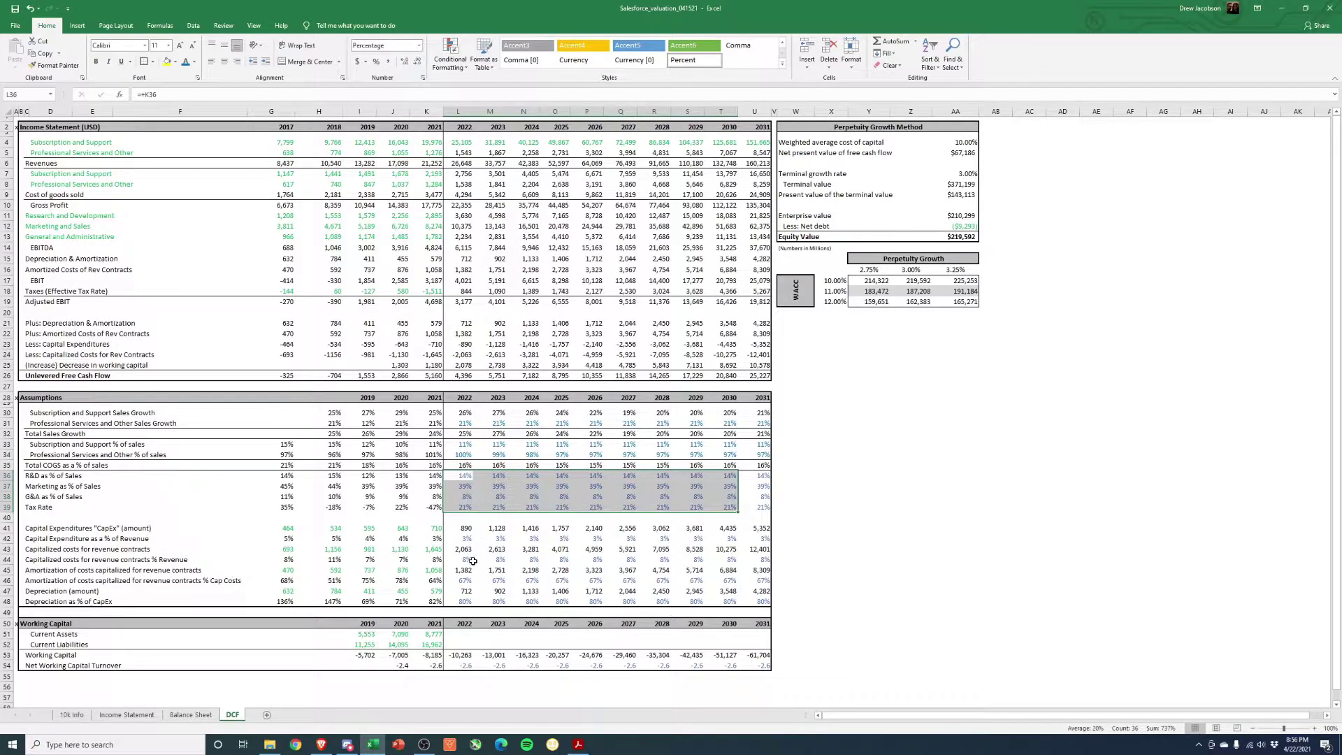
pyautogui.click(465, 582)
# Check the 2022 working capital, subscription revenue links and equity value, then return to Income Statement
pyautogui.click(472, 658)
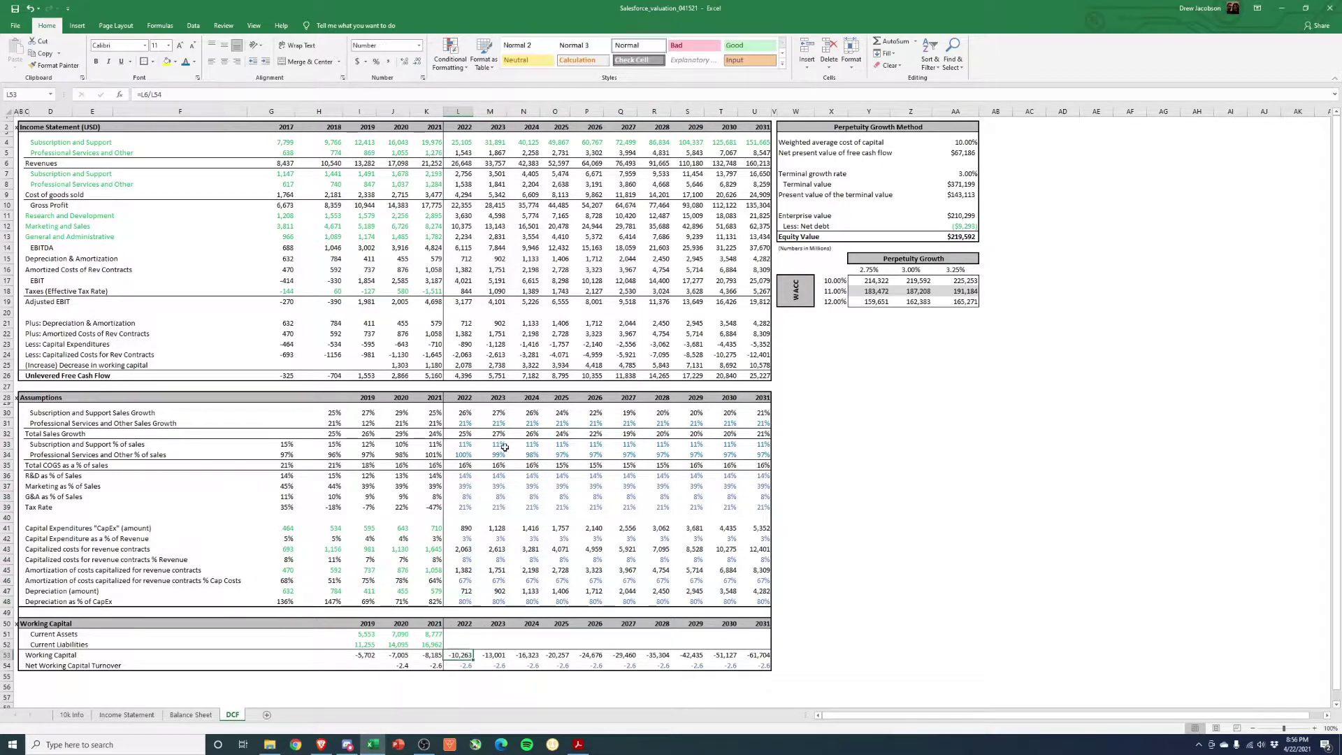
pyautogui.click(458, 142)
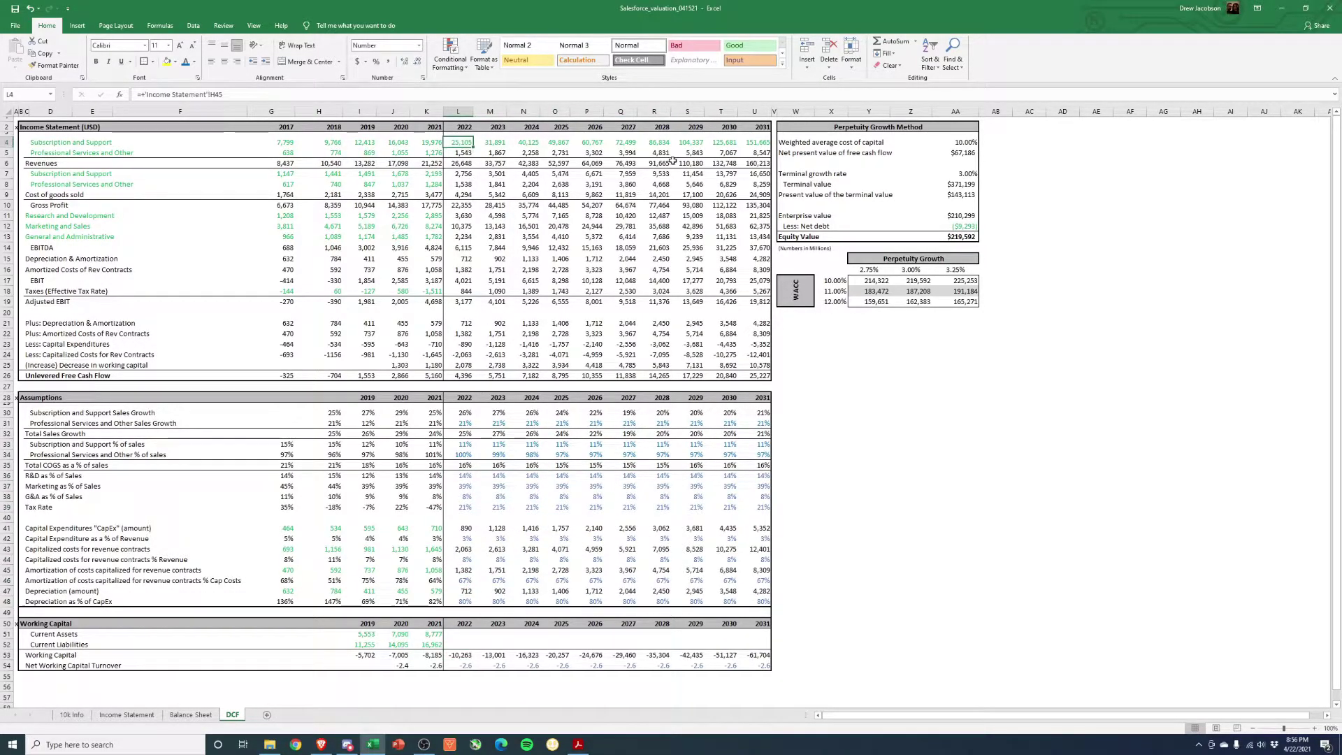
pyautogui.click(758, 142)
pyautogui.click(972, 237)
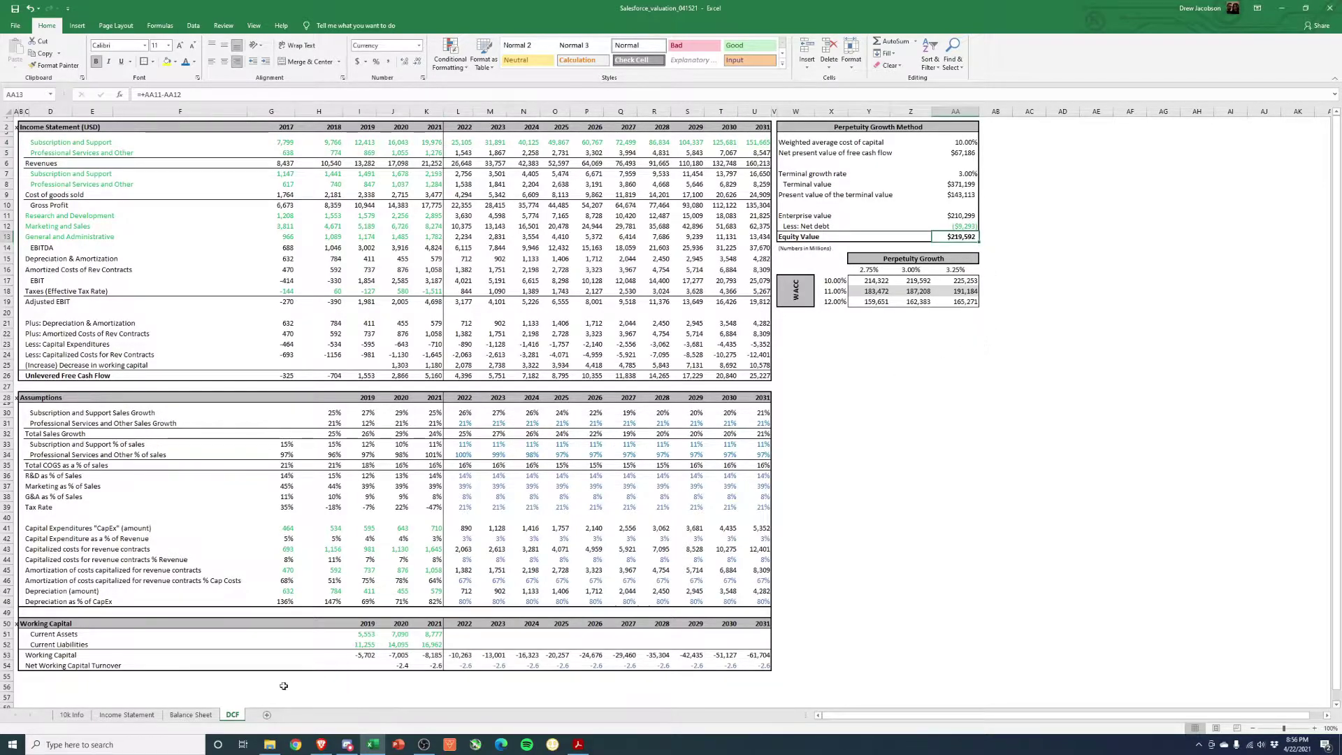
pyautogui.click(133, 715)
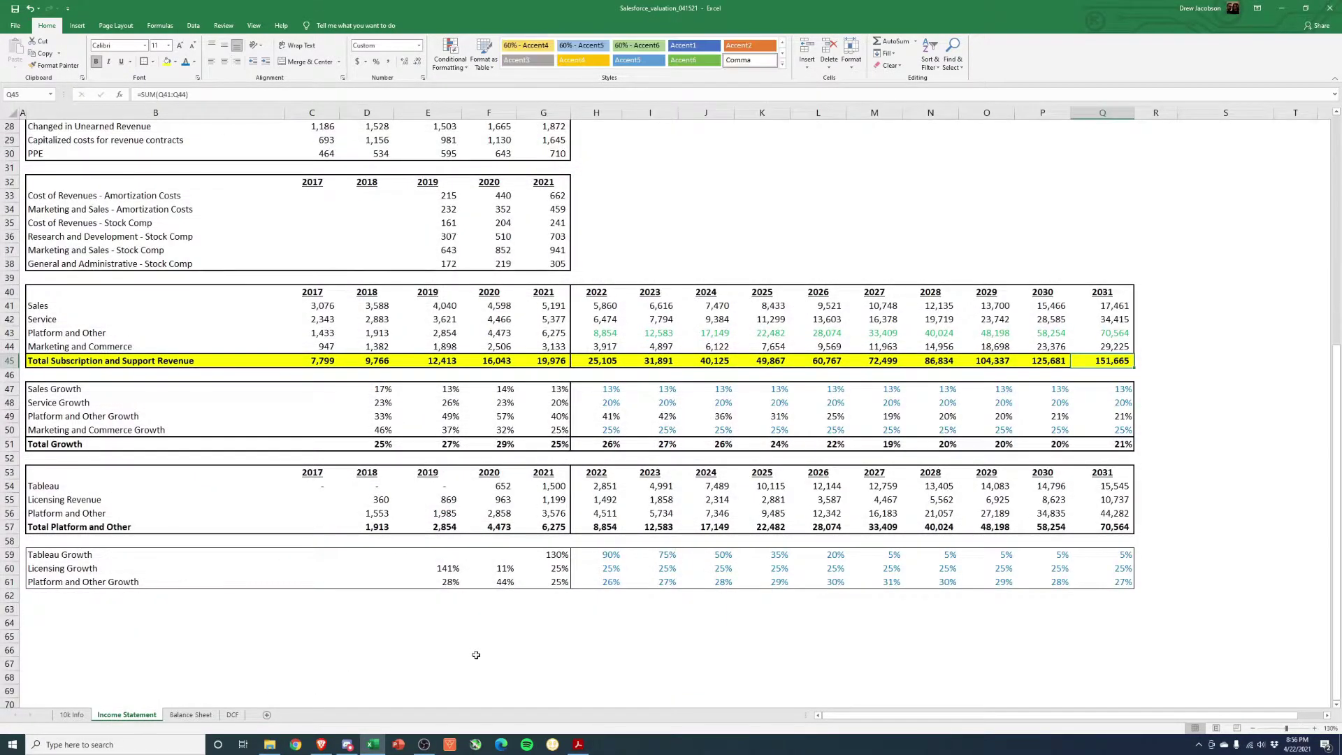
pyautogui.click(557, 486)
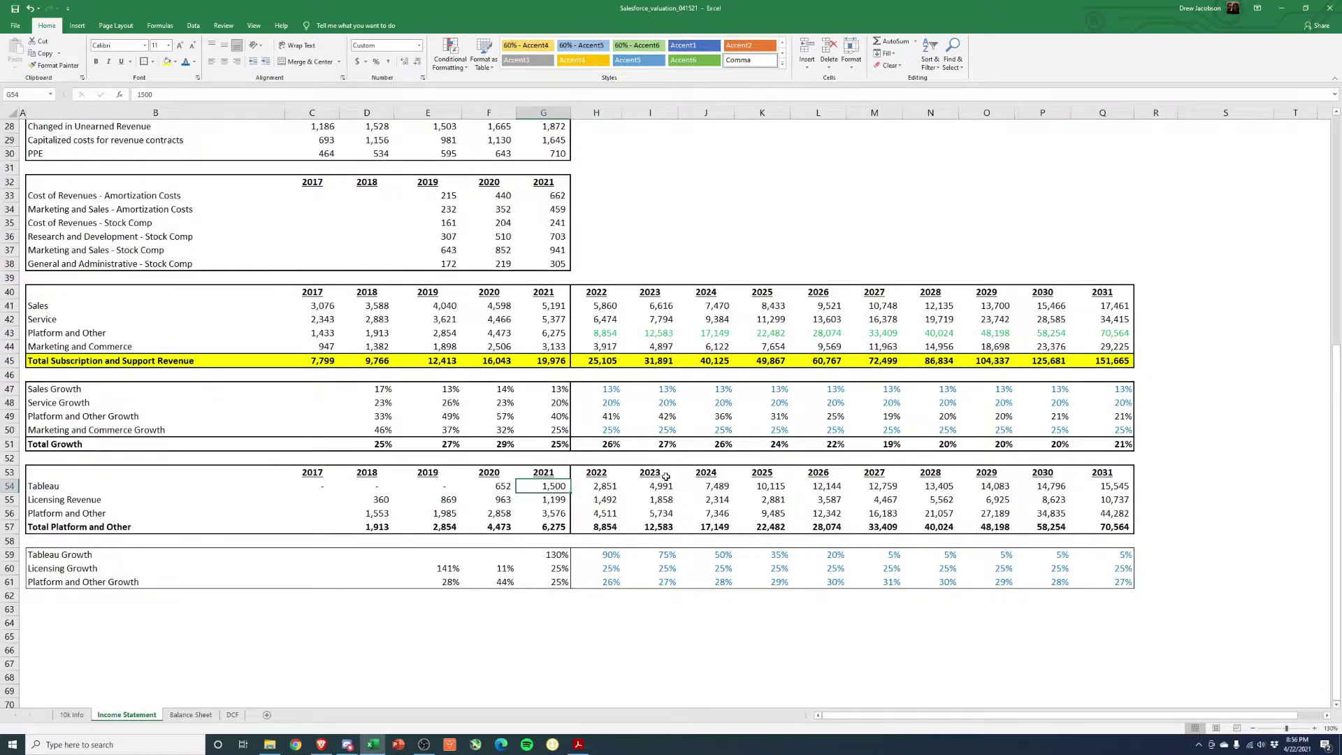
pyautogui.click(1090, 487)
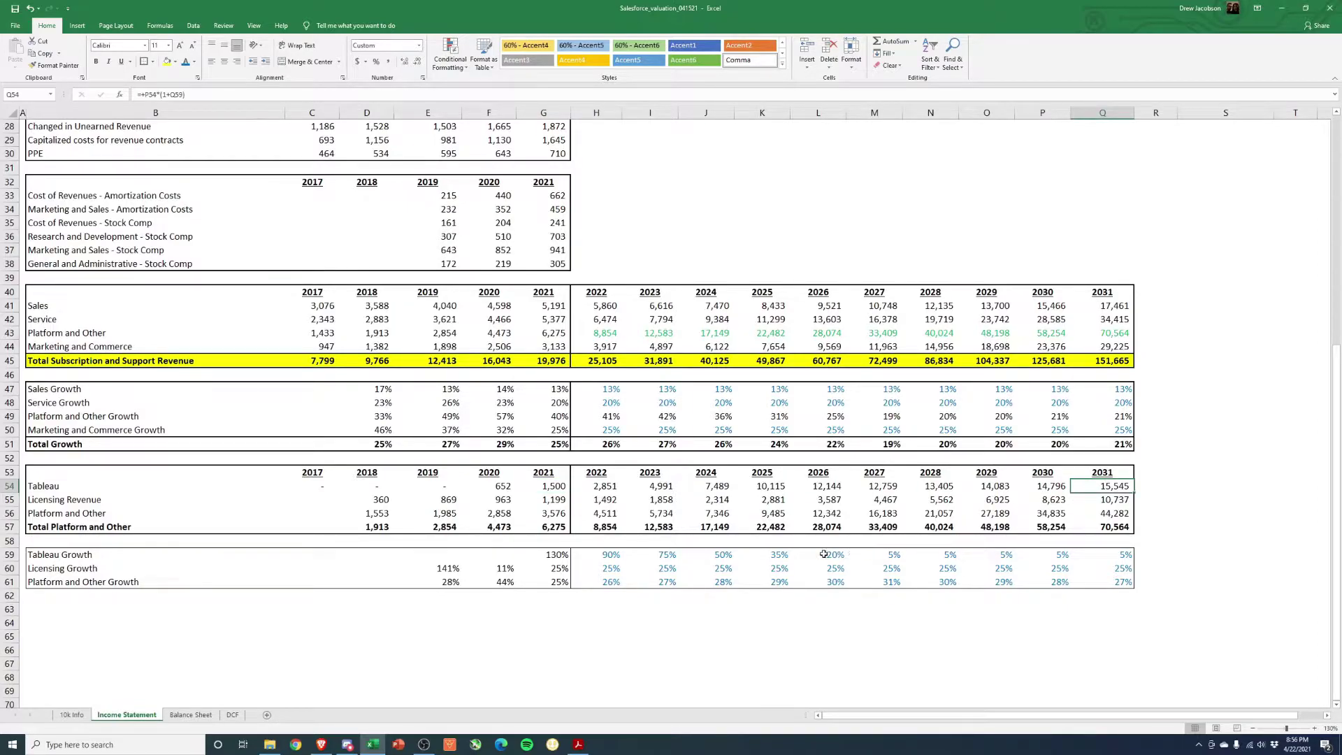
pyautogui.click(53, 490)
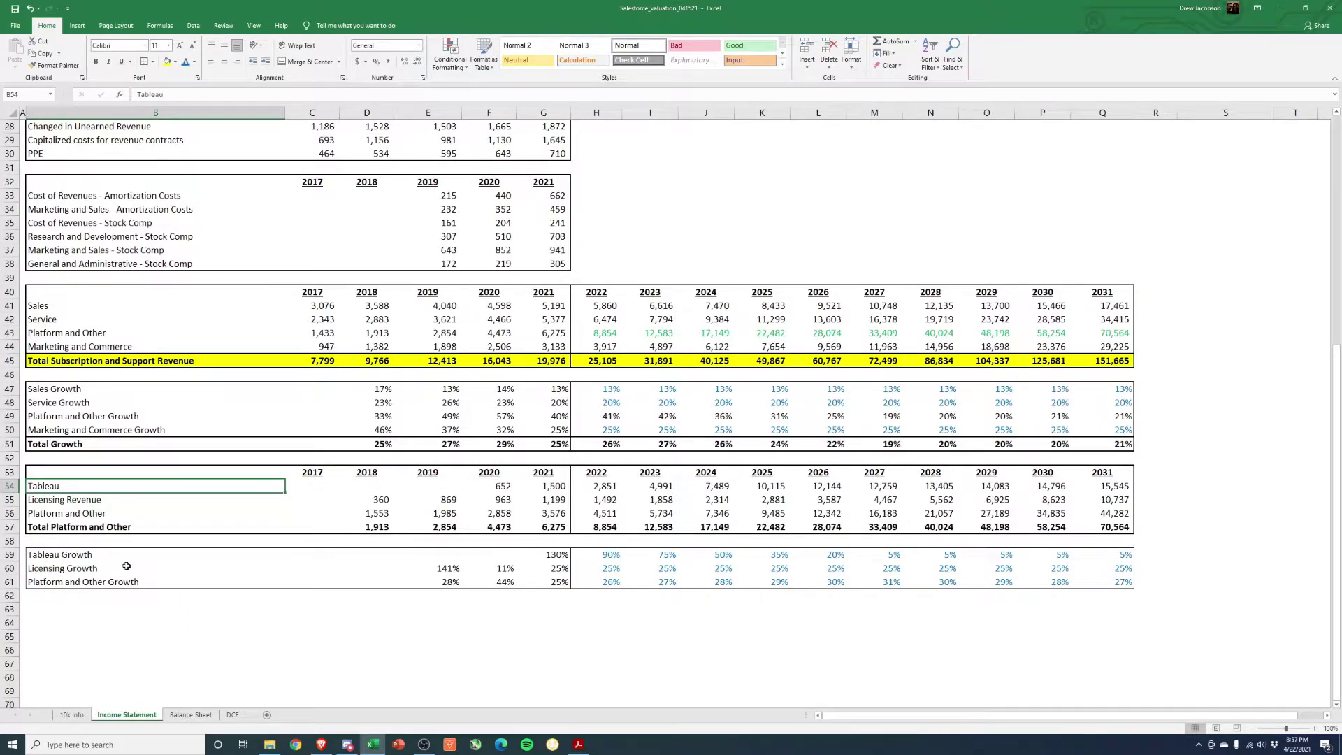
pyautogui.moveTo(545, 485); pyautogui.dragTo(315, 486)
pyautogui.moveTo(616, 486); pyautogui.dragTo(1087, 485)
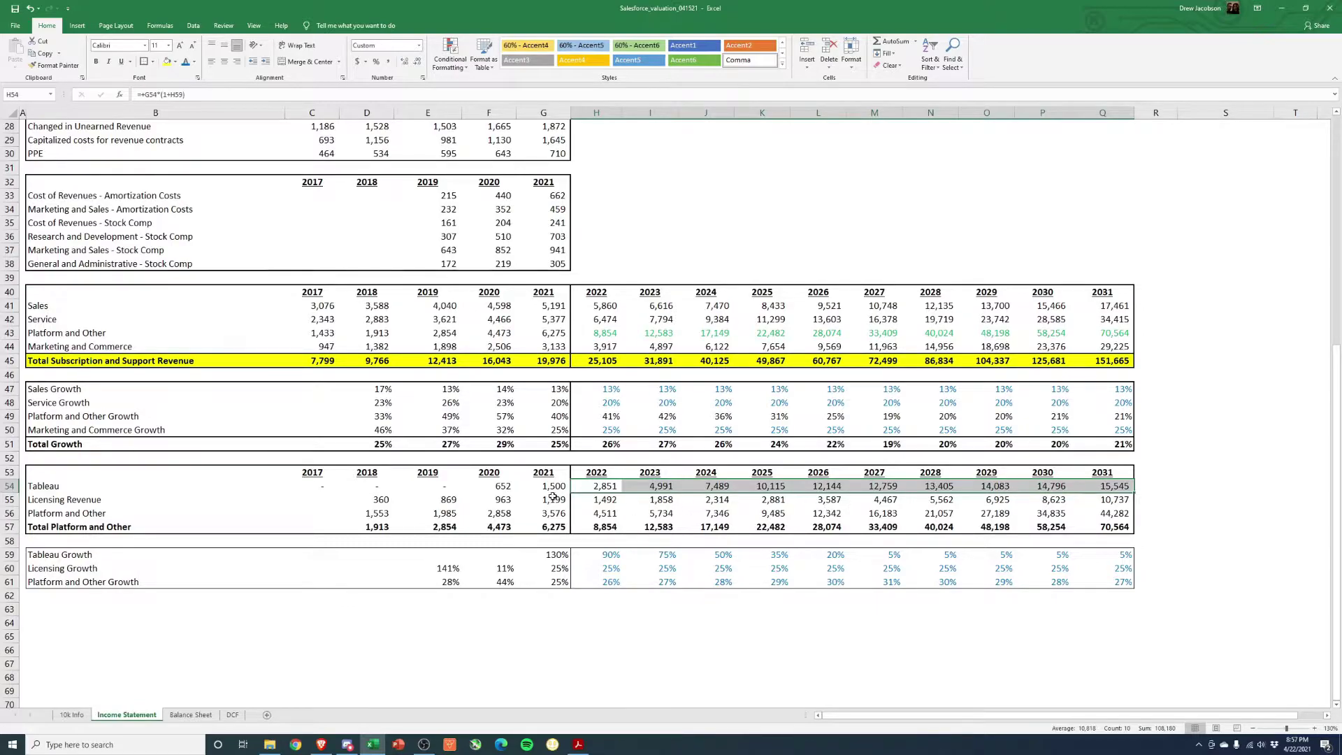
pyautogui.moveTo(549, 486); pyautogui.dragTo(1112, 486)
pyautogui.moveTo(559, 555); pyautogui.dragTo(1122, 551)
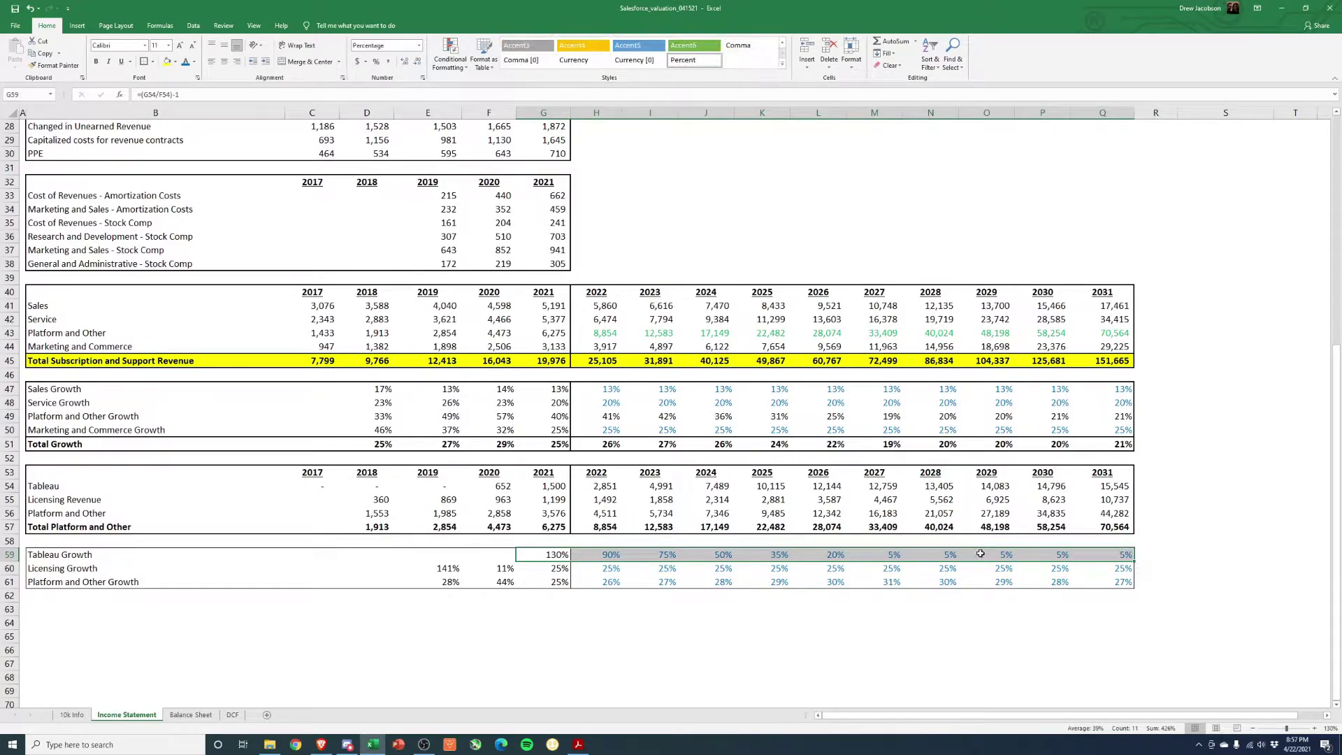
pyautogui.click(600, 554)
pyautogui.click(665, 554)
pyautogui.click(721, 554)
pyautogui.click(715, 484)
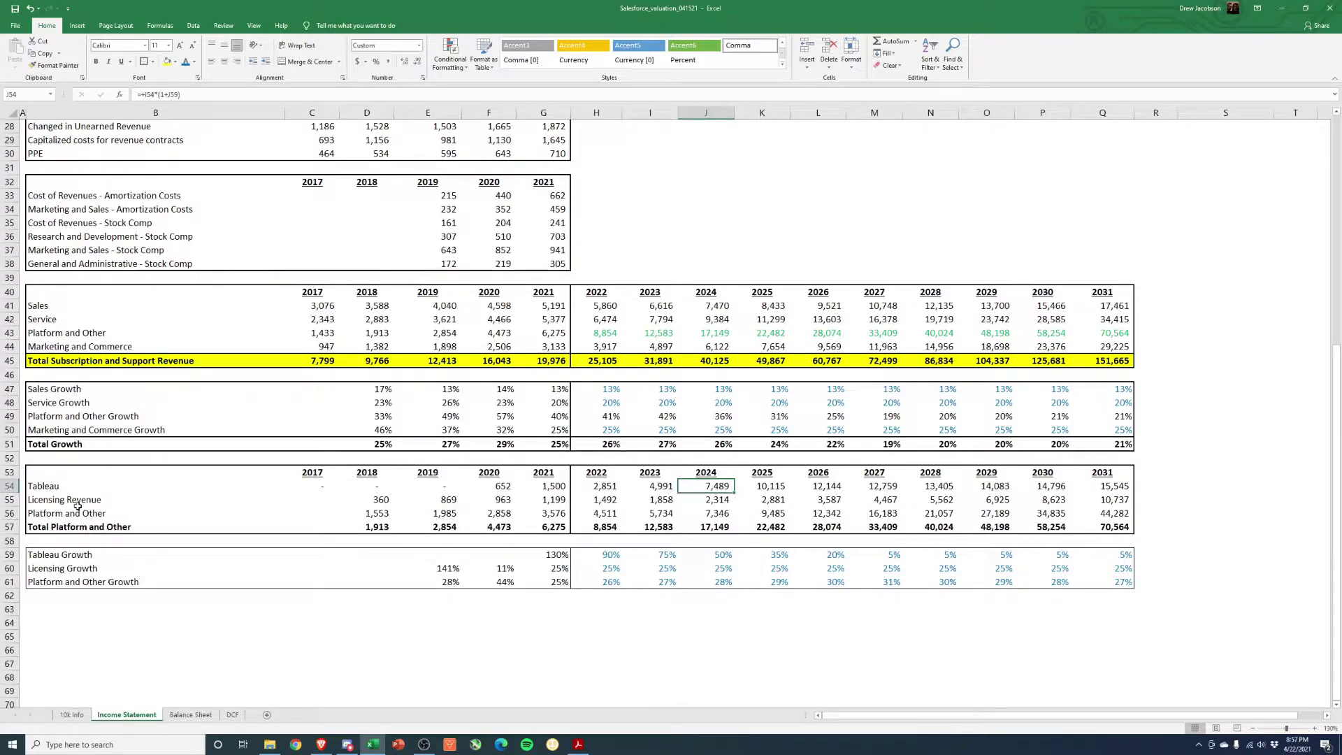
pyautogui.click(187, 499)
pyautogui.click(582, 499)
pyautogui.moveTo(535, 499); pyautogui.dragTo(1103, 502)
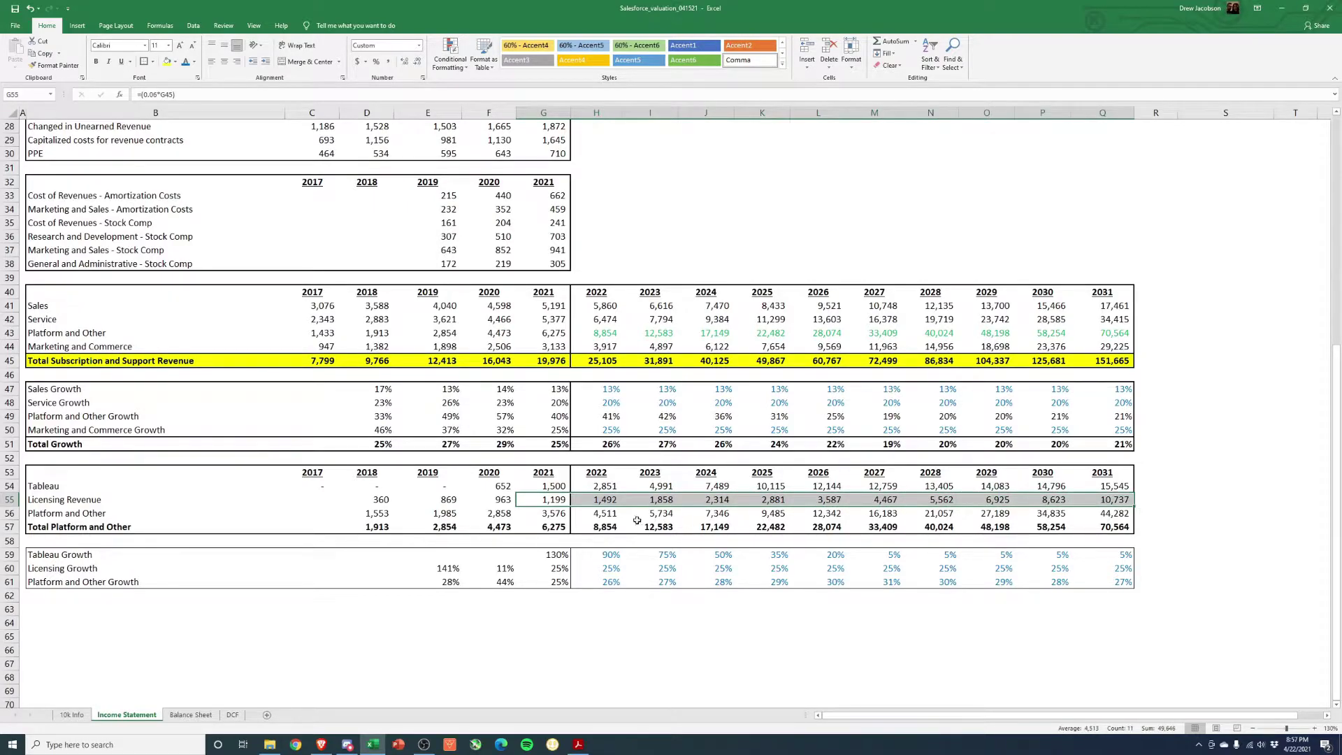
pyautogui.click(1103, 502)
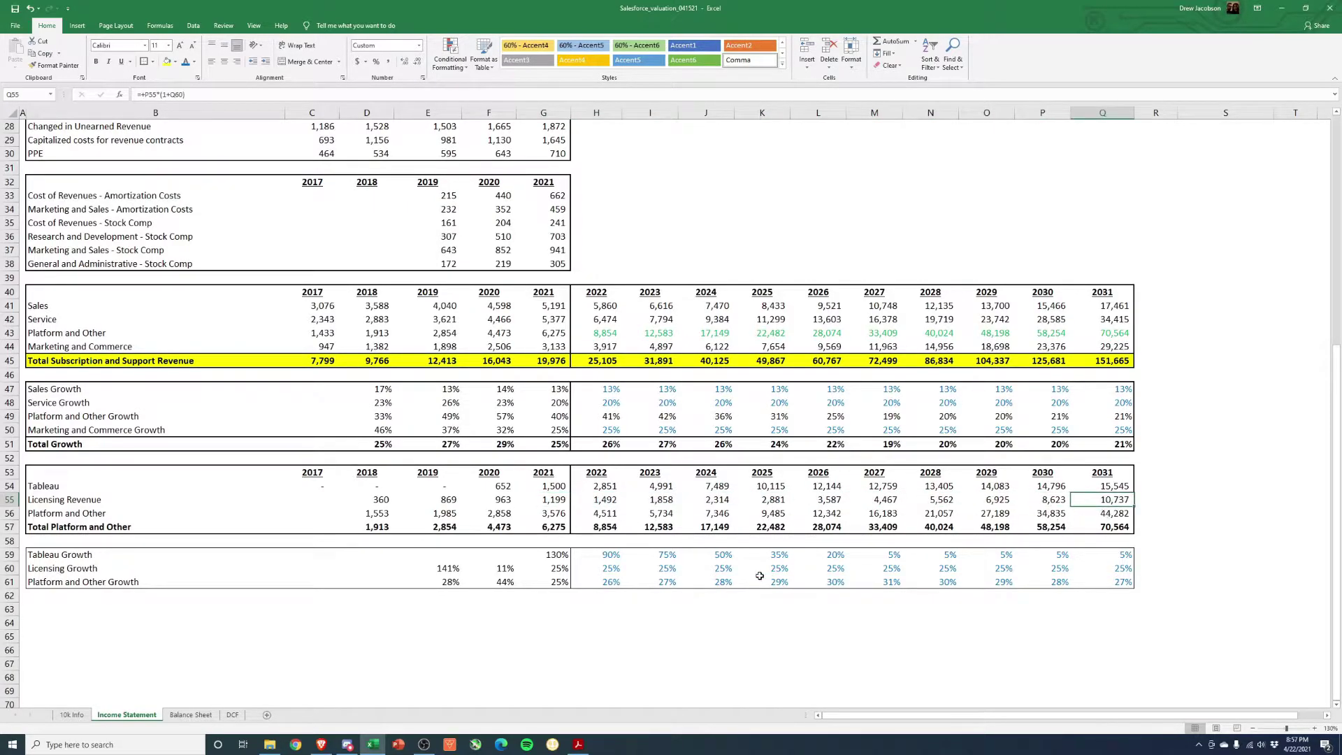
pyautogui.click(63, 516)
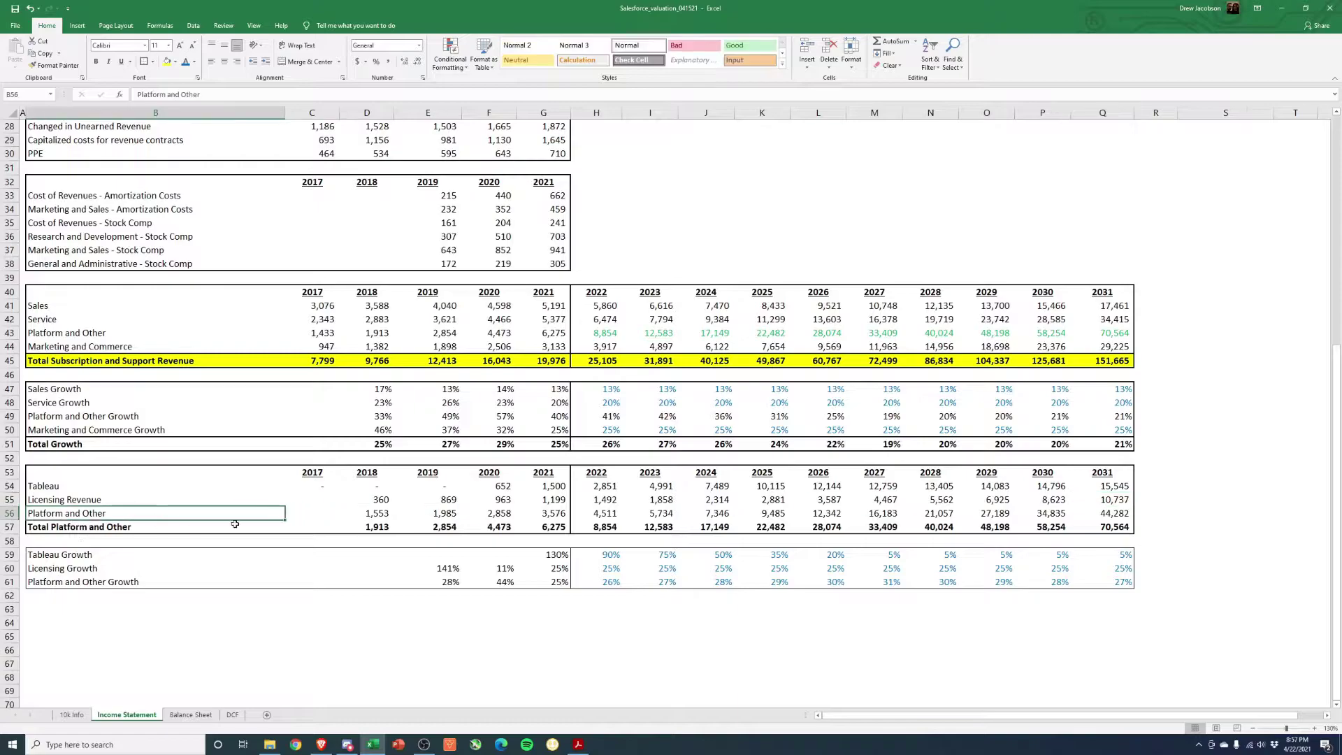
pyautogui.click(546, 514)
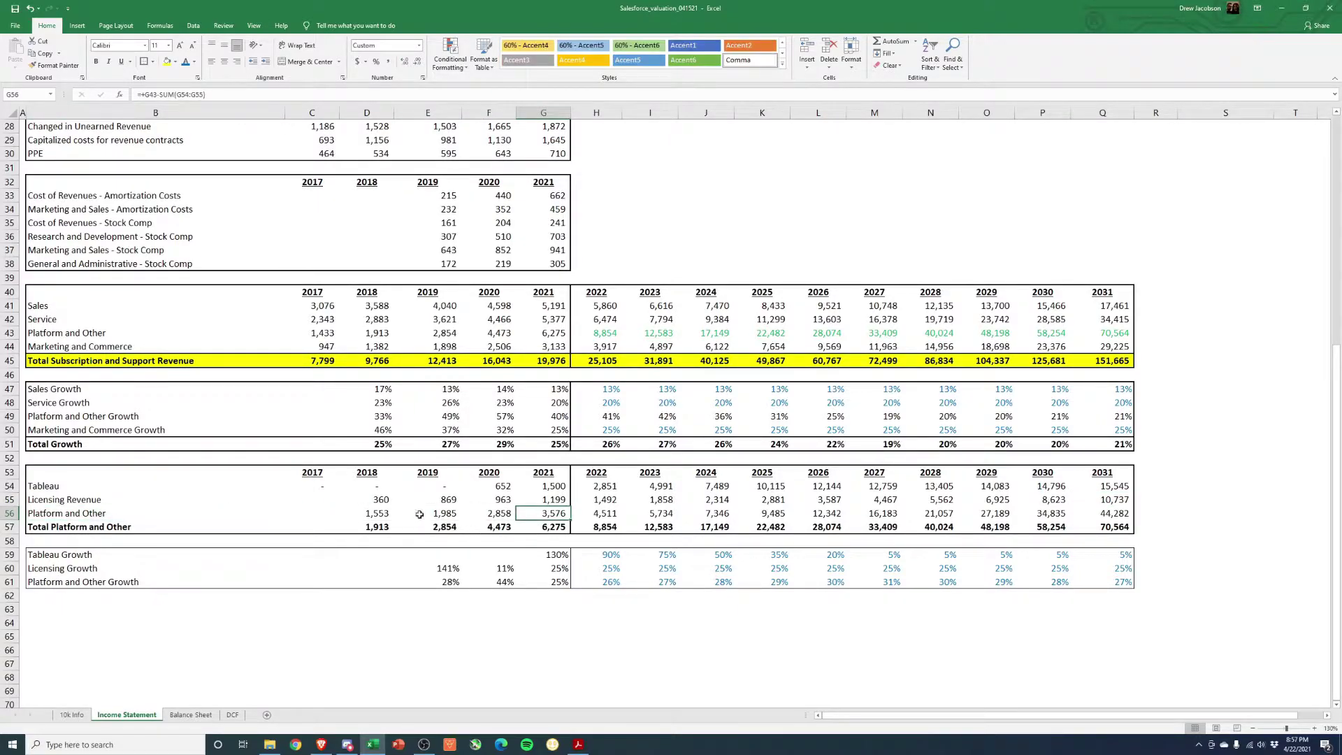
pyautogui.moveTo(596, 581); pyautogui.dragTo(1118, 582)
pyautogui.click(1112, 513)
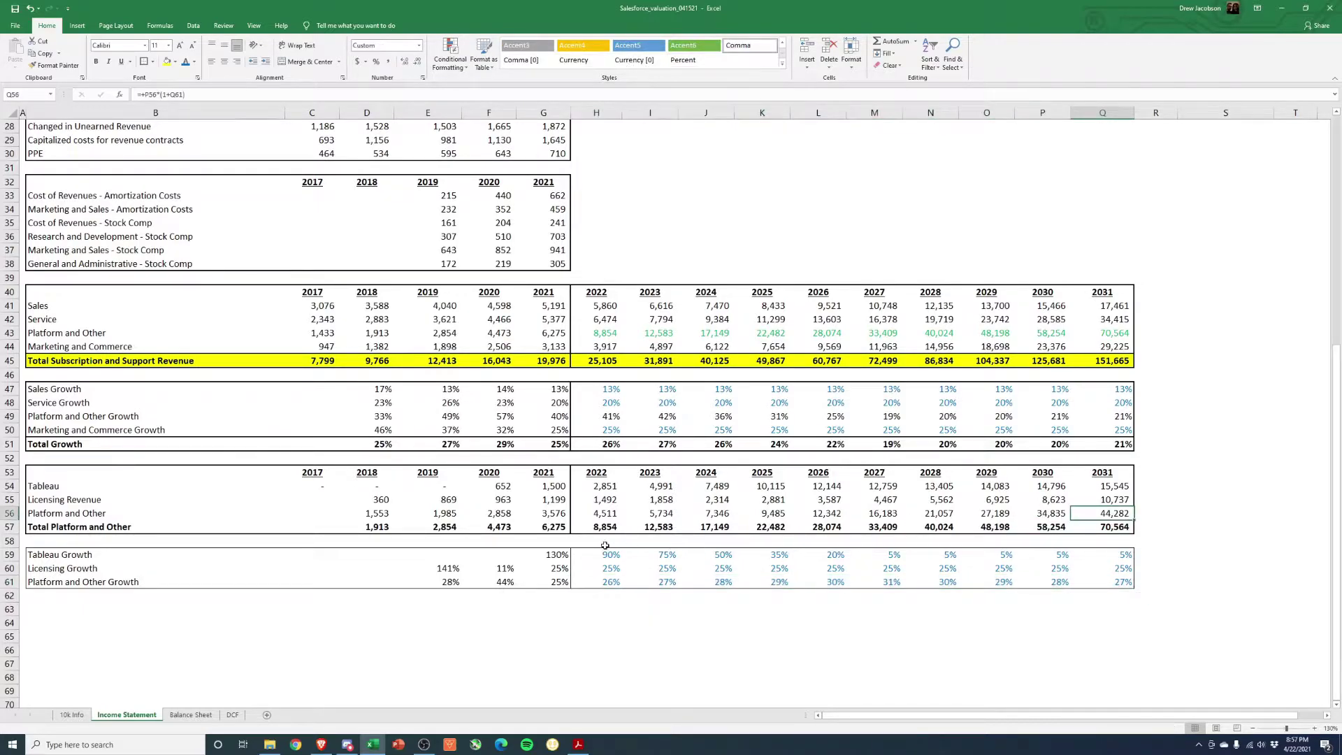
pyautogui.click(538, 515)
pyautogui.click(1110, 513)
pyautogui.click(550, 361)
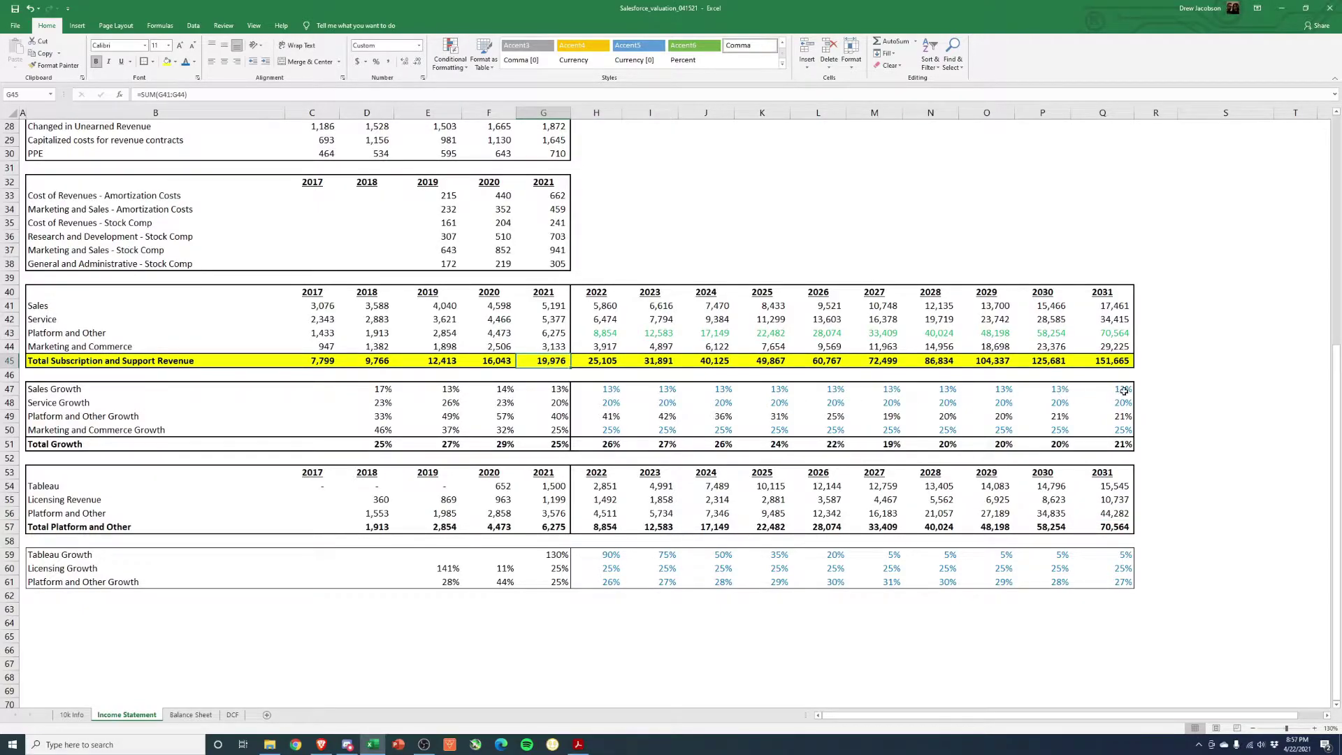
pyautogui.click(1101, 362)
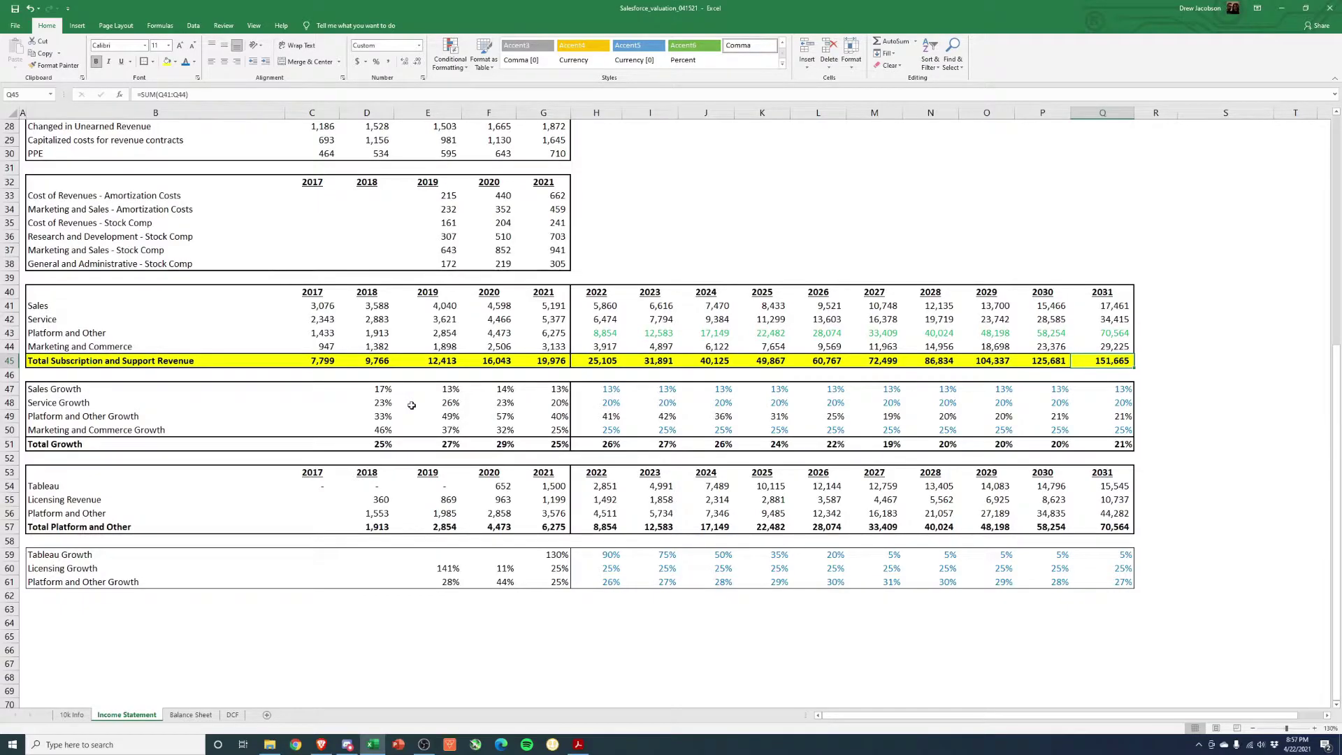
pyautogui.click(372, 360)
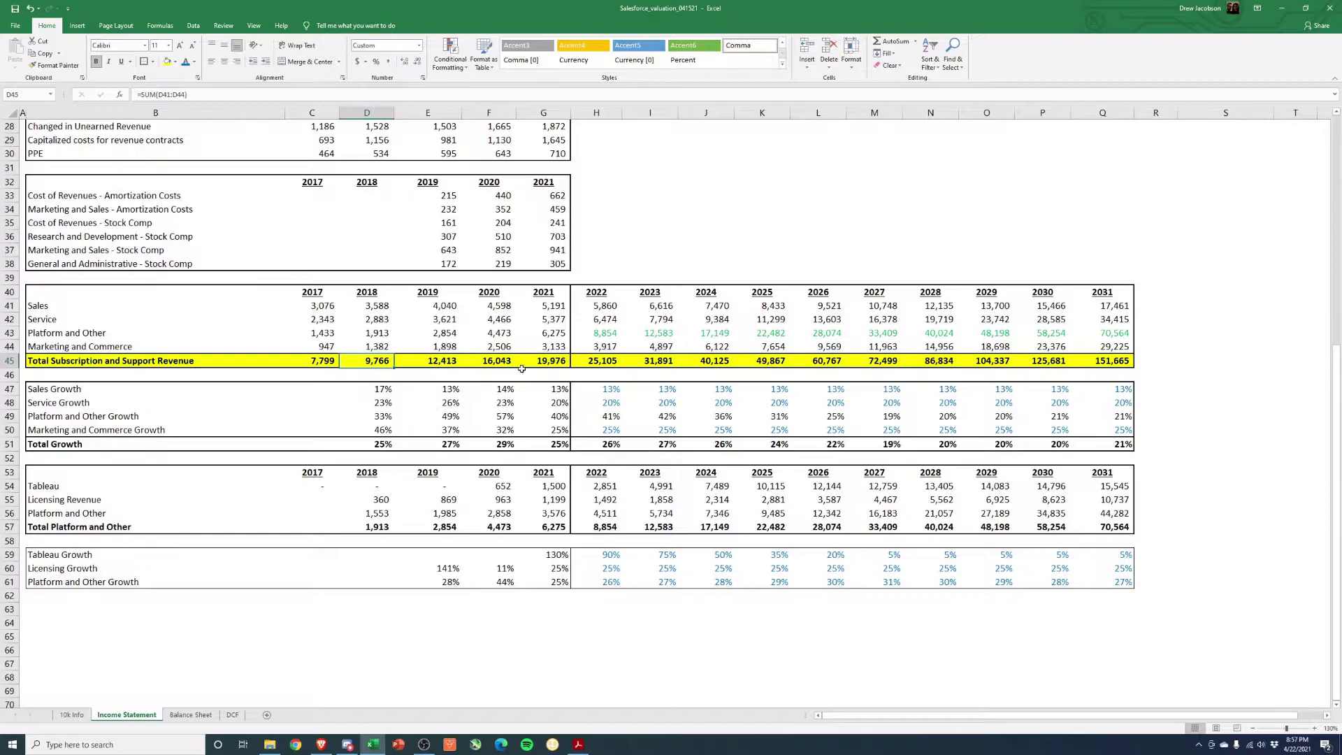
pyautogui.click(549, 360)
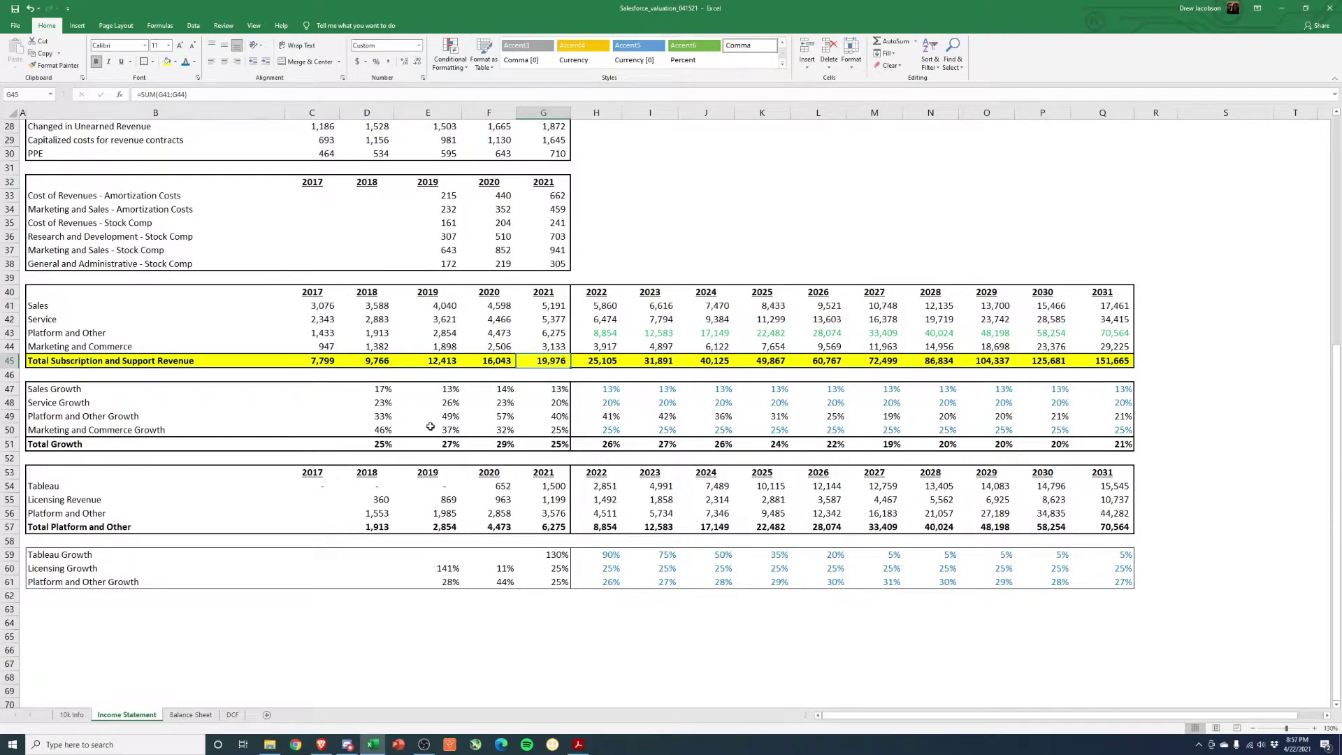
pyautogui.moveTo(384, 363); pyautogui.dragTo(540, 364)
pyautogui.click(541, 362)
pyautogui.click(770, 362)
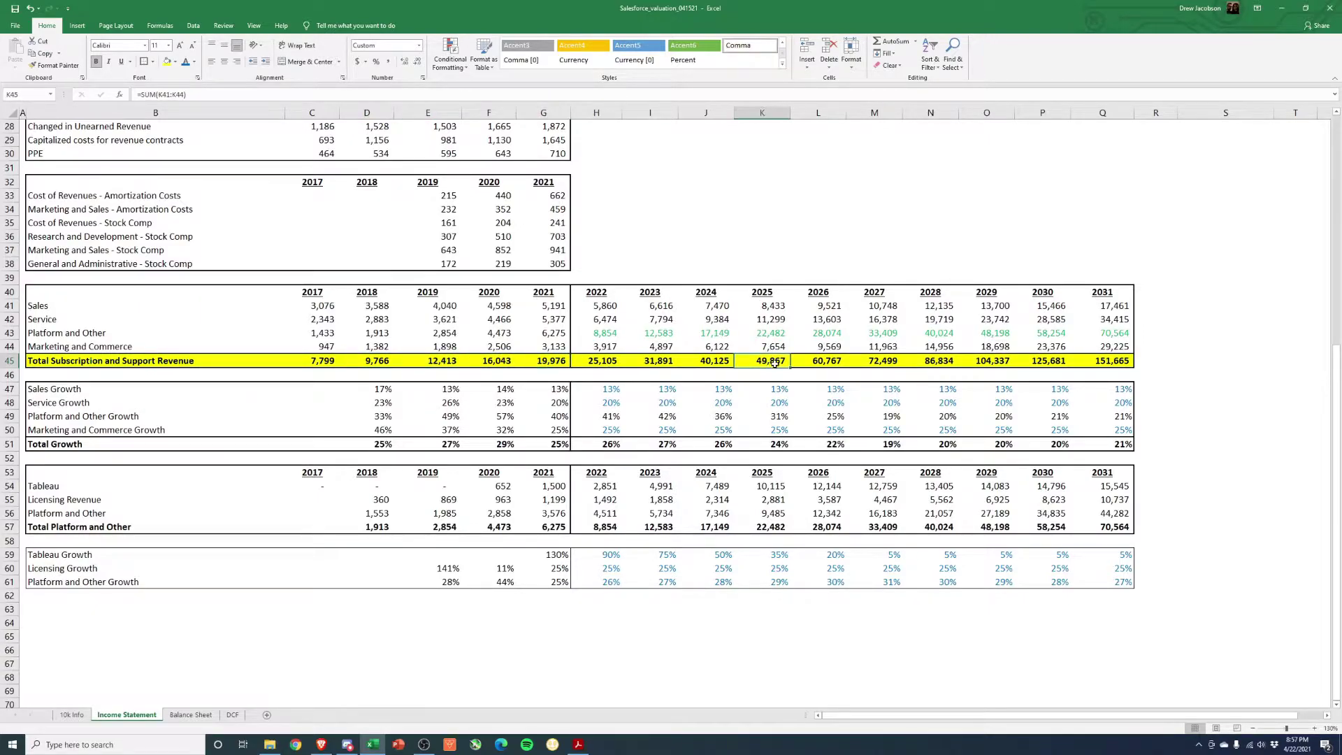
pyautogui.click(935, 361)
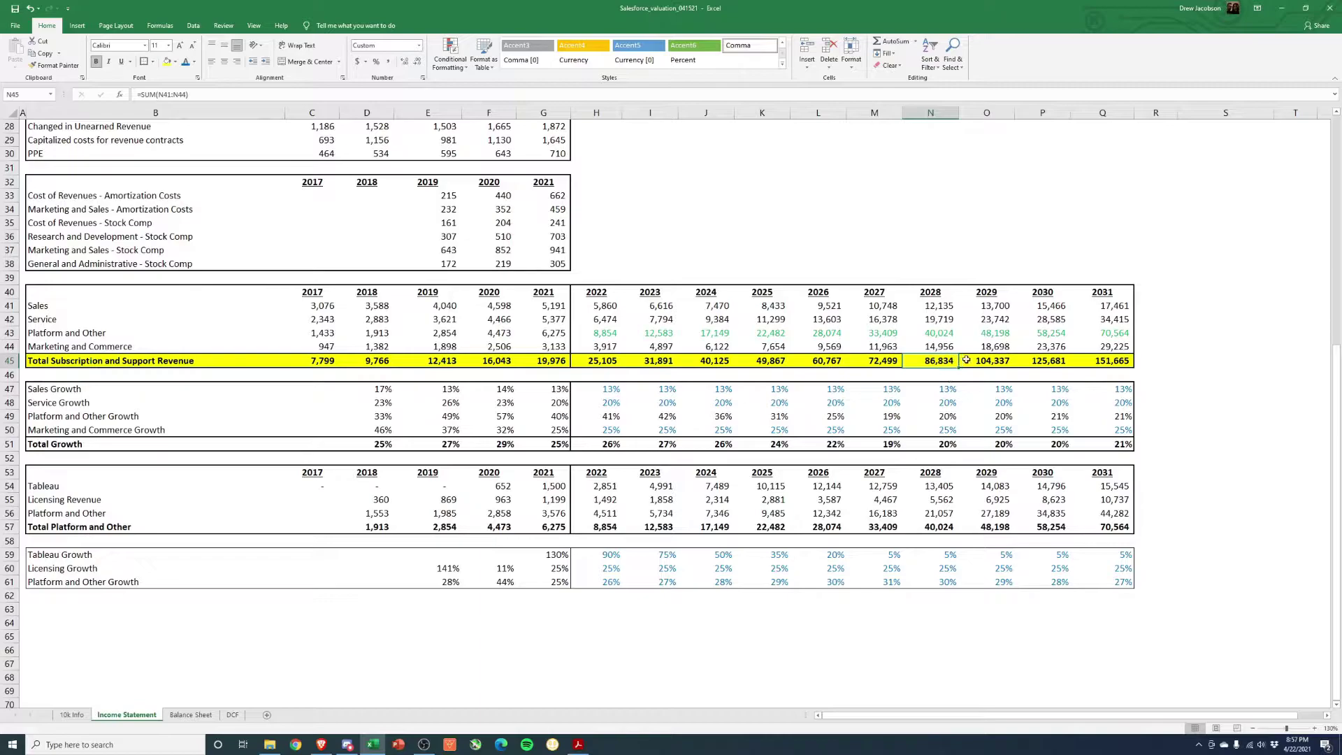
pyautogui.click(1101, 360)
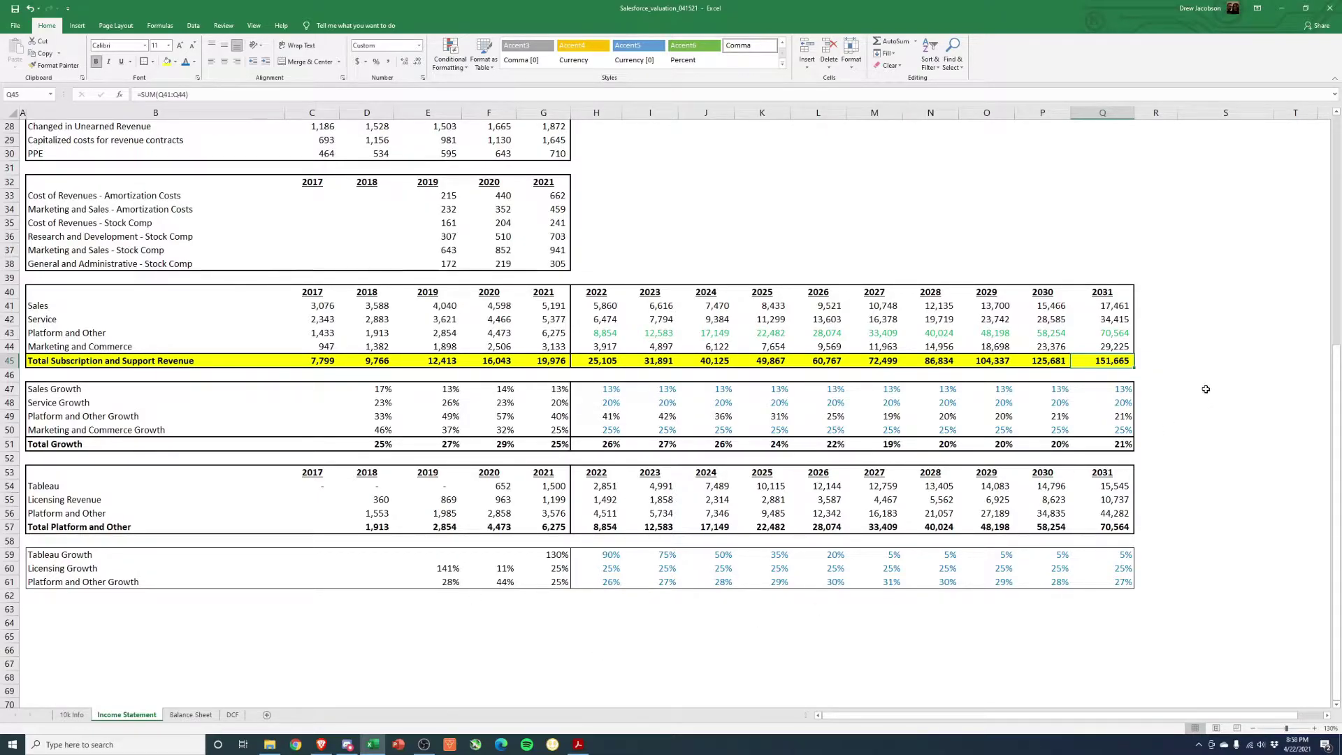
pyautogui.moveTo(1104, 360); pyautogui.dragTo(590, 360)
pyautogui.scroll(9, 581, 360)
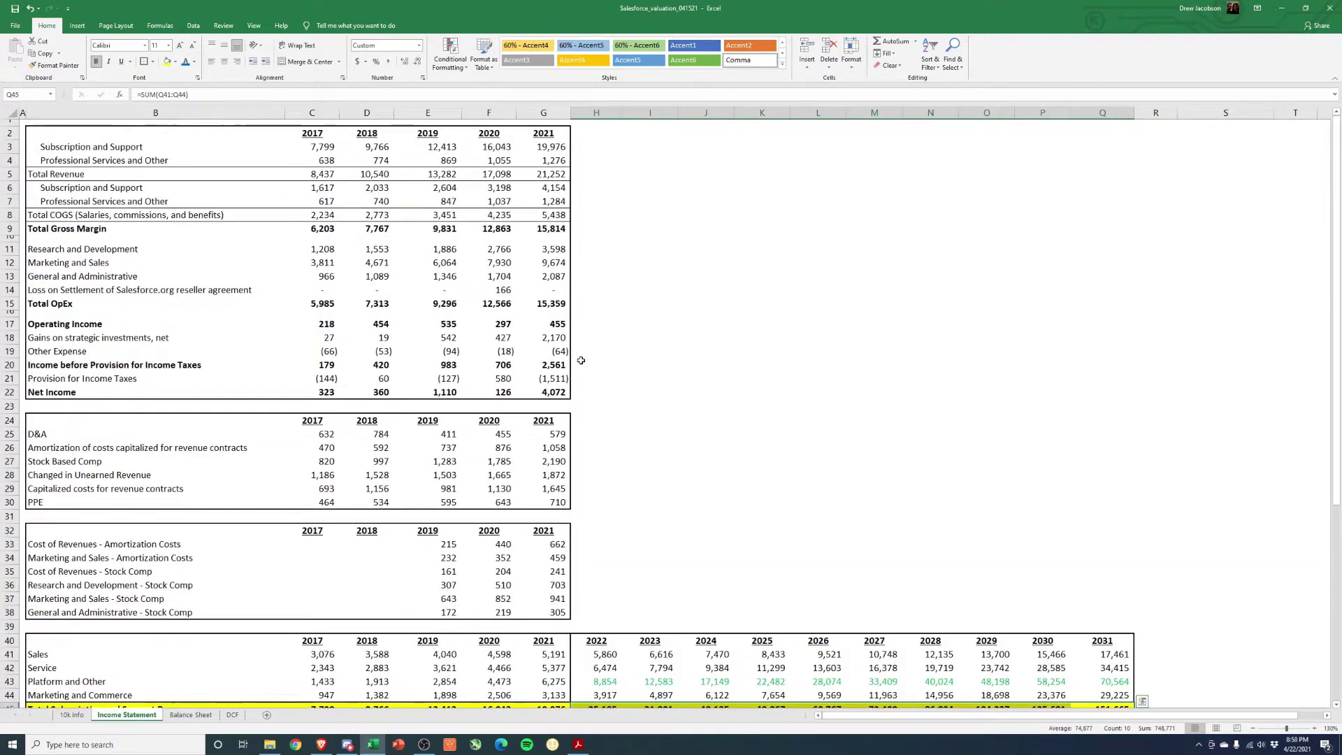
pyautogui.scroll(-9, 581, 360)
pyautogui.click(609, 390)
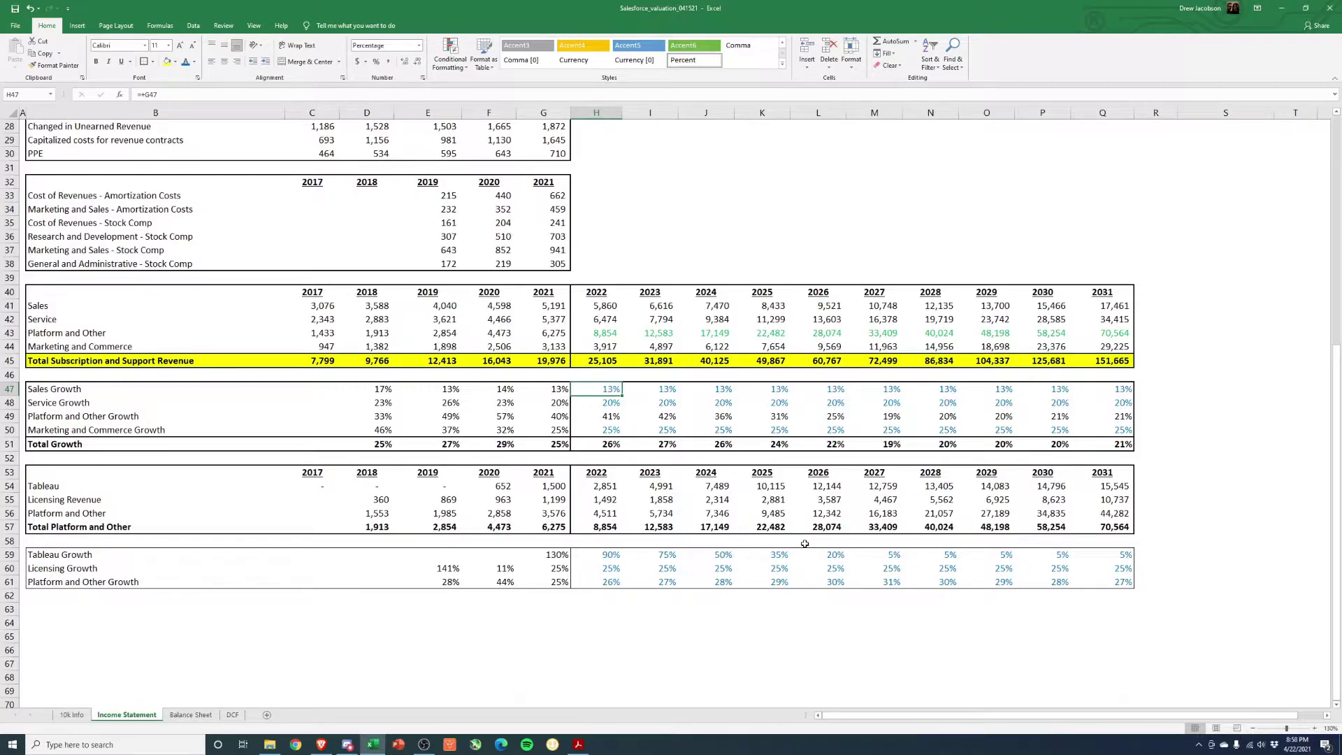
pyautogui.click(620, 557)
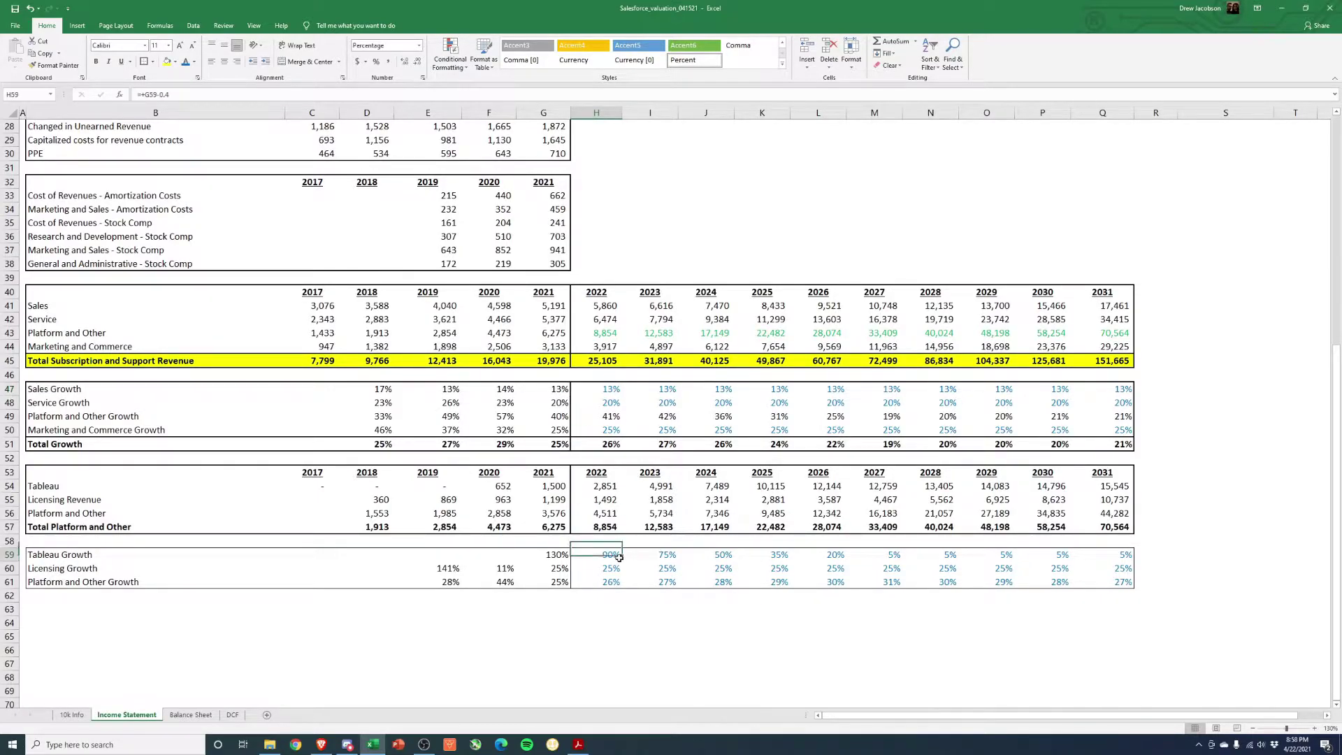
pyautogui.click(534, 489)
pyautogui.click(613, 554)
# Set the 2023 Tableau growth rate in I59 to 25%
pyautogui.press('Up')
pyautogui.press('Up')
pyautogui.press('Up')
pyautogui.press('Up')
pyautogui.press('Up')
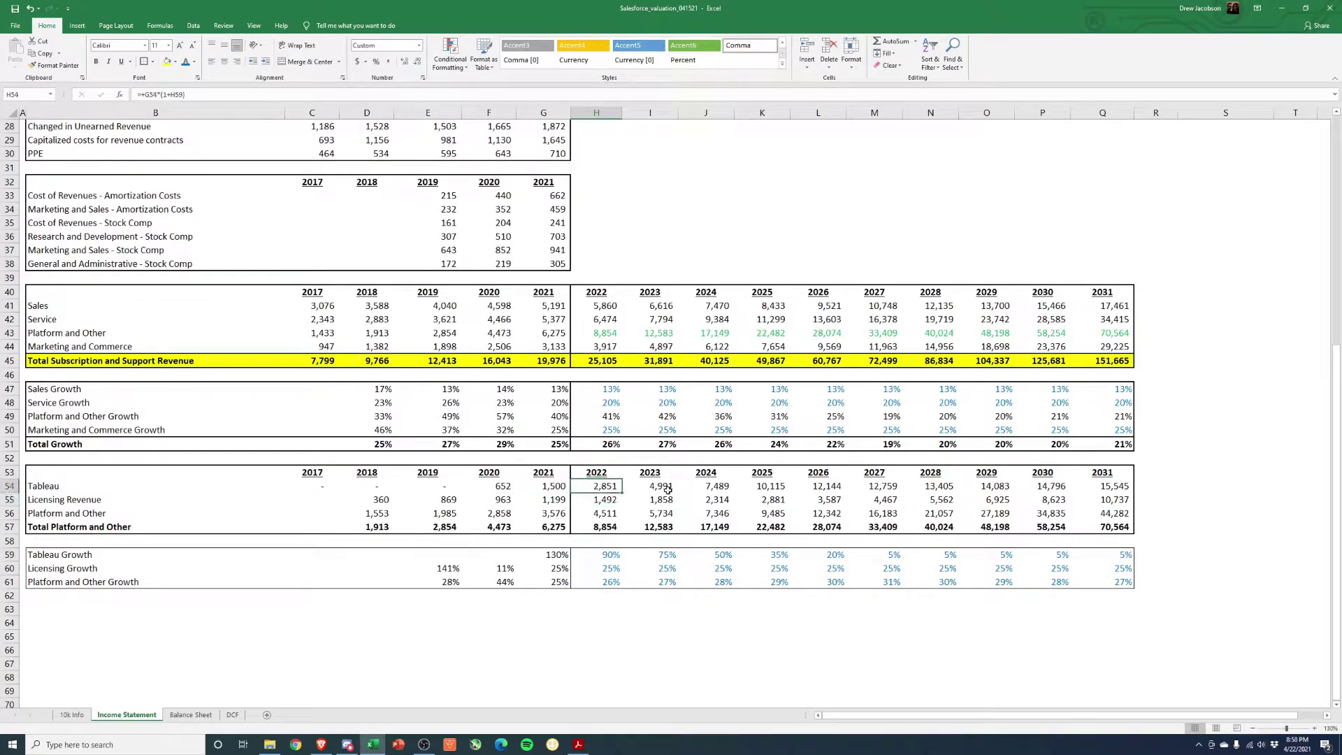
pyautogui.click(661, 556)
pyautogui.write('+')
pyautogui.press('Left')
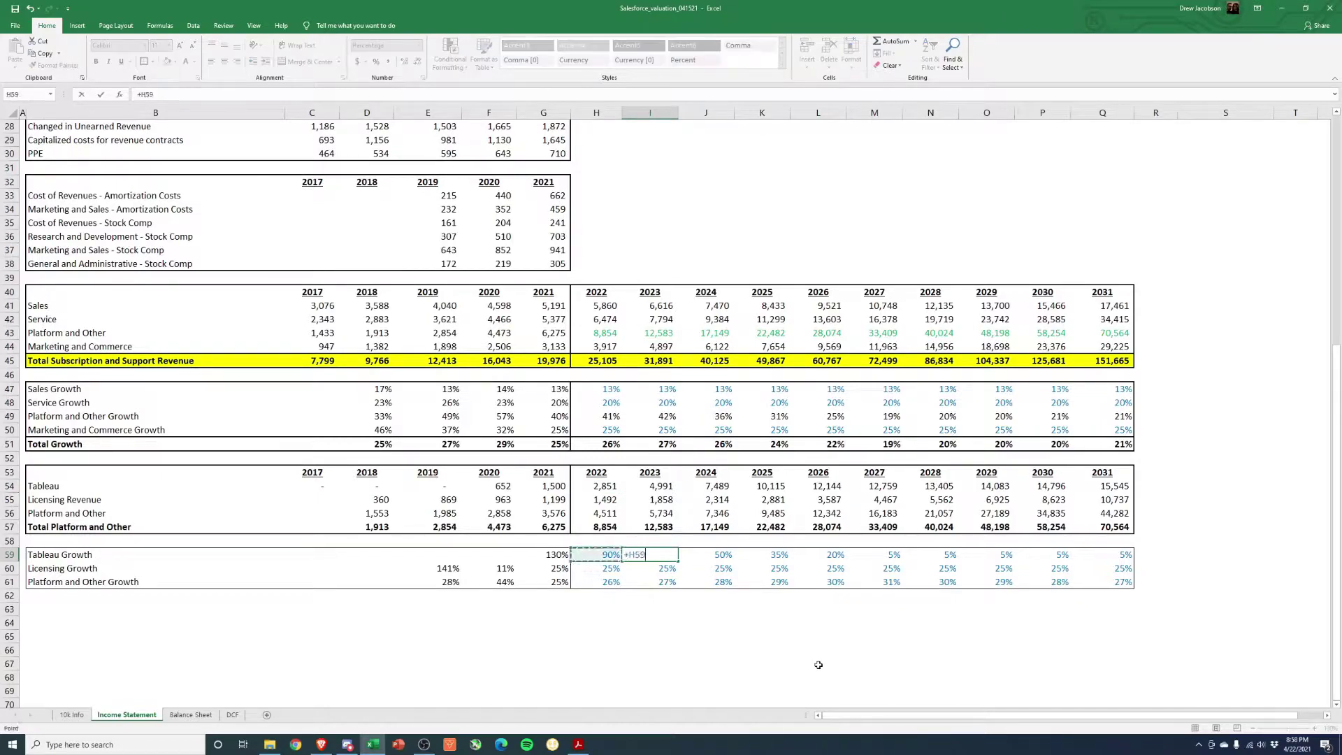
pyautogui.write('-25%')
pyautogui.hotkey('ctrl', 'Return')
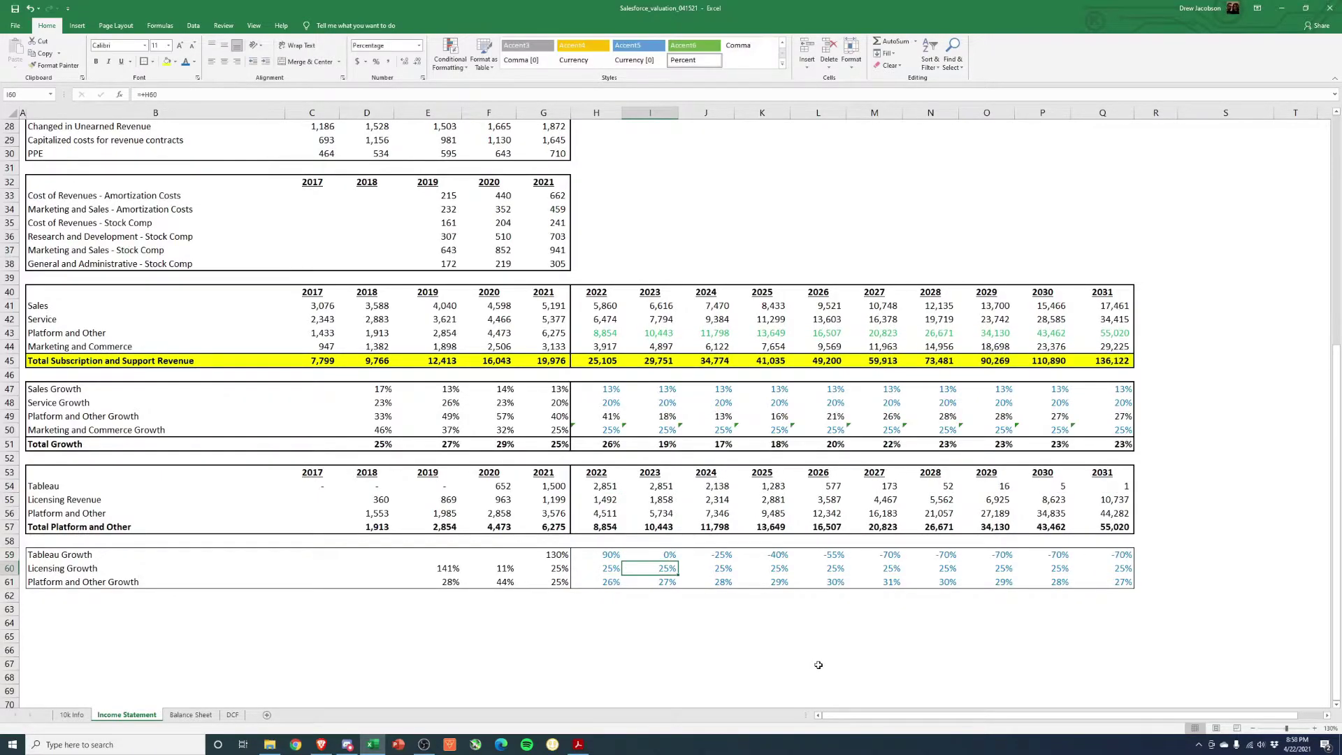
pyautogui.press('F2')
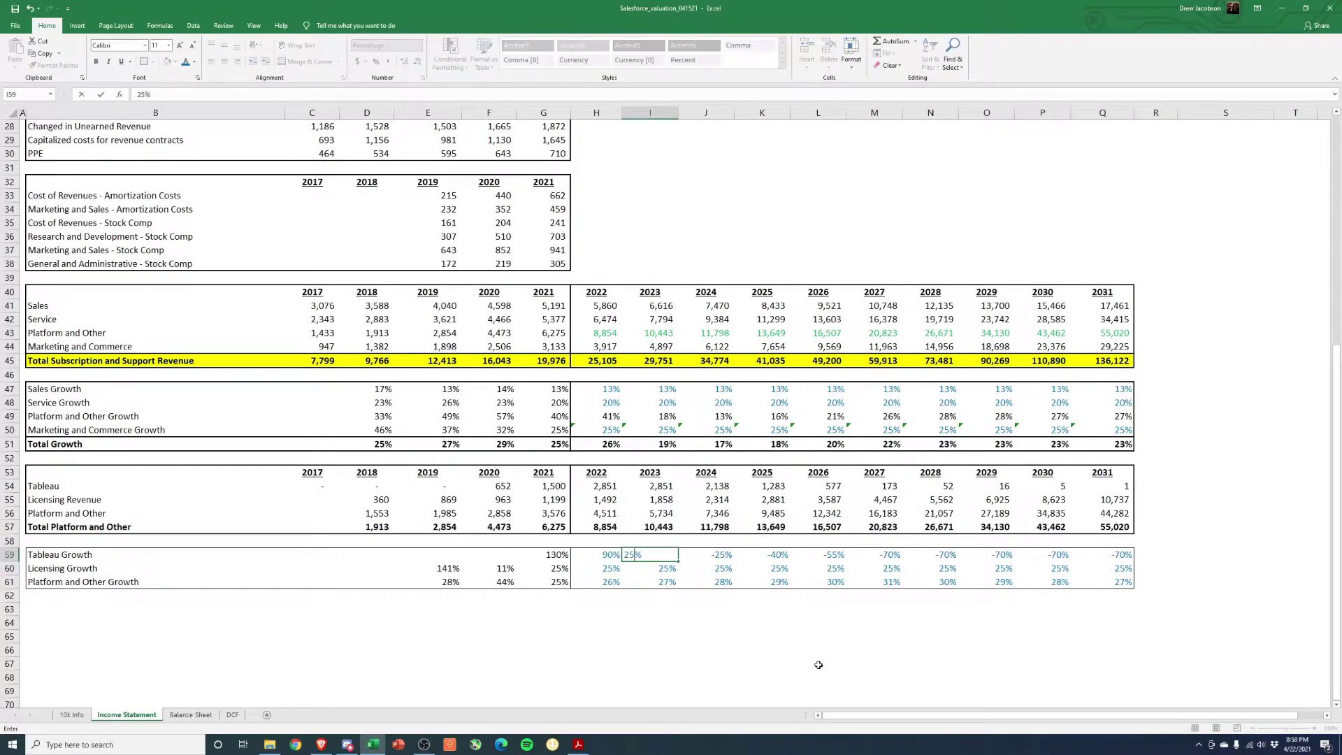
pyautogui.hotkey('ctrl', 'Return')
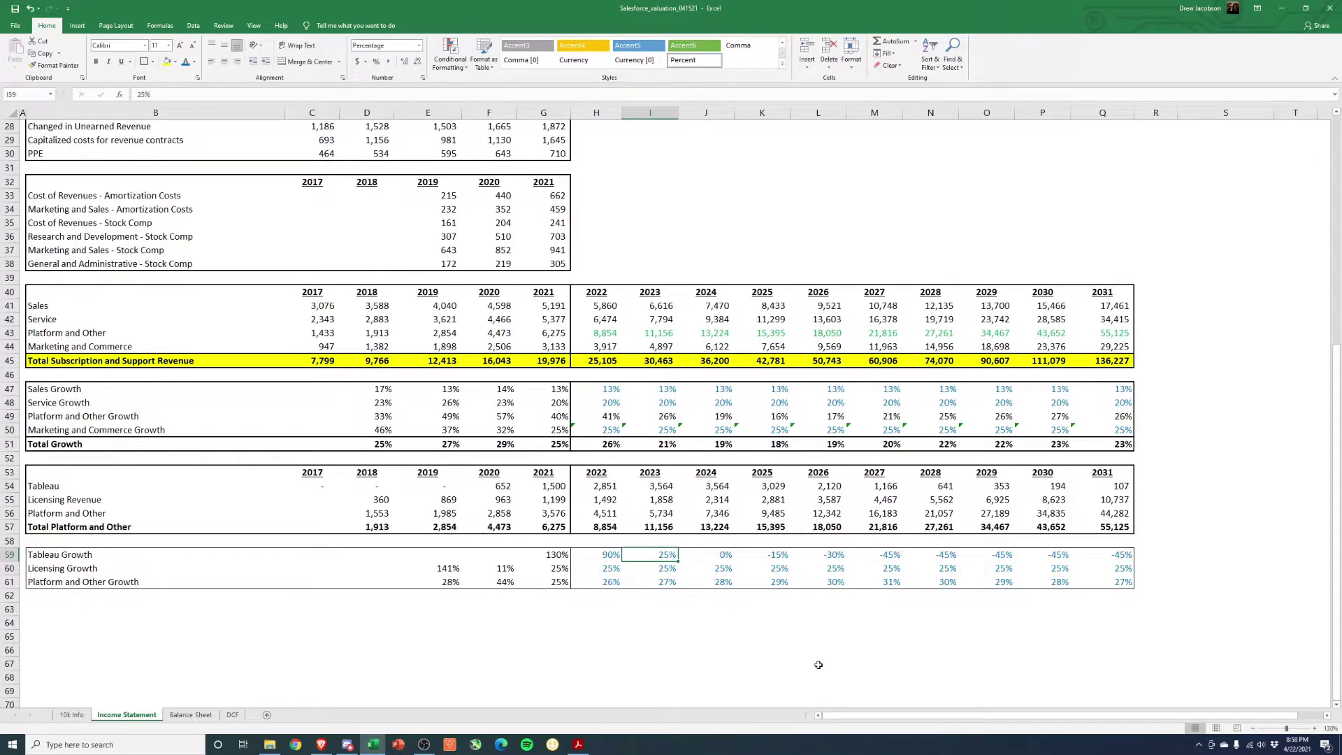
# Make Tableau growth drop two points yearly with =I59-.02, pasted as formulas through 2028
pyautogui.press('Right')
pyautogui.write('+')
pyautogui.press('Left')
pyautogui.write('-.02')
pyautogui.hotkey('ctrl', 'Return')
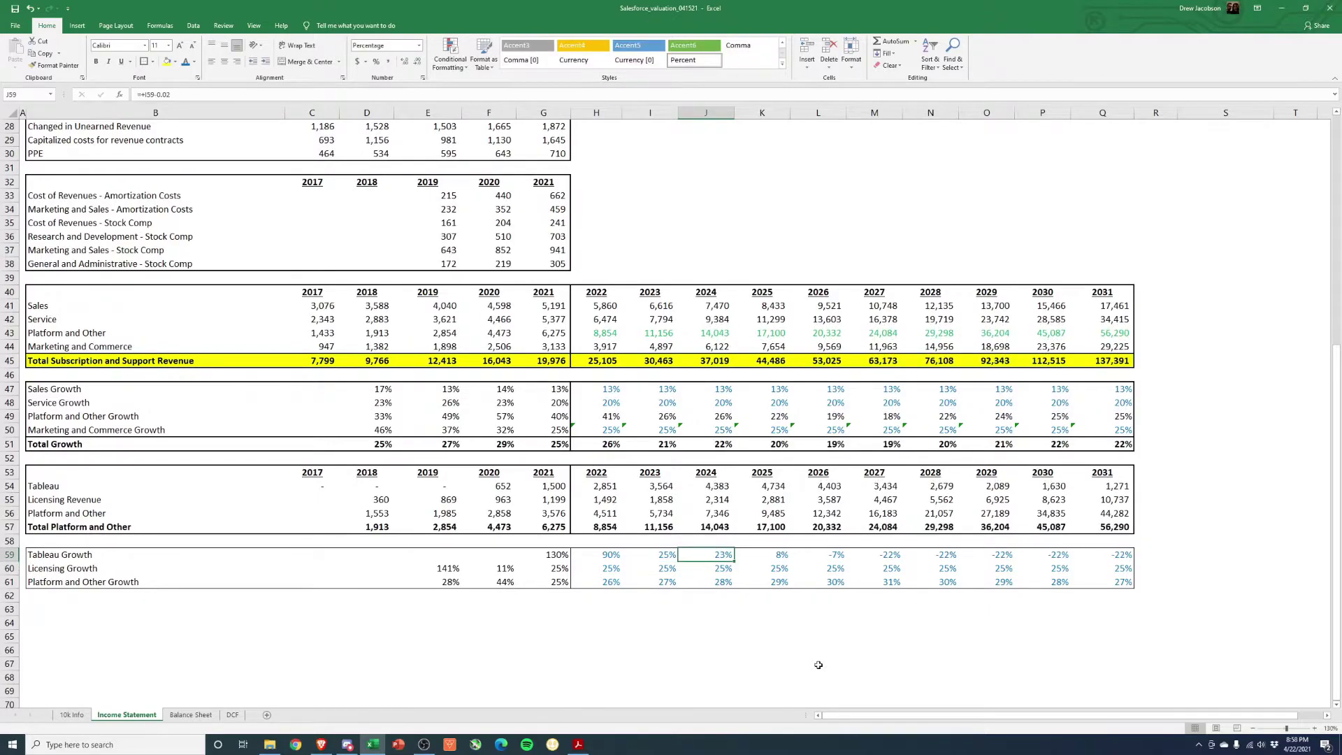
pyautogui.hotkey('ctrl', 'c')
pyautogui.press('Right')
pyautogui.hotkey('shift', 'Right')
pyautogui.hotkey('shift', 'Right')
pyautogui.hotkey('shift', 'Right')
pyautogui.hotkey('ctrl', 'alt', 'v')
pyautogui.press('Return')
pyautogui.press('Escape')
pyautogui.press('Right')
pyautogui.press('Right')
pyautogui.press('Right')
pyautogui.press('Right')
pyautogui.press('Right')
# Review the 2019–2021 Licensing Growth rates and Licensing Revenue formulas
pyautogui.press('Left')
pyautogui.press('Left')
pyautogui.press('Left')
pyautogui.press('Left')
pyautogui.press('Left')
pyautogui.press('Left')
pyautogui.press('Left')
pyautogui.press('Left')
pyautogui.press('Up')
pyautogui.press('Up')
pyautogui.press('Up')
pyautogui.press('Up')
pyautogui.press('Up')
pyautogui.press('Down')
pyautogui.press('Down')
pyautogui.press('Down')
pyautogui.press('Down')
pyautogui.press('Down')
pyautogui.press('Down')
pyautogui.press('Left')
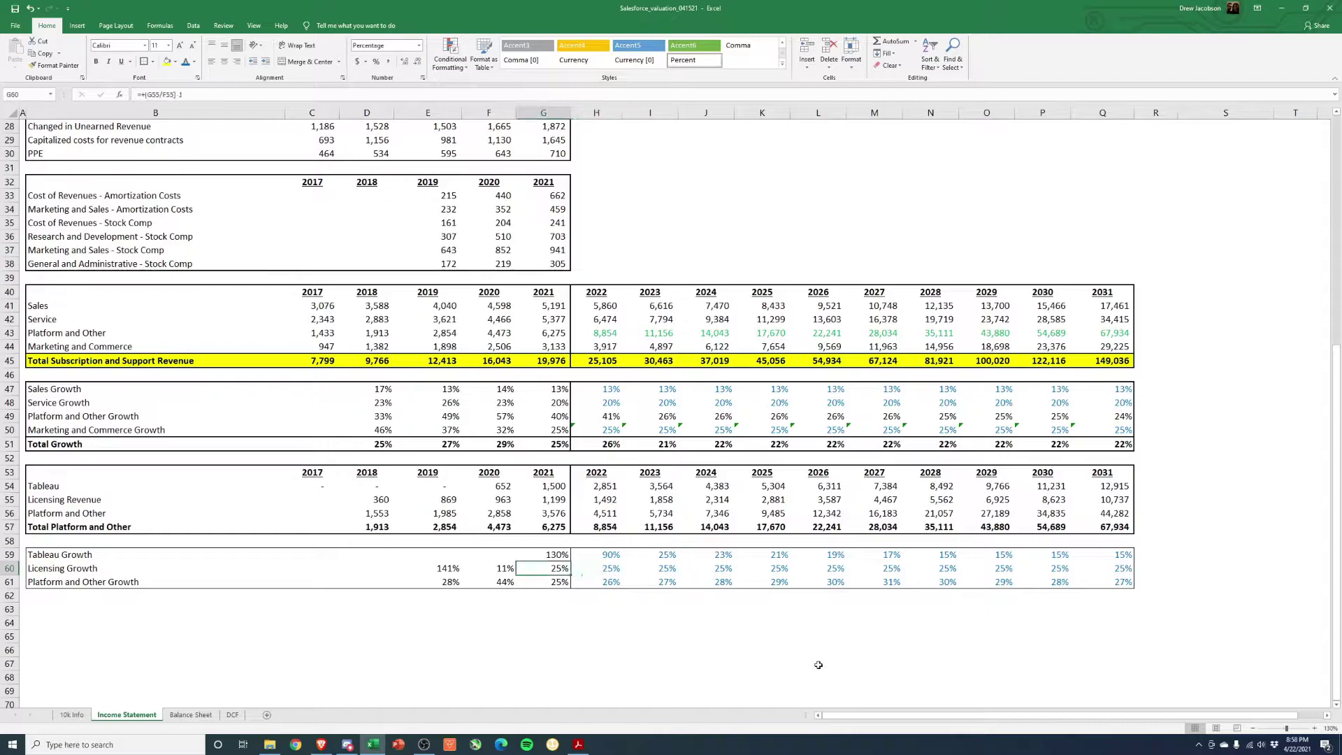
pyautogui.hotkey('shift', 'Left')
pyautogui.hotkey('shift', 'Left')
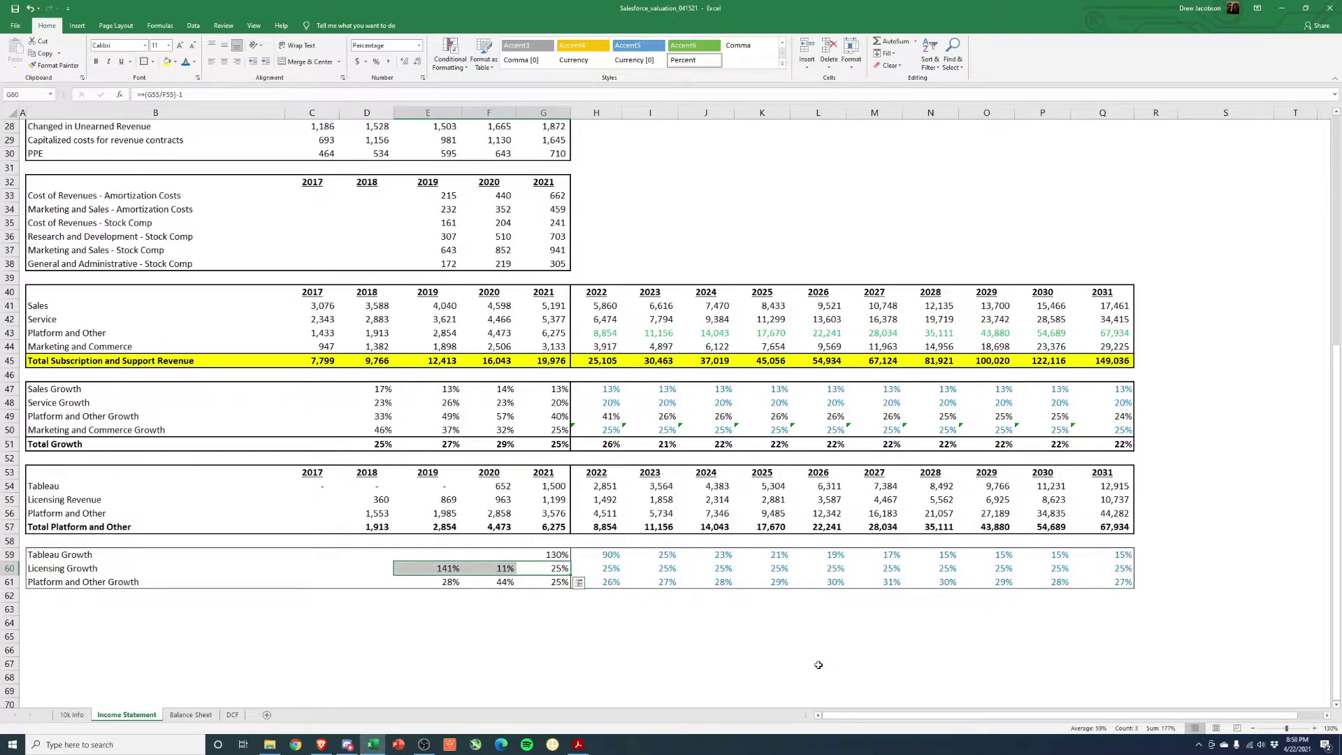
pyautogui.hotkey('shift', 'Right')
pyautogui.hotkey('shift', 'Right')
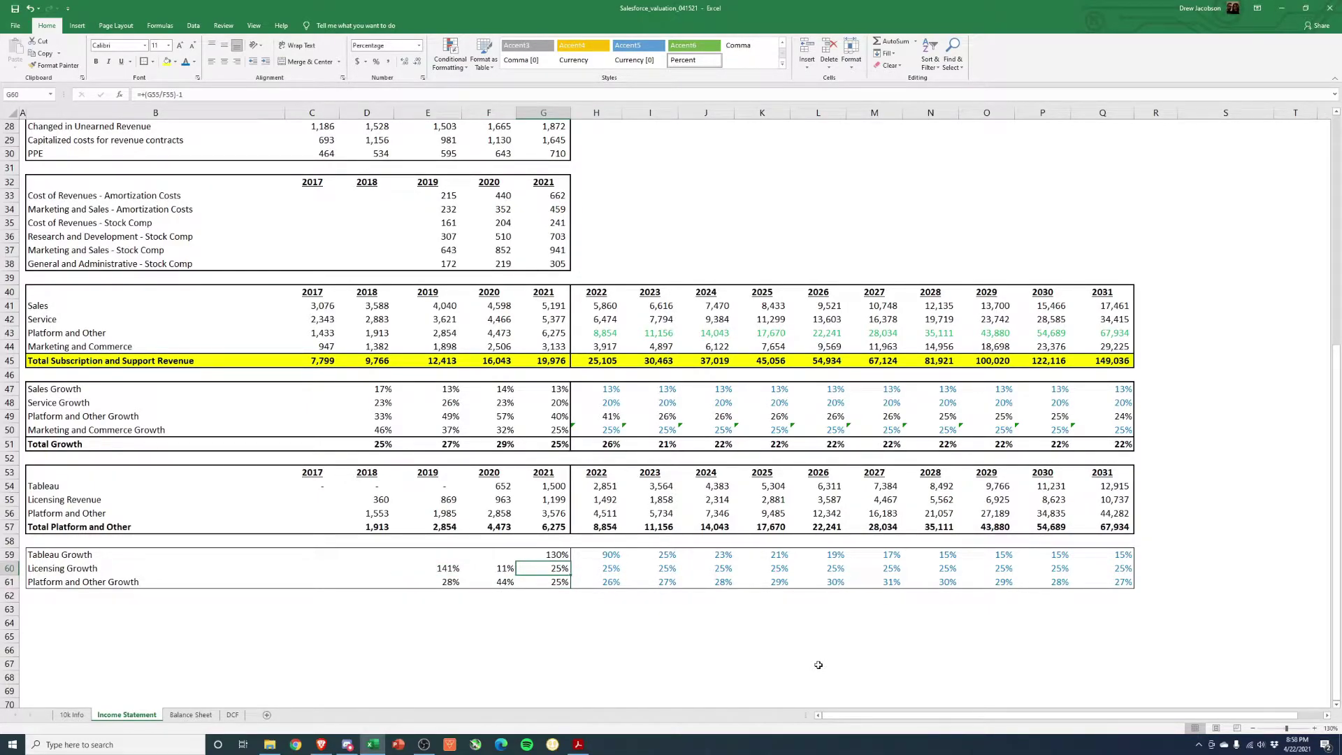
pyautogui.press('Up')
pyautogui.press('Up')
pyautogui.press('Up')
pyautogui.press('Up')
pyautogui.press('Up')
pyautogui.press('Left')
pyautogui.press('Left')
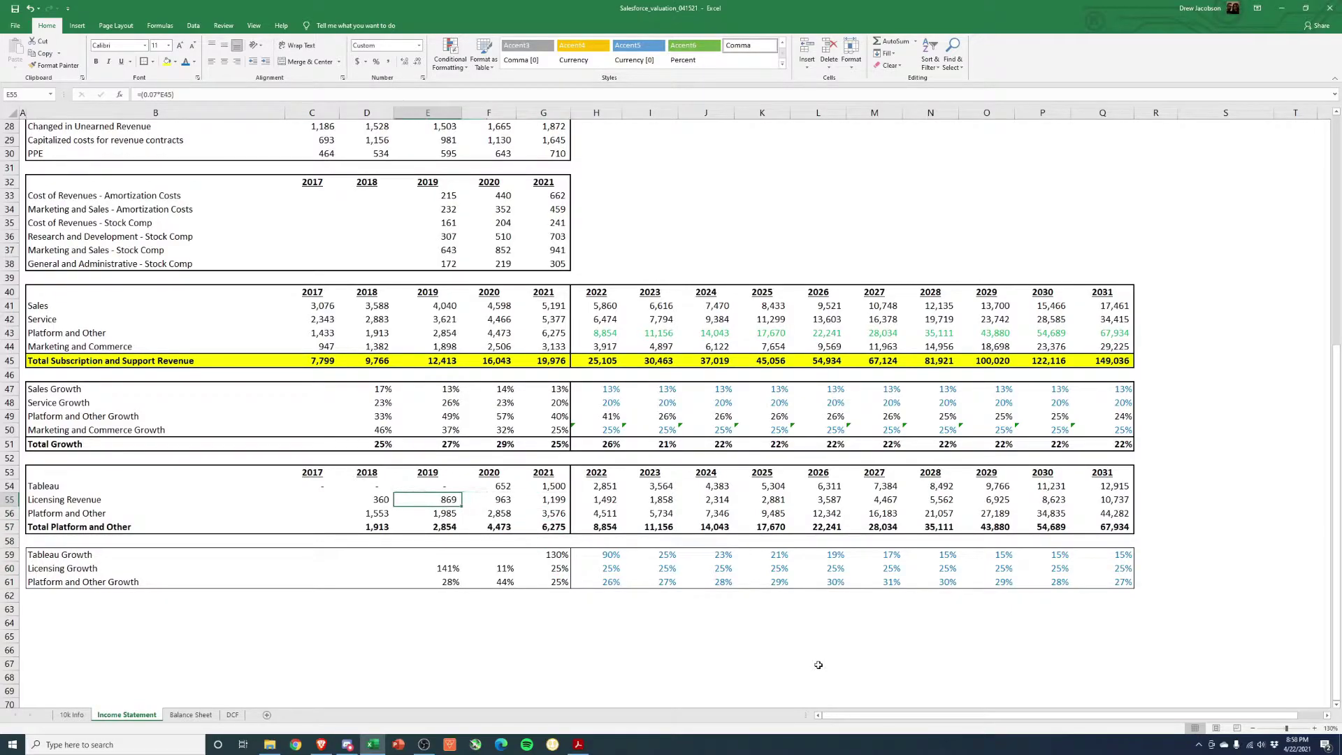
pyautogui.press('Right')
pyautogui.press('Right')
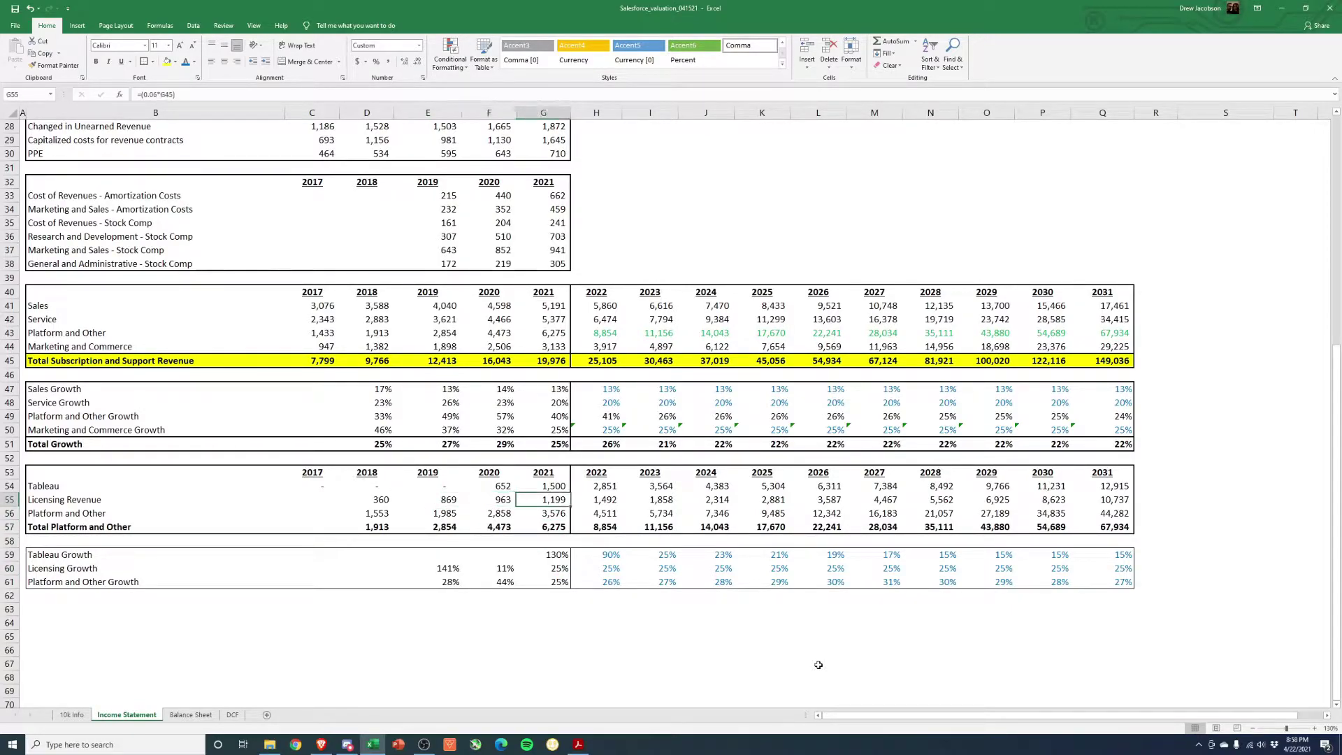
# Copy the one-point step-down Licensing Growth formula across 2023–2030
pyautogui.press('Right')
# Set 2022 Licensing Growth to one point below 2021 with =+G60-.01, giving 24%
pyautogui.press('Down')
pyautogui.press('Down')
pyautogui.press('Down')
pyautogui.press('Down')
pyautogui.press('Down')
pyautogui.write('+')
pyautogui.press('Left')
pyautogui.write('-.01')
pyautogui.press('Return')
pyautogui.press('Up')
pyautogui.hotkey('ctrl', 'c')
pyautogui.press('Right')
pyautogui.hotkey('shift', 'Right')
pyautogui.hotkey('shift', 'Right')
pyautogui.hotkey('shift', 'Right')
pyautogui.hotkey('shift', 'Right')
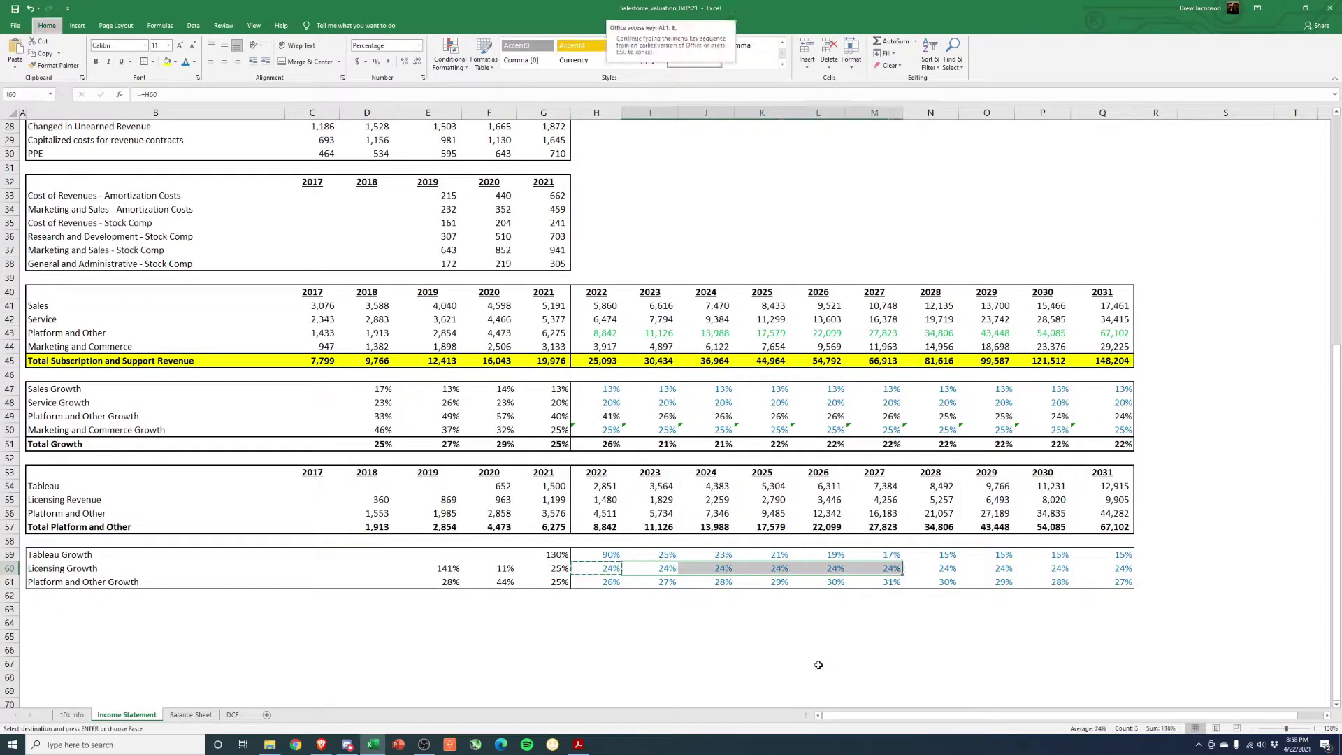
pyautogui.press('Return')
pyautogui.press('Right')
pyautogui.press('Right')
pyautogui.press('Right')
pyautogui.press('Right')
pyautogui.hotkey('ctrl', 'c')
pyautogui.press('Right')
pyautogui.hotkey('shift', 'Right')
pyautogui.hotkey('shift', 'Right')
pyautogui.hotkey('alt', 'e')
pyautogui.press('s')
pyautogui.press('Return')
pyautogui.press('Right')
pyautogui.press('Right')
pyautogui.press('Right')
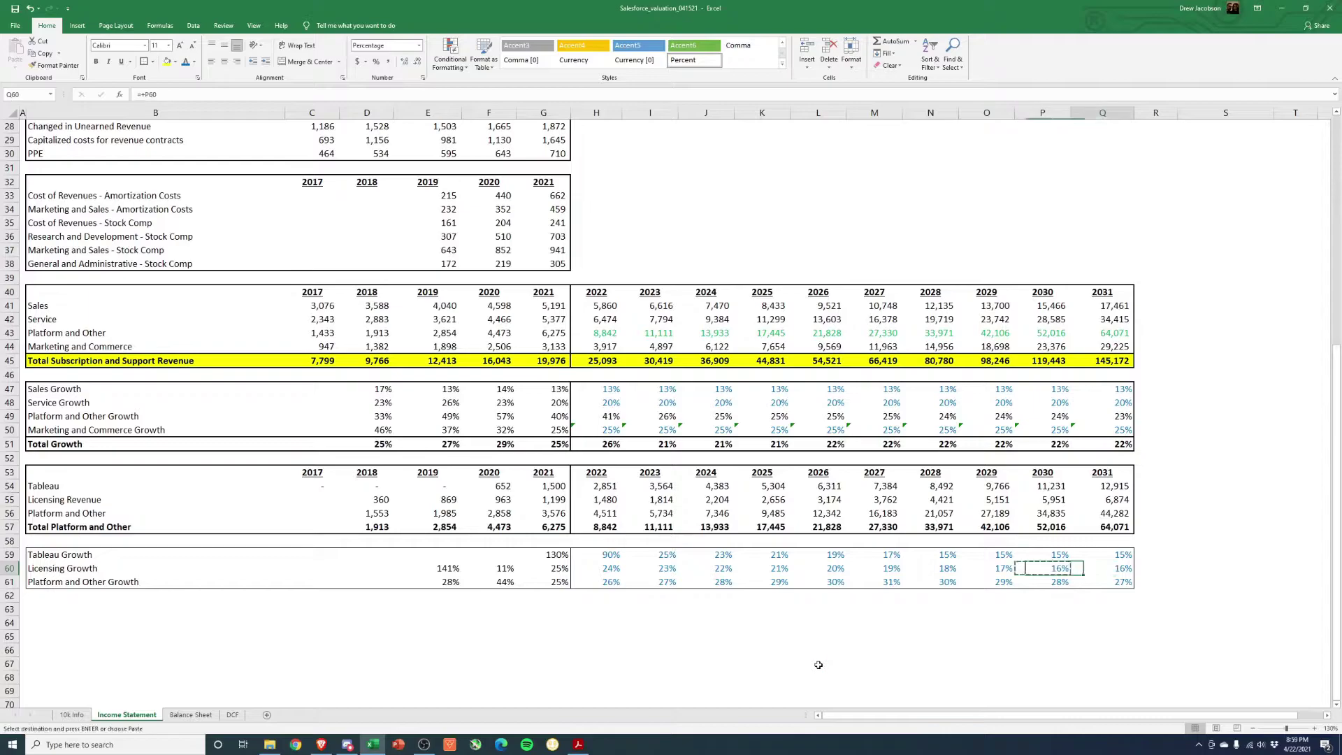
pyautogui.hotkey('alt', 'e')
# Finish the 2031 Licensing Growth paste and set 2022 Platform and Other Growth to 2021's 25%
pyautogui.press('s')
pyautogui.press('Return')
pyautogui.press('Down')
pyautogui.press('Left')
pyautogui.hotkey('ctrl', 'Left')
pyautogui.press('Right')
pyautogui.press('Right')
pyautogui.press('Right')
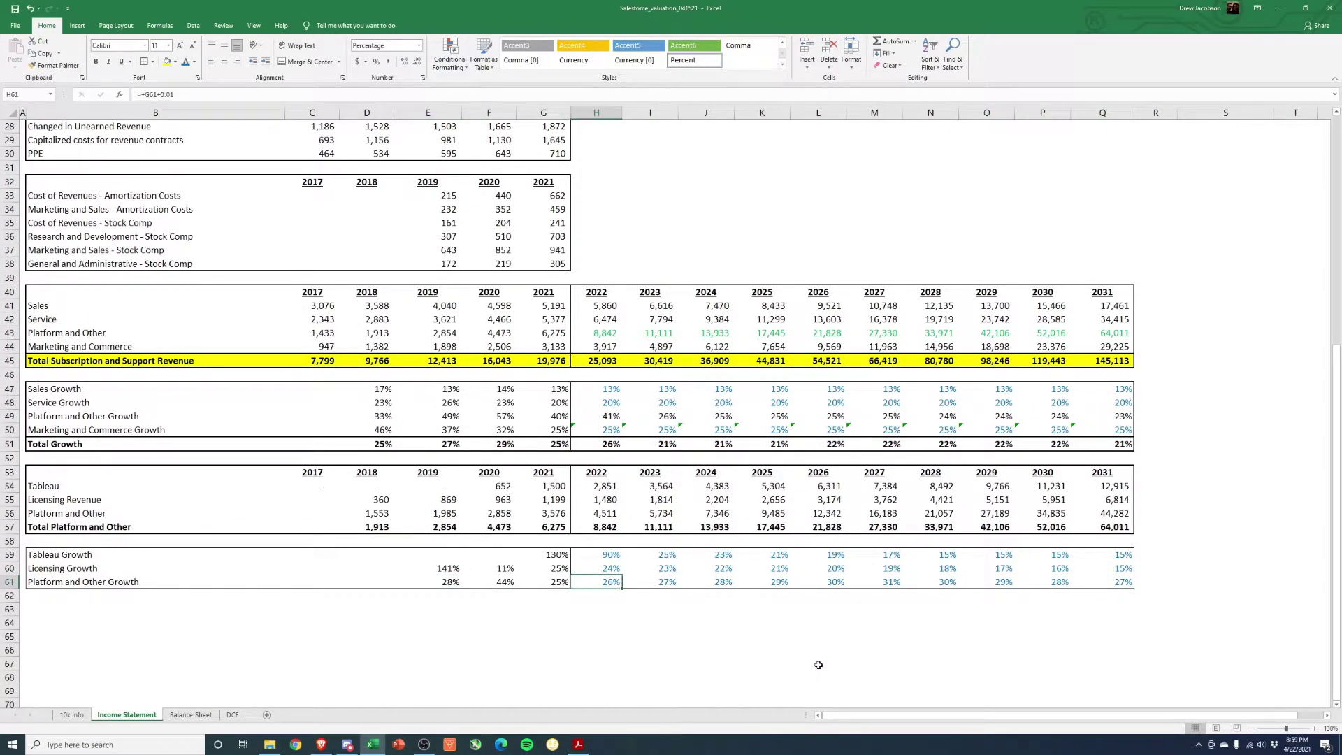
pyautogui.write('+')
pyautogui.press('Left')
pyautogui.press('Tab')
# Drop Platform and Other Growth one point yearly to 16% in 2031, giving a 42,978 total
pyautogui.write('+')
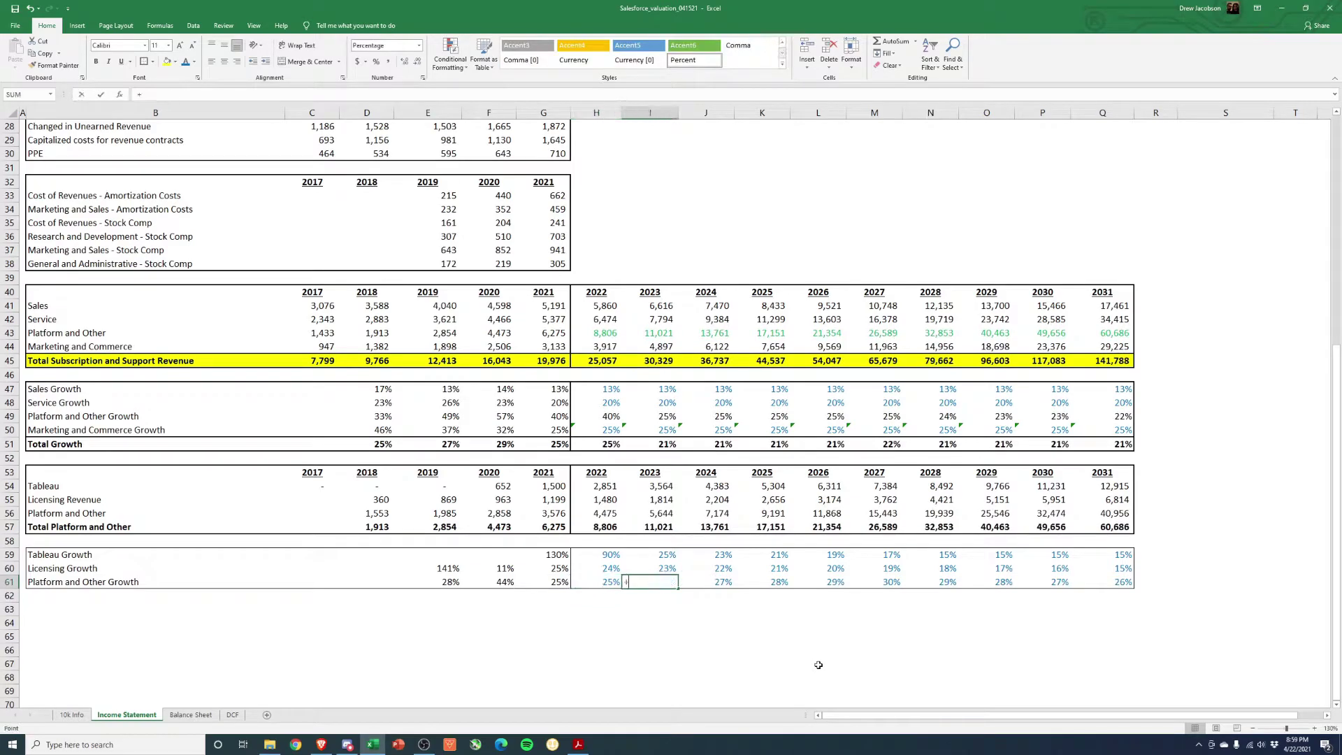
pyautogui.press('Left')
pyautogui.hotkey('ctrl', 'Return')
pyautogui.hotkey('ctrl', 'c')
pyautogui.press('Right')
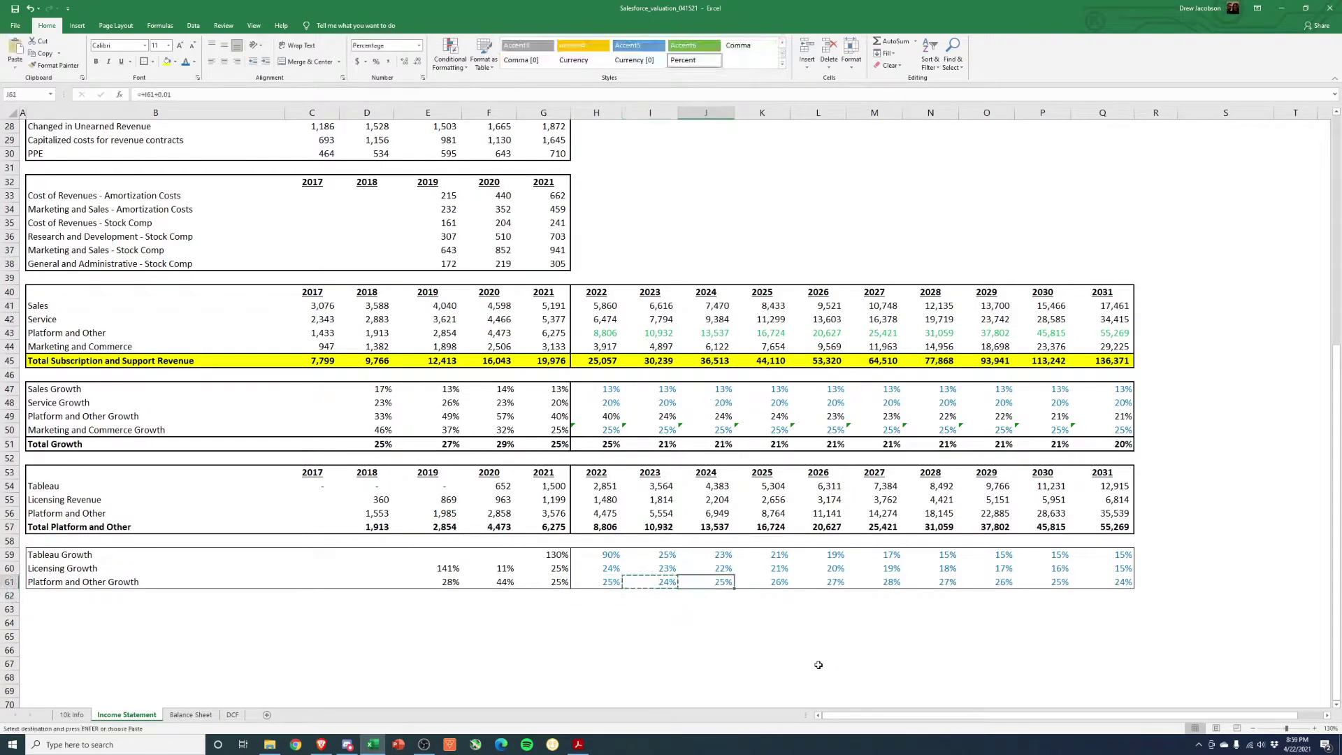
pyautogui.hotkey('shift', 'Right')
pyautogui.hotkey('shift', 'Right')
pyautogui.hotkey('shift', 'Right')
pyautogui.hotkey('shift', 'Right')
pyautogui.hotkey('shift', 'Right')
pyautogui.hotkey('shift', 'Right')
pyautogui.hotkey('shift', 'Right')
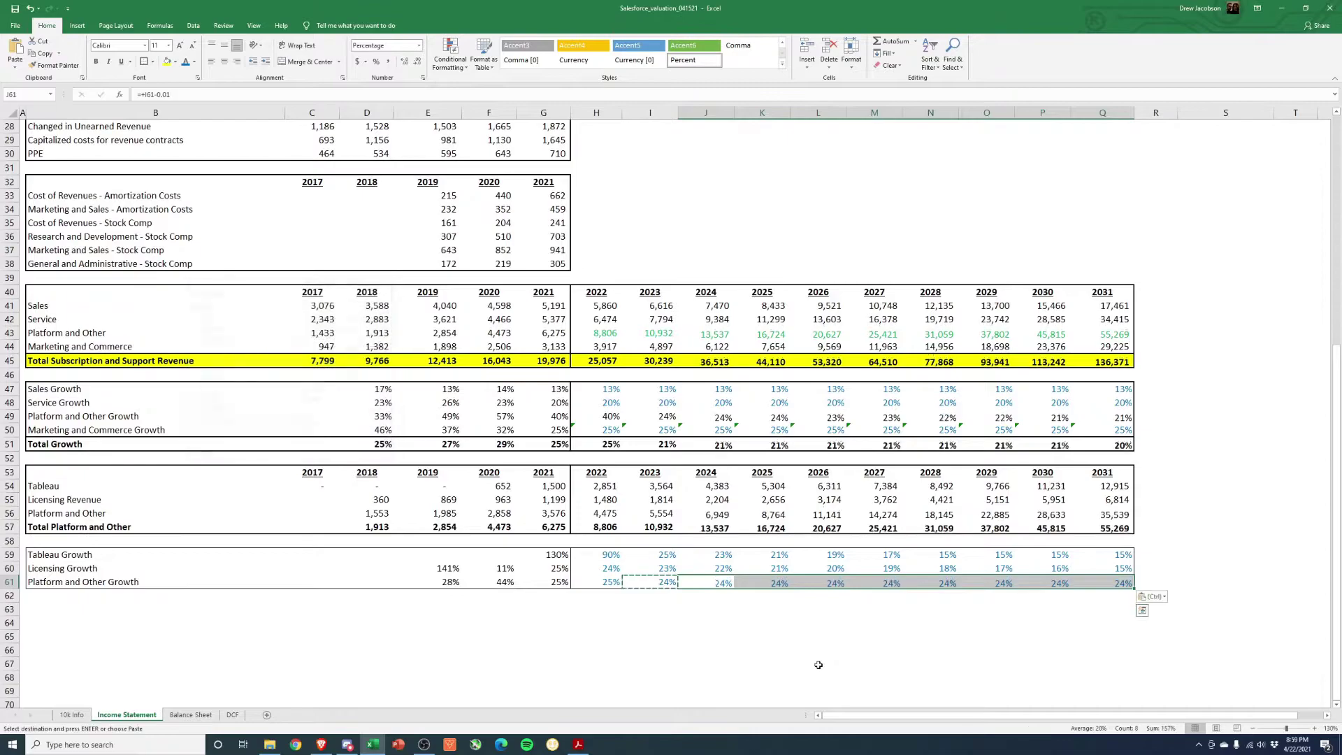
pyautogui.press('Return')
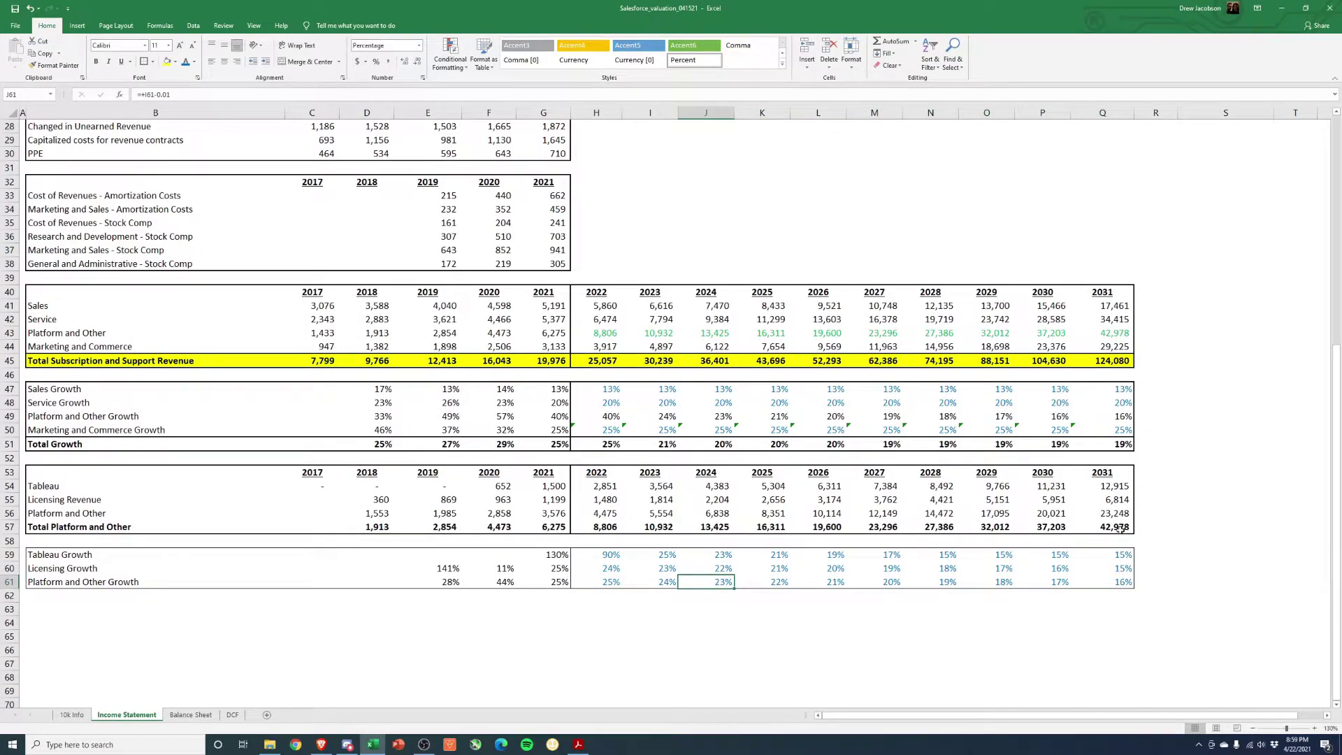
pyautogui.click(1121, 529)
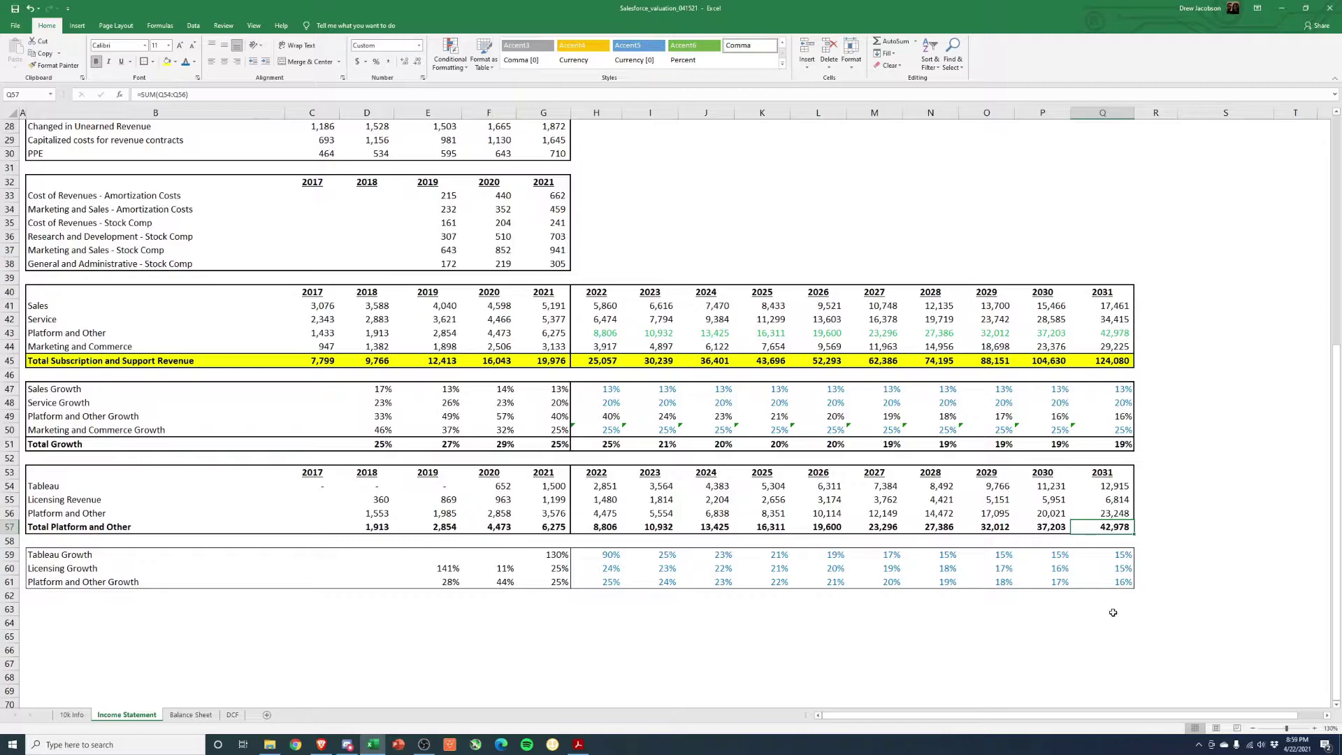
# Review the historical growth formulas and the 2018–2020 Marketing and Commerce Growth values
pyautogui.click(606, 389)
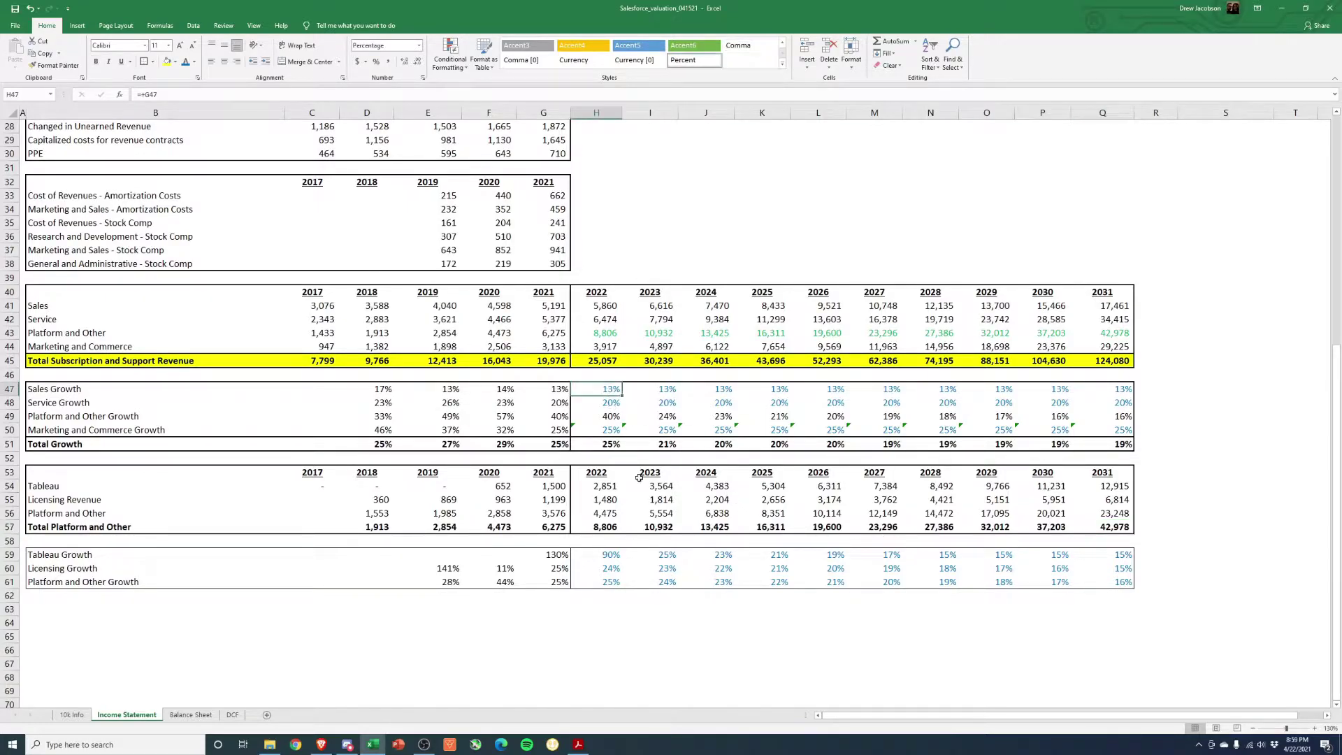
pyautogui.press('Down')
pyautogui.press('Left')
pyautogui.press('Left')
pyautogui.press('Left')
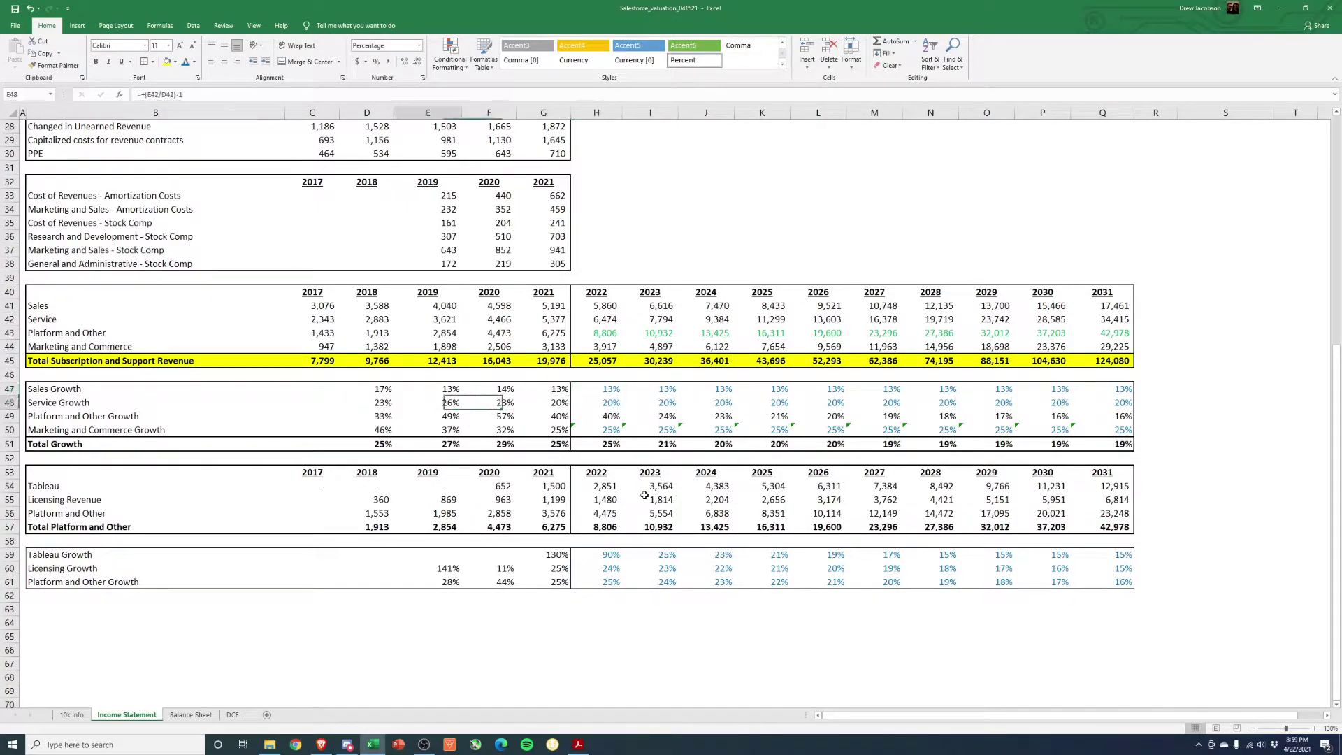
pyautogui.press('Down')
pyautogui.press('Down')
pyautogui.press('Left')
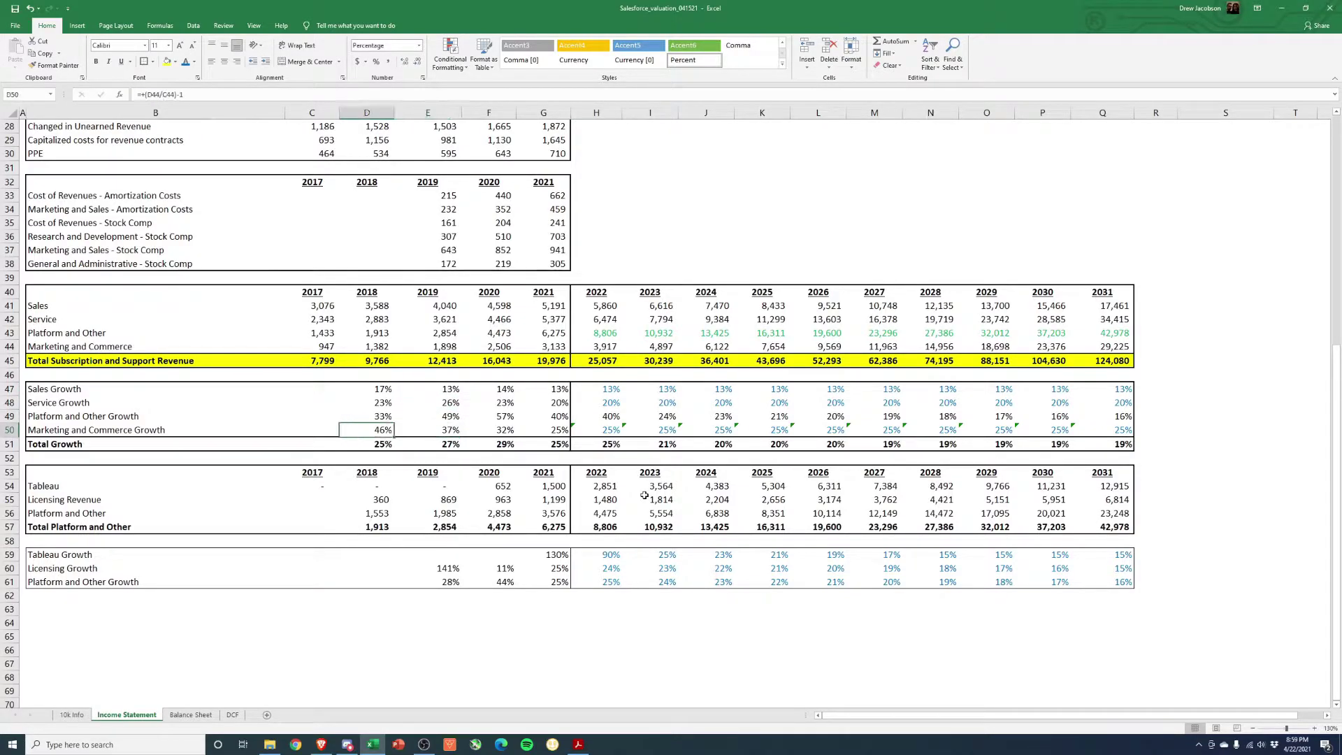
pyautogui.hotkey('shift', 'Right')
pyautogui.hotkey('shift', 'Right')
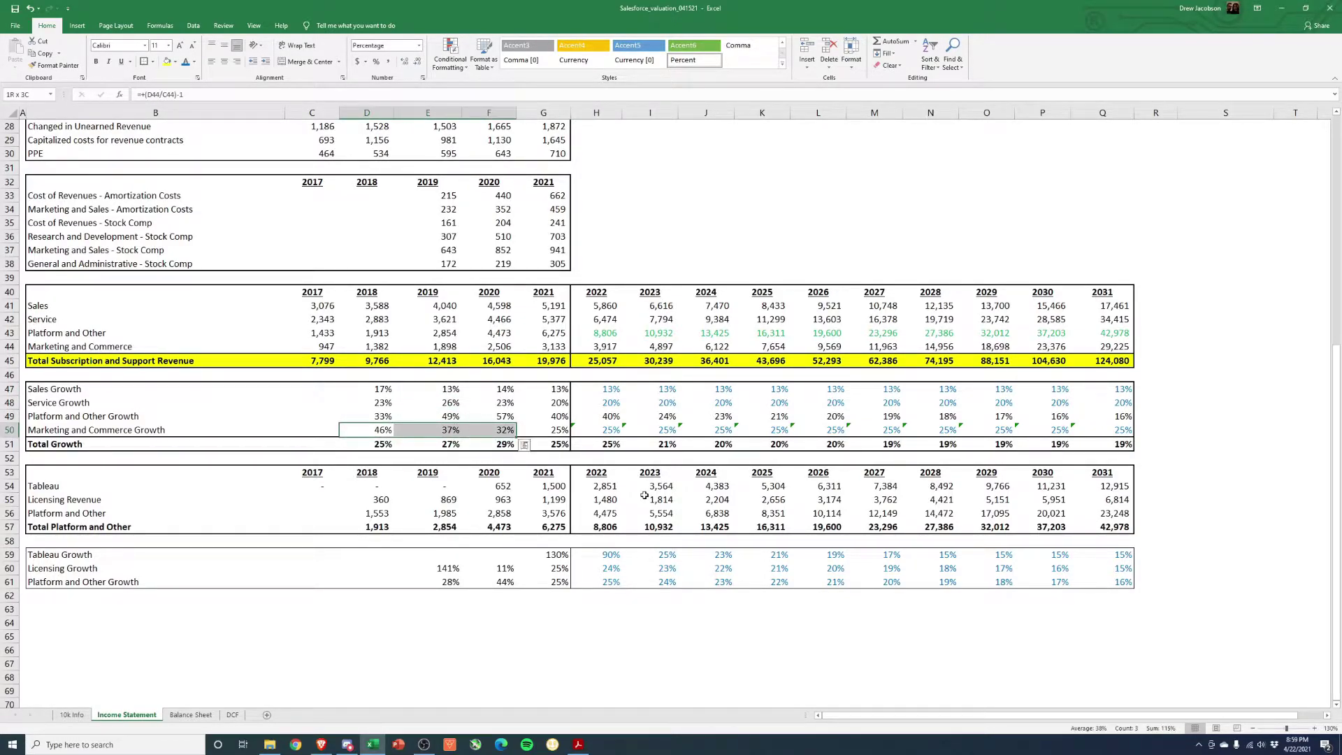
# Copy the tapering formula across I50:Q50 so growth falls to 5% by 2031
pyautogui.hotkey('shift', 'Right')
pyautogui.hotkey('shift', 'Right')
# Enter =+G50-.02 in H50 so 2022 Marketing and Commerce Growth is two points below 2021
pyautogui.press('Right')
pyautogui.press('Right')
pyautogui.press('Right')
pyautogui.press('Right')
pyautogui.write('=+')
pyautogui.press('Left')
pyautogui.write('+')
pyautogui.press('Left')
pyautogui.write('-.02')
pyautogui.press('Return')
pyautogui.press('Up')
pyautogui.hotkey('ctrl', 'c')
pyautogui.press('Right')
pyautogui.hotkey('shift', 'Right')
pyautogui.hotkey('shift', 'Right')
pyautogui.hotkey('shift', 'Right')
pyautogui.hotkey('shift', 'Right')
pyautogui.hotkey('shift', 'Right')
pyautogui.hotkey('shift', 'Right')
pyautogui.hotkey('shift', 'Right')
pyautogui.hotkey('shift', 'Right')
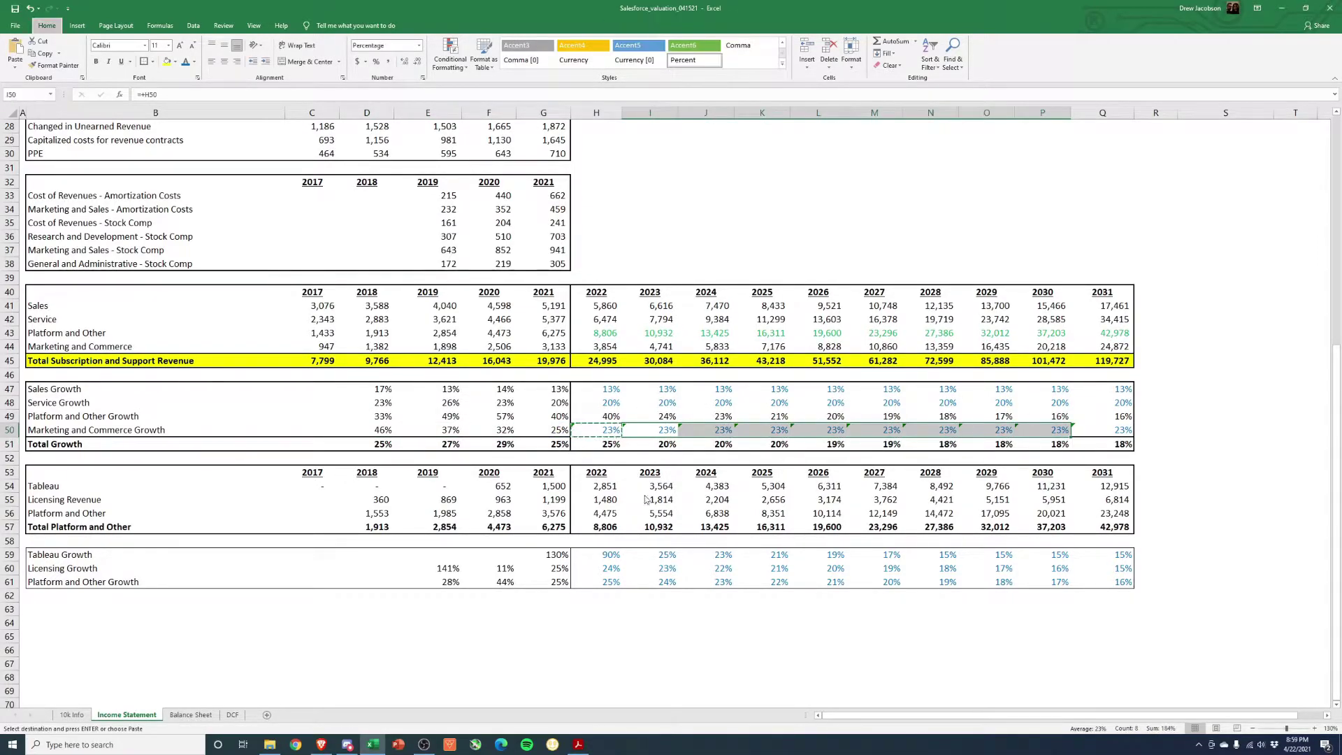
pyautogui.press('Return')
pyautogui.press('Right')
pyautogui.press('Right')
pyautogui.press('Right')
pyautogui.press('Right')
pyautogui.press('Right')
pyautogui.press('Right')
pyautogui.press('Right')
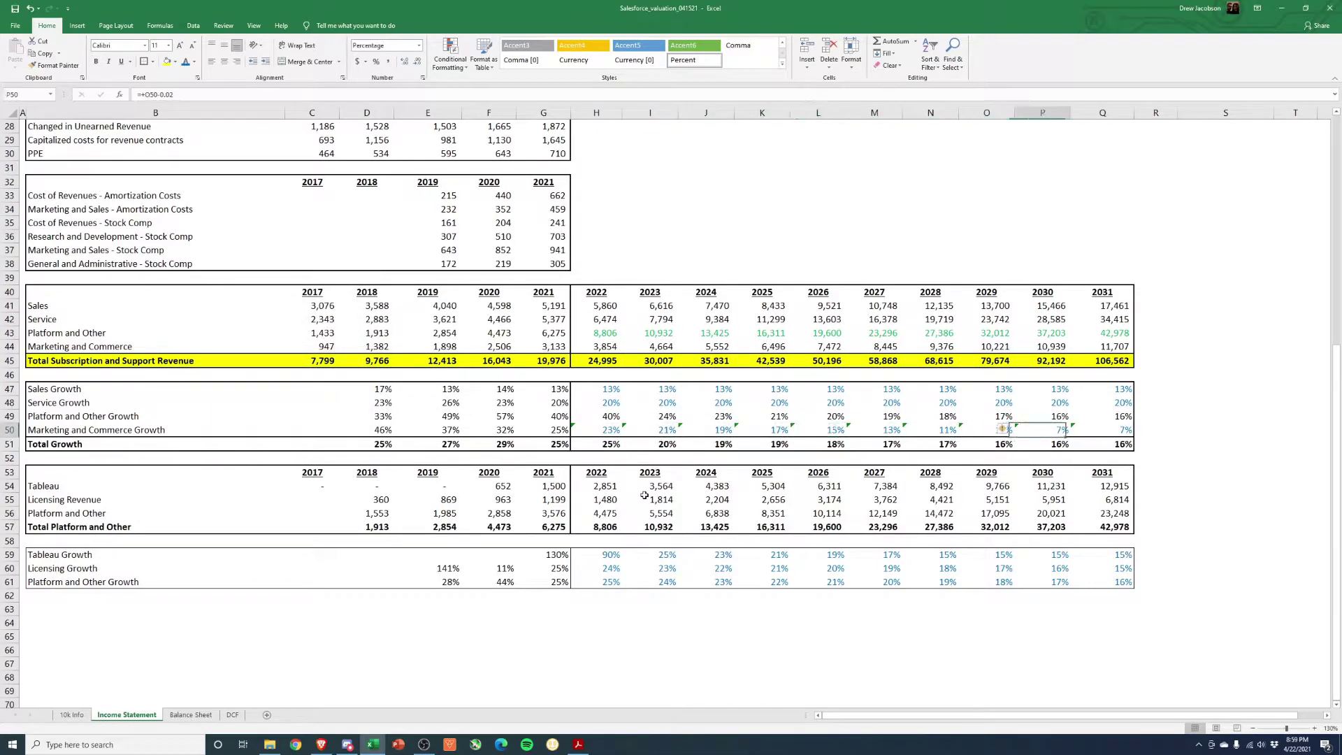
pyautogui.hotkey('ctrl', 'c')
pyautogui.press('Right')
pyautogui.press('Return')
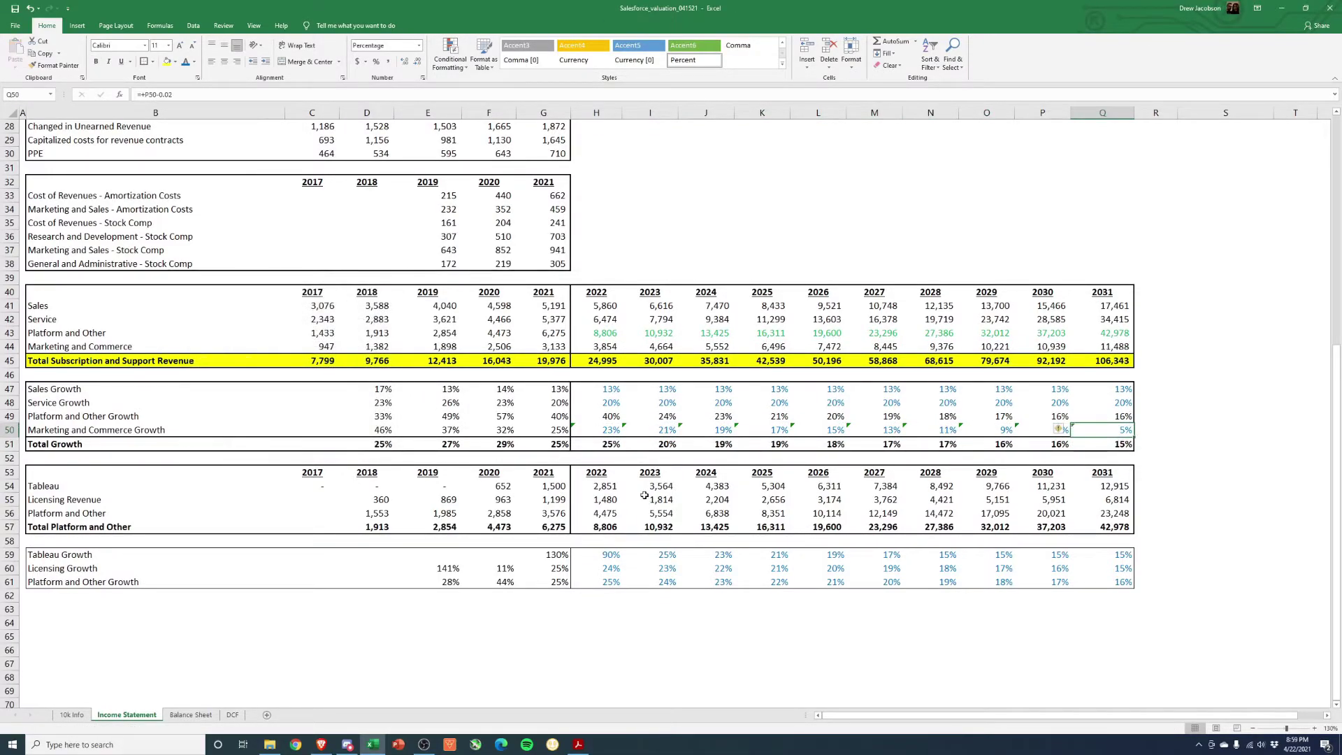
pyautogui.hotkey('shift', 'Left')
pyautogui.hotkey('shift', 'Left')
pyautogui.hotkey('shift', 'Left')
pyautogui.hotkey('shift', 'Left')
pyautogui.hotkey('shift', 'Left')
pyautogui.hotkey('shift', 'Left')
pyautogui.hotkey('shift', 'Left')
pyautogui.hotkey('shift', 'Left')
pyautogui.hotkey('shift', 'Left')
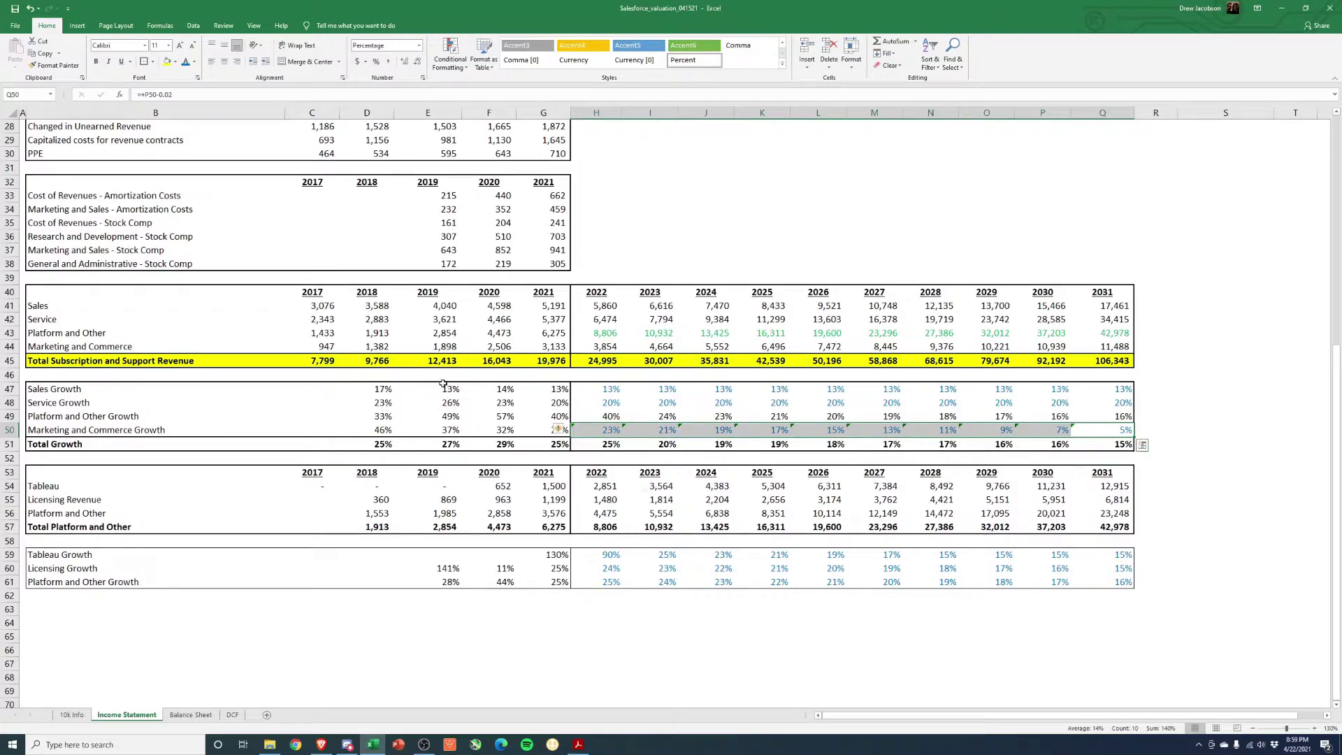
# Select the 2022–2031 Marketing and Commerce Growth values and ignore the inconsistent-formula error
pyautogui.click(559, 431)
pyautogui.moveTo(585, 431); pyautogui.dragTo(1111, 431)
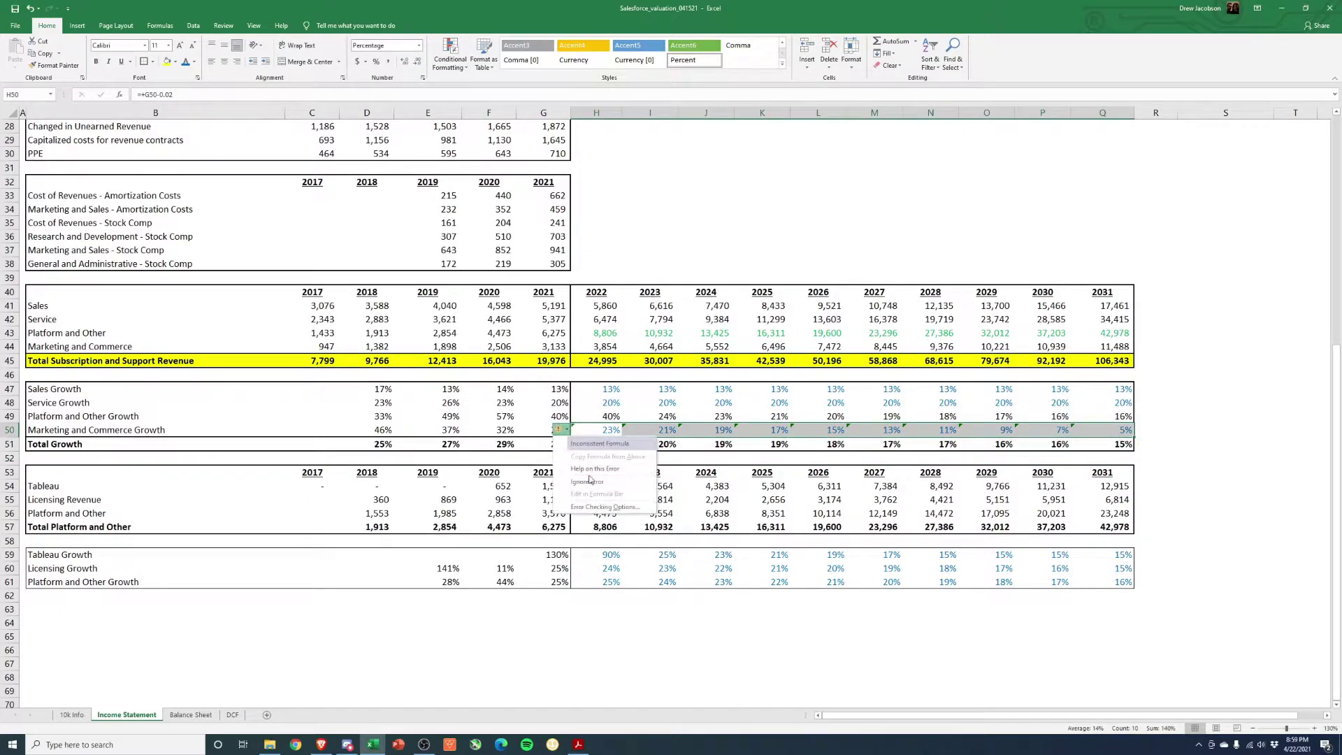
pyautogui.click(602, 447)
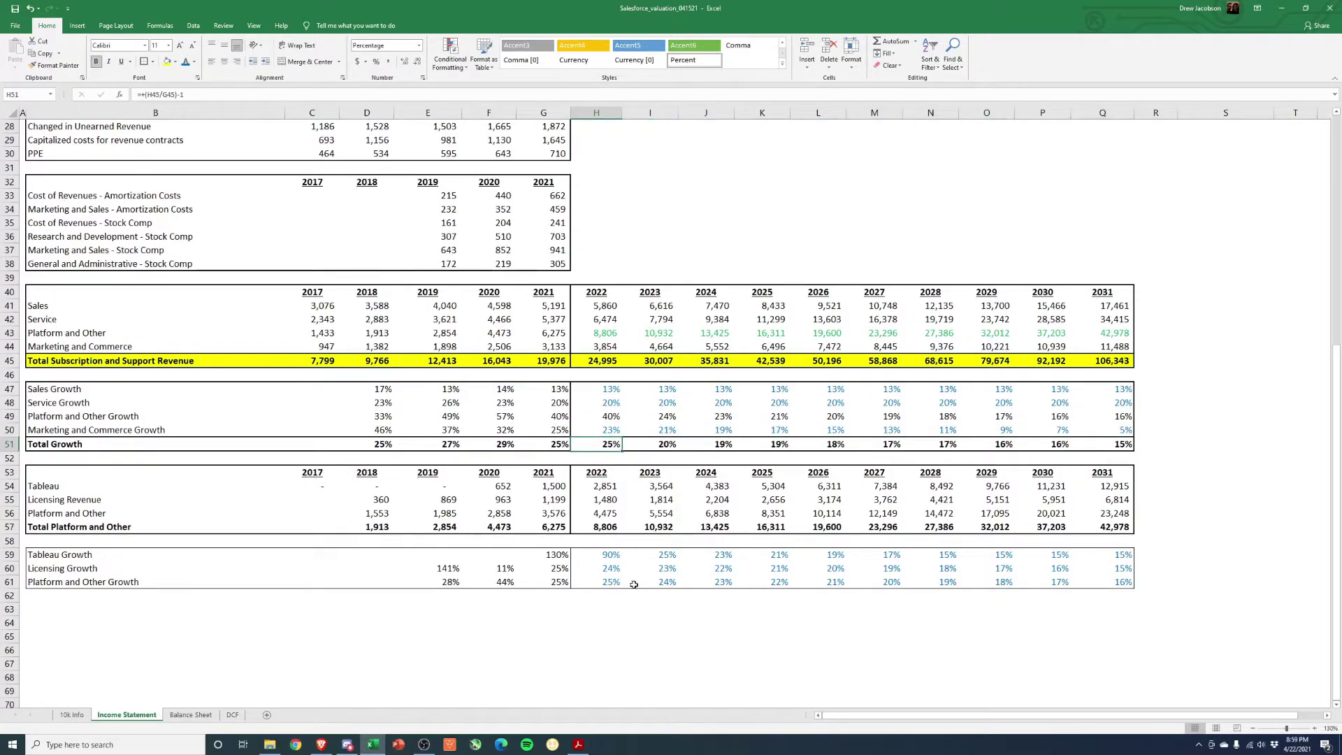
pyautogui.press('Left')
pyautogui.press('Left')
pyautogui.press('Left')
pyautogui.press('Left')
pyautogui.press('Right')
pyautogui.press('Right')
pyautogui.press('Right')
pyautogui.press('Right')
pyautogui.press('Right')
pyautogui.press('Right')
pyautogui.press('Right')
pyautogui.press('Right')
pyautogui.press('Right')
pyautogui.press('Right')
pyautogui.press('Right')
pyautogui.press('Right')
pyautogui.press('Right')
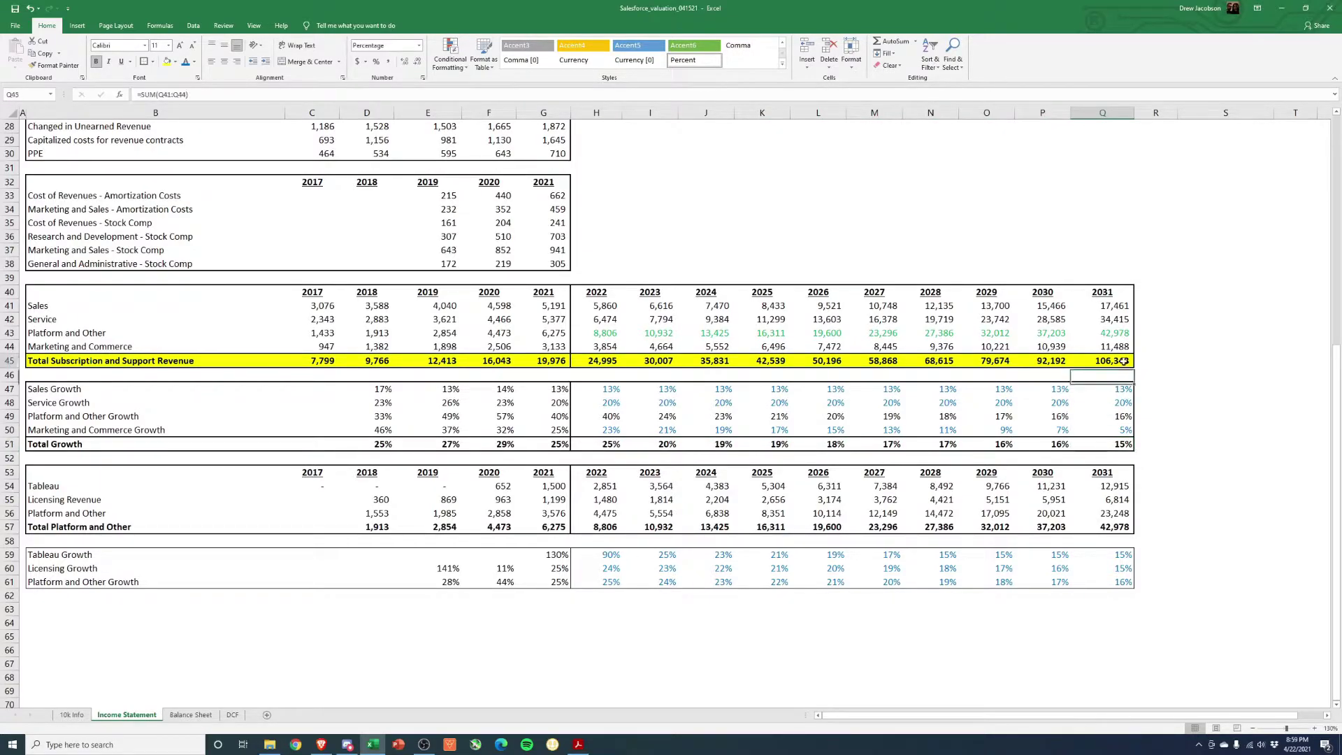
# Switch to the DCF sheet and select the Equity Value cell AA13 showing $142,364
pyautogui.click(232, 714)
pyautogui.press('Left')
pyautogui.press('Down')
pyautogui.press('Down')
pyautogui.press('Down')
pyautogui.press('Down')
pyautogui.press('Down')
pyautogui.press('Down')
pyautogui.press('Down')
pyautogui.press('Down')
pyautogui.press('Down')
pyautogui.press('Down')
pyautogui.press('Down')
pyautogui.press('Down')
pyautogui.press('Down')
pyautogui.press('Down')
pyautogui.press('Down')
pyautogui.press('Down')
pyautogui.press('Down')
pyautogui.press('Down')
pyautogui.press('Down')
pyautogui.press('Down')
pyautogui.click(964, 239)
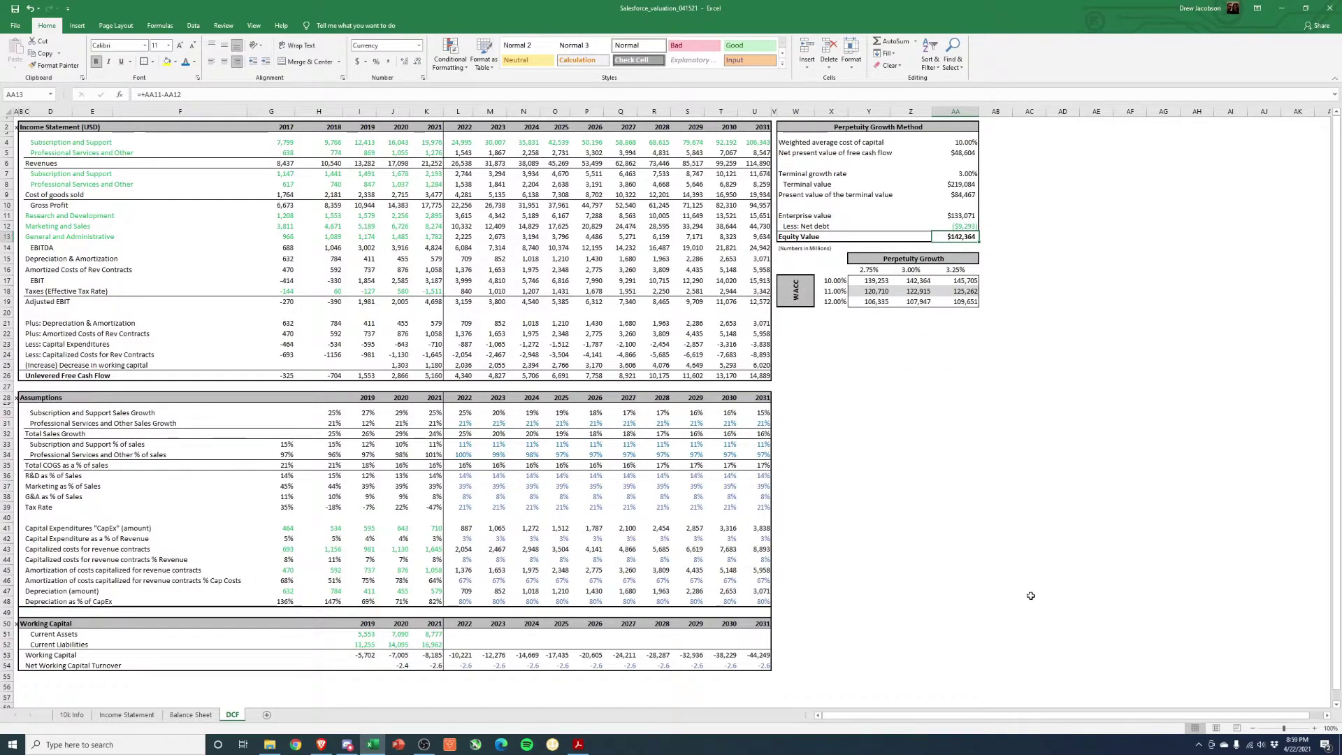
pyautogui.click(321, 745)
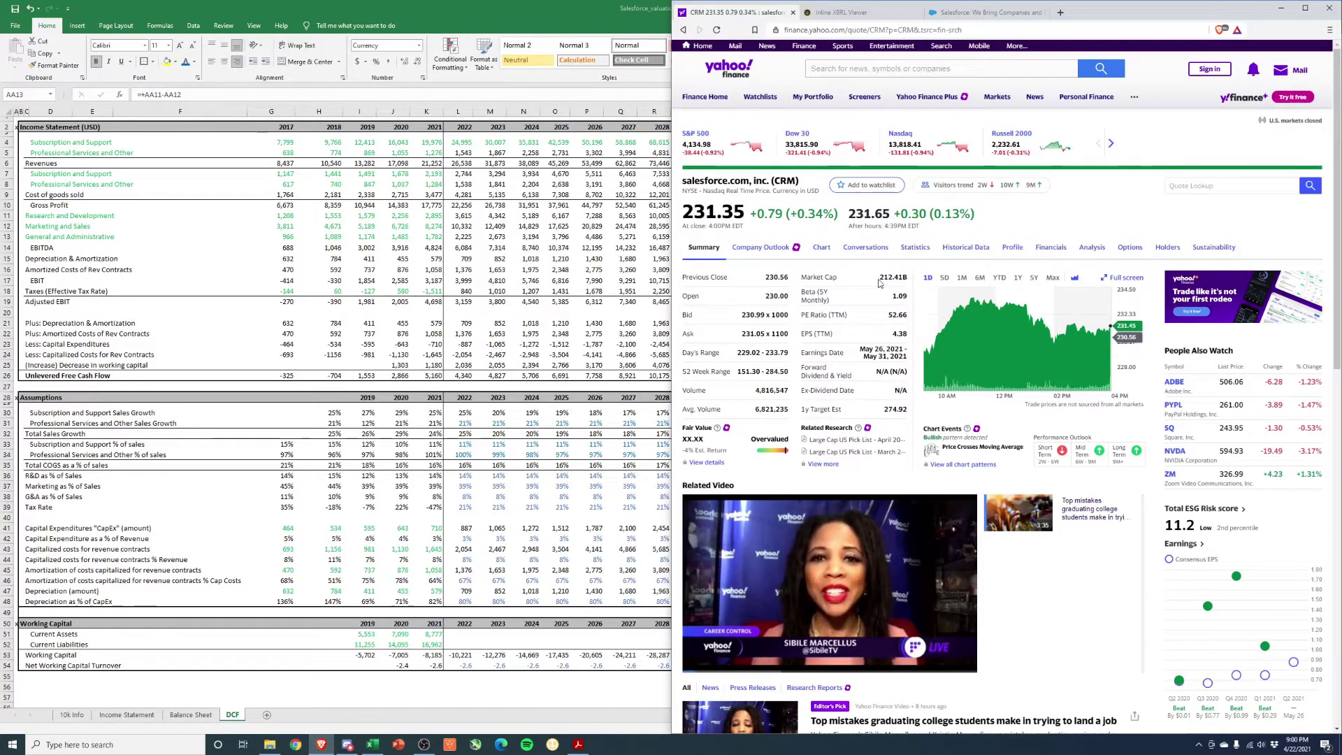
pyautogui.moveTo(879, 277); pyautogui.dragTo(903, 277)
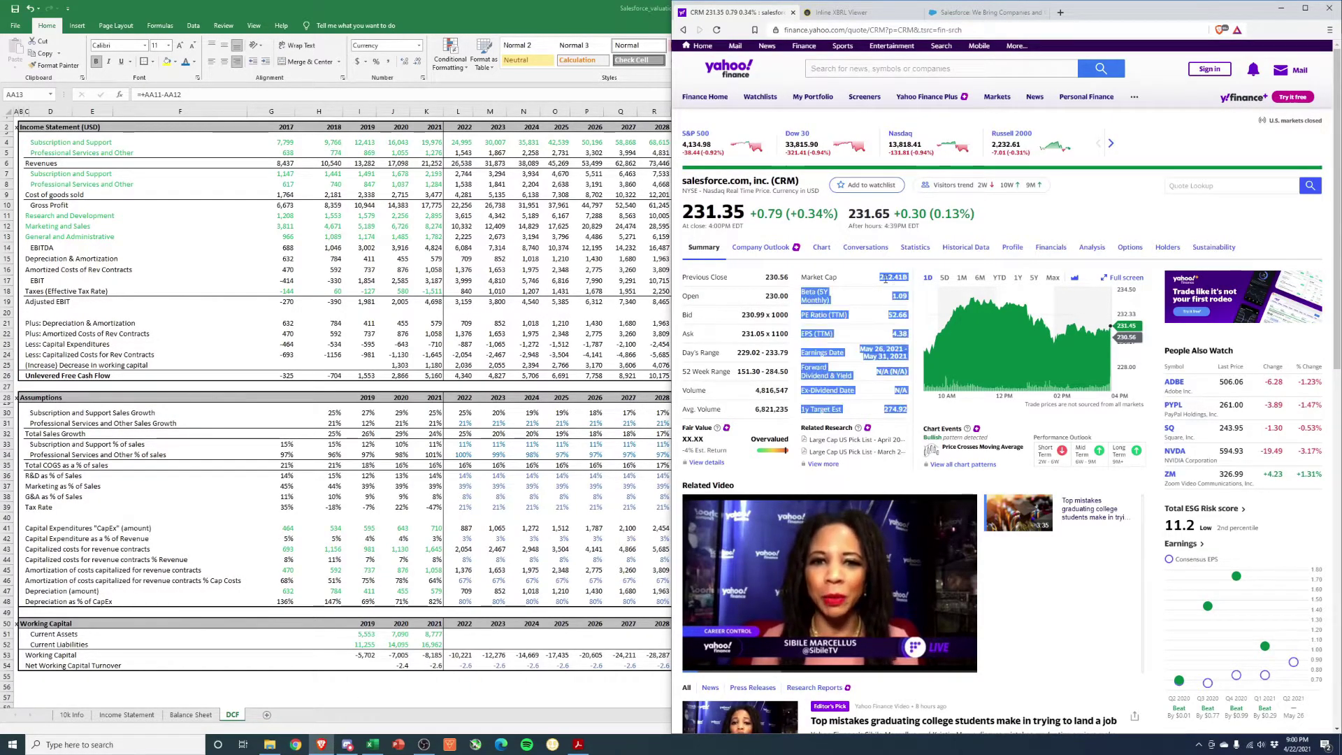
pyautogui.hotkey('alt', 'Tab')
pyautogui.click(956, 411)
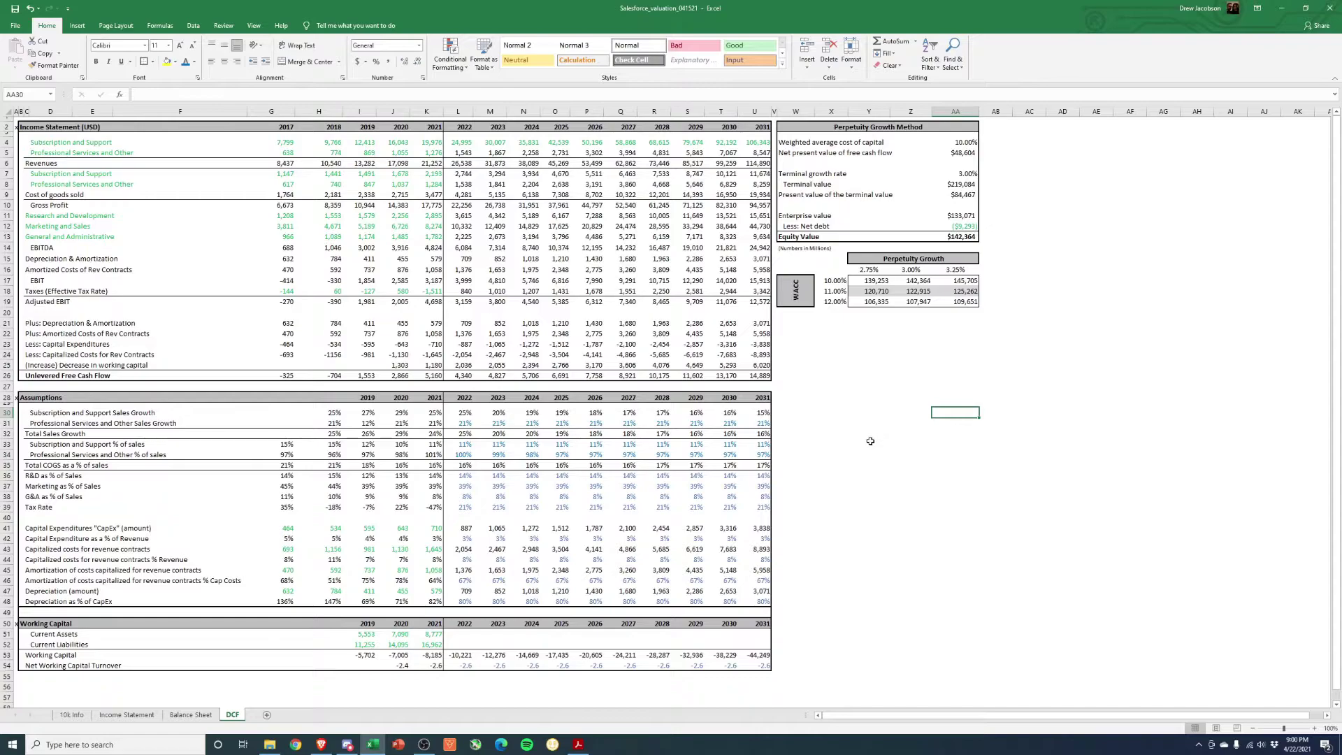
pyautogui.click(127, 715)
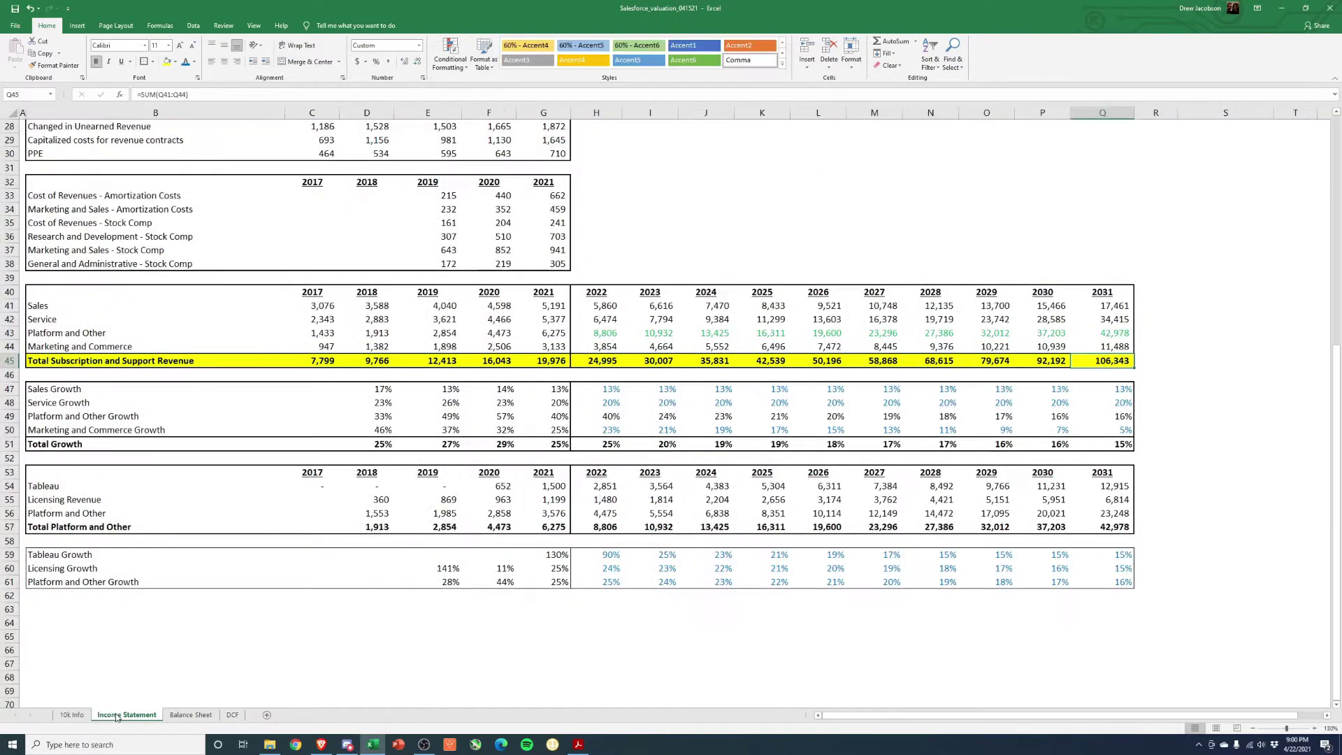
pyautogui.click(452, 658)
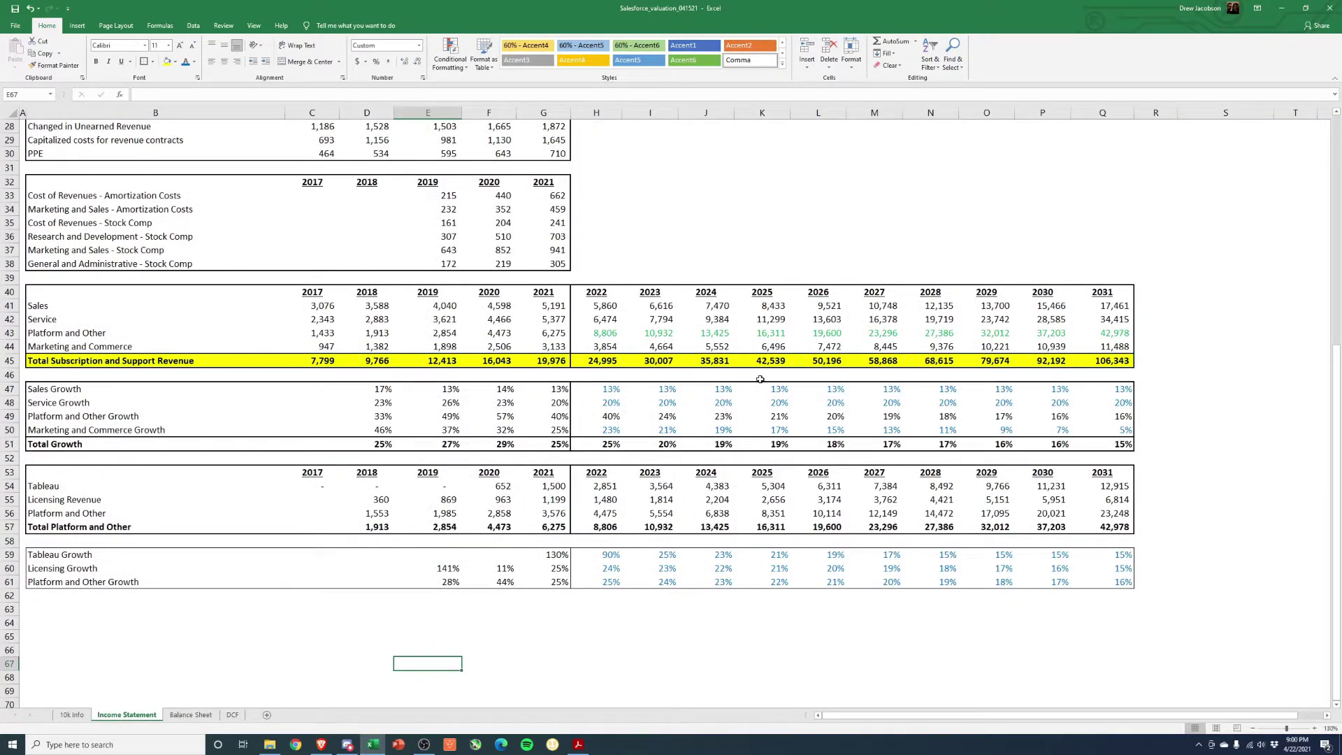
pyautogui.moveTo(609, 361); pyautogui.dragTo(1164, 362)
pyautogui.click(1156, 458)
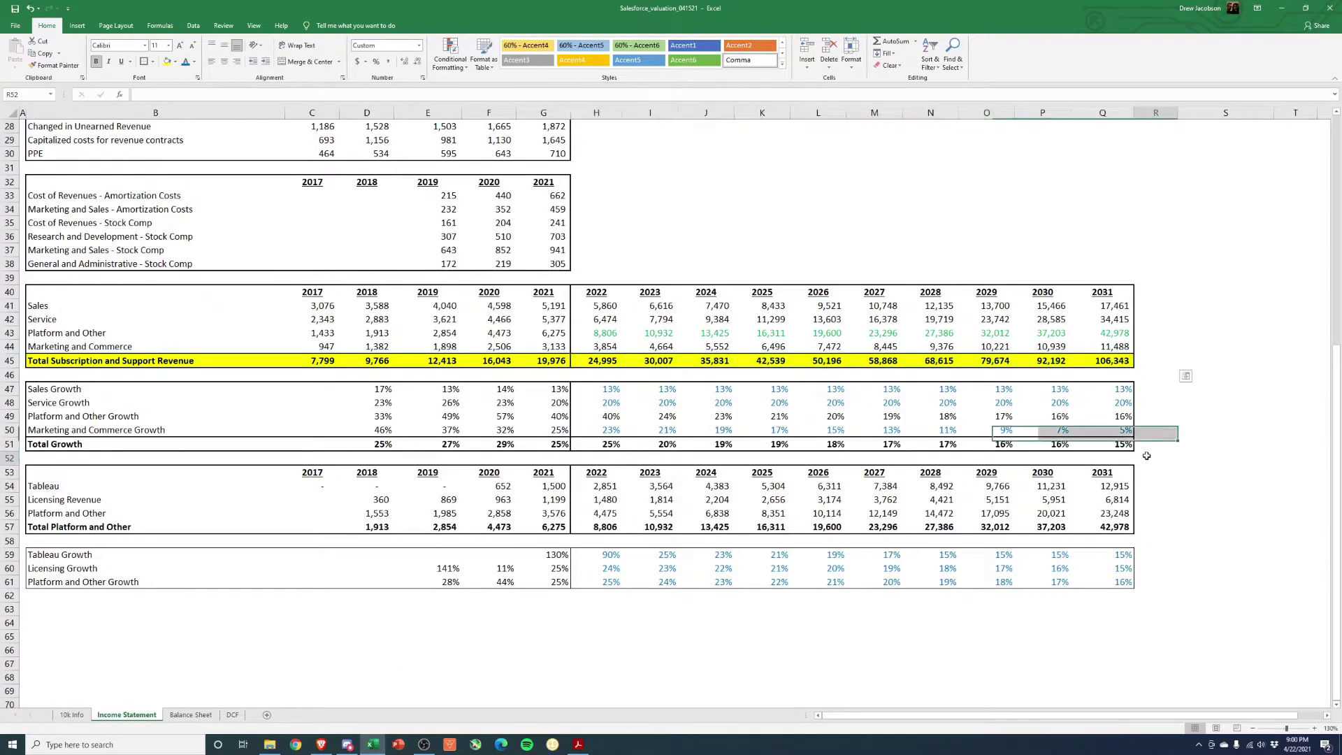
pyautogui.moveTo(619, 444); pyautogui.dragTo(1119, 445)
pyautogui.click(231, 715)
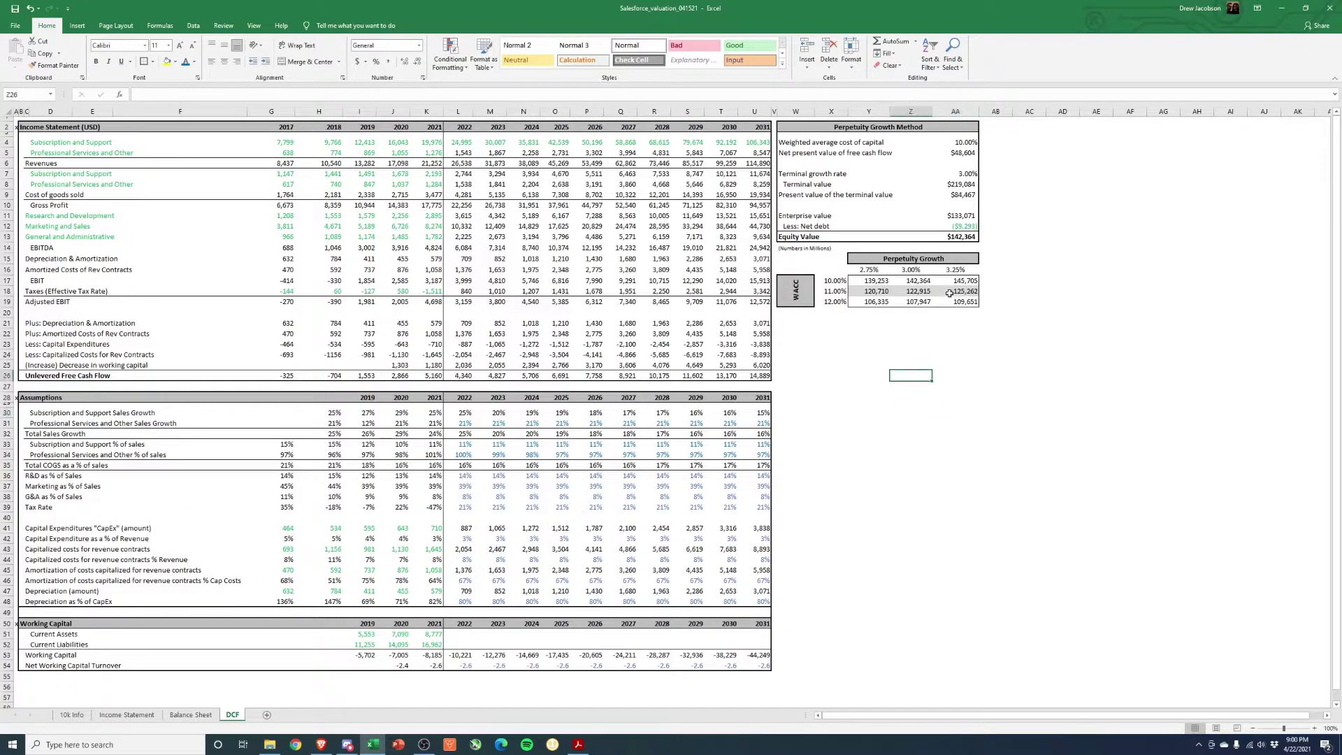
pyautogui.click(960, 237)
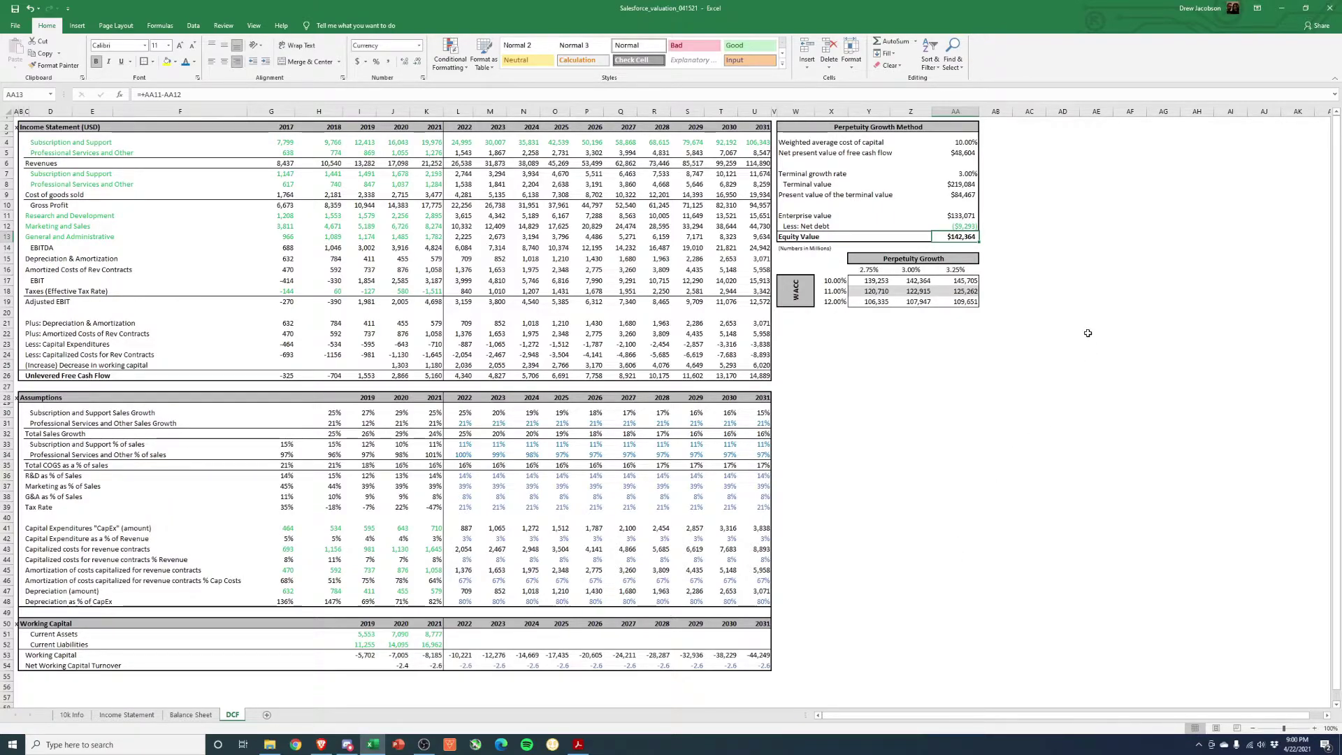
pyautogui.click(981, 374)
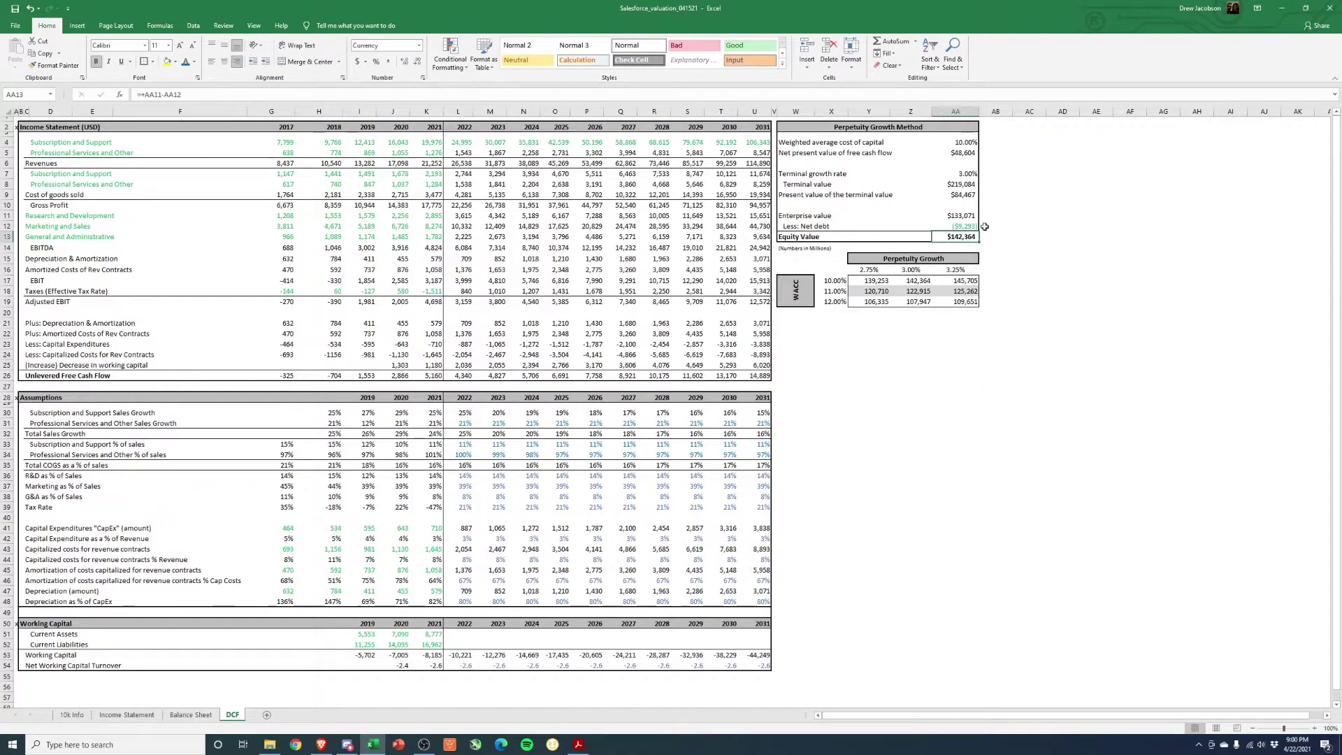
pyautogui.moveTo(1029, 237); pyautogui.dragTo(1029, 248)
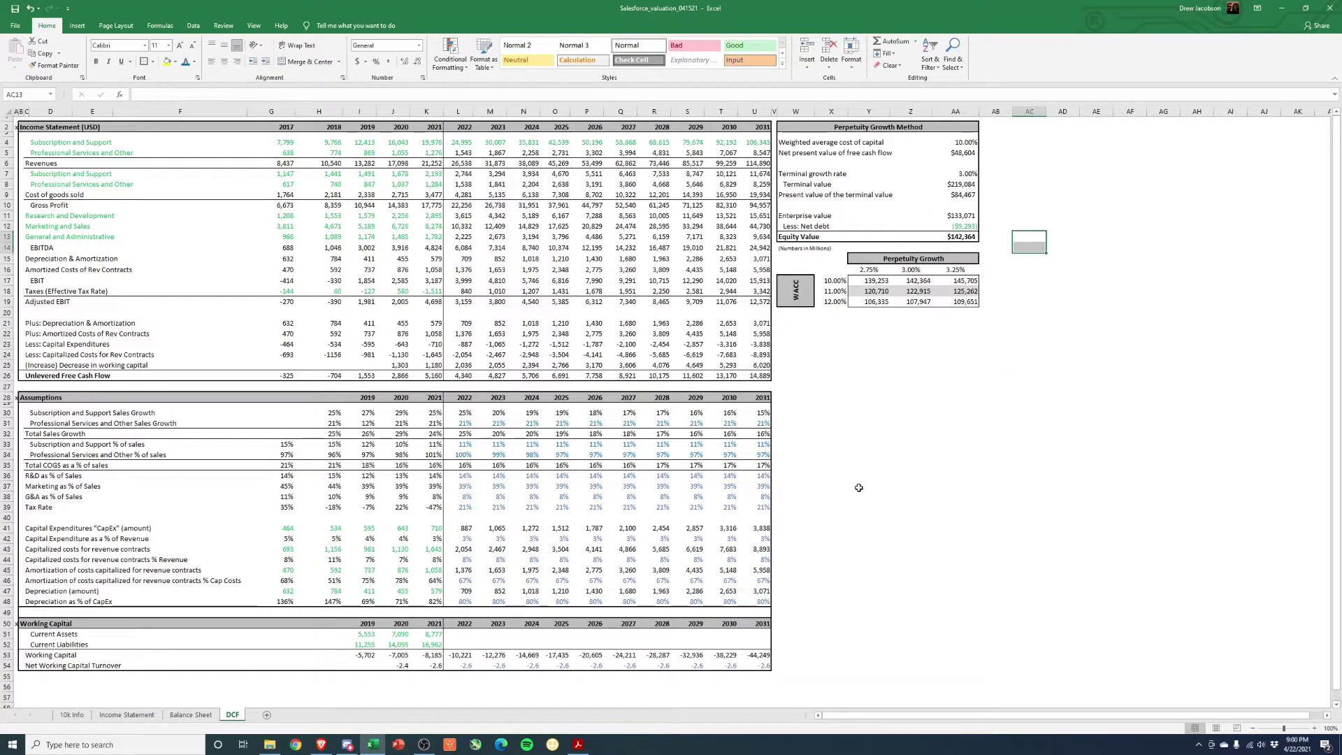
pyautogui.click(1163, 334)
pyautogui.press('super+Left')
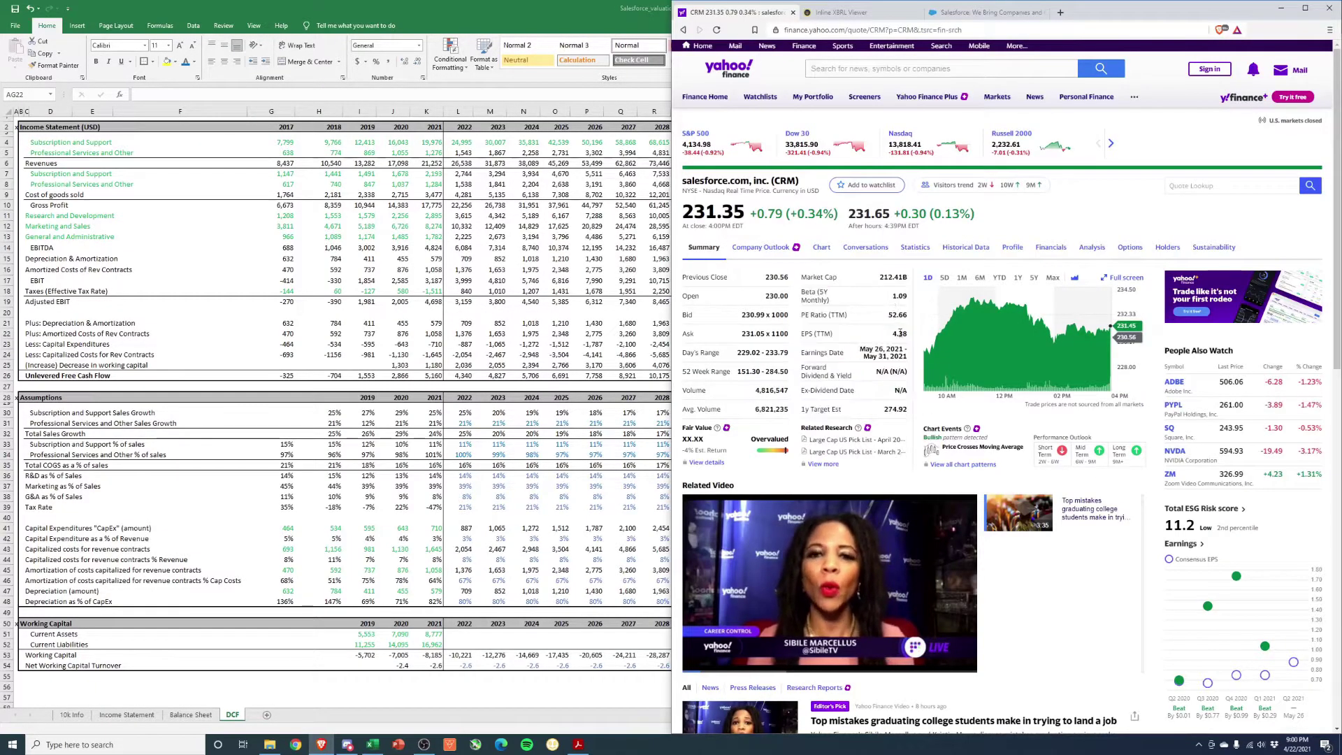
pyautogui.press('super+Up')
pyautogui.click(1033, 257)
pyautogui.click(1098, 239)
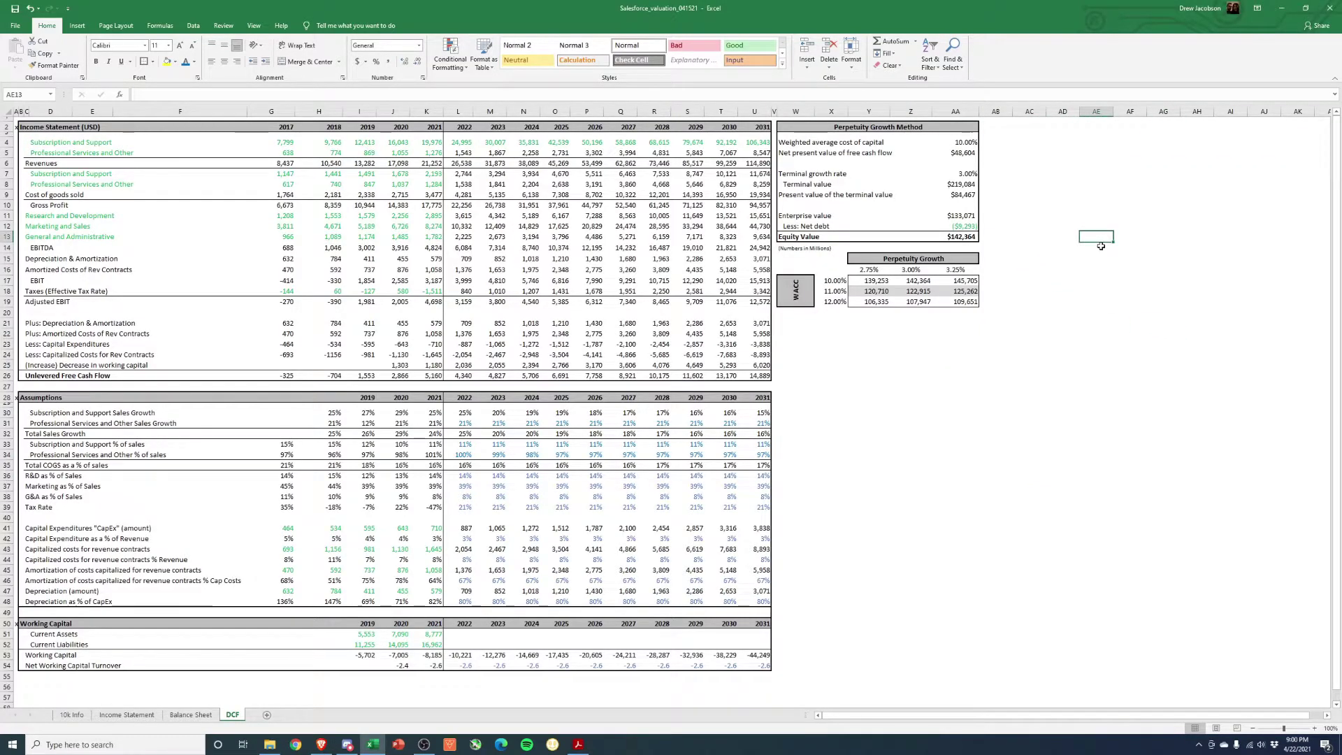
pyautogui.write('212000')
pyautogui.press('Return')
pyautogui.write('+')
pyautogui.press('Up')
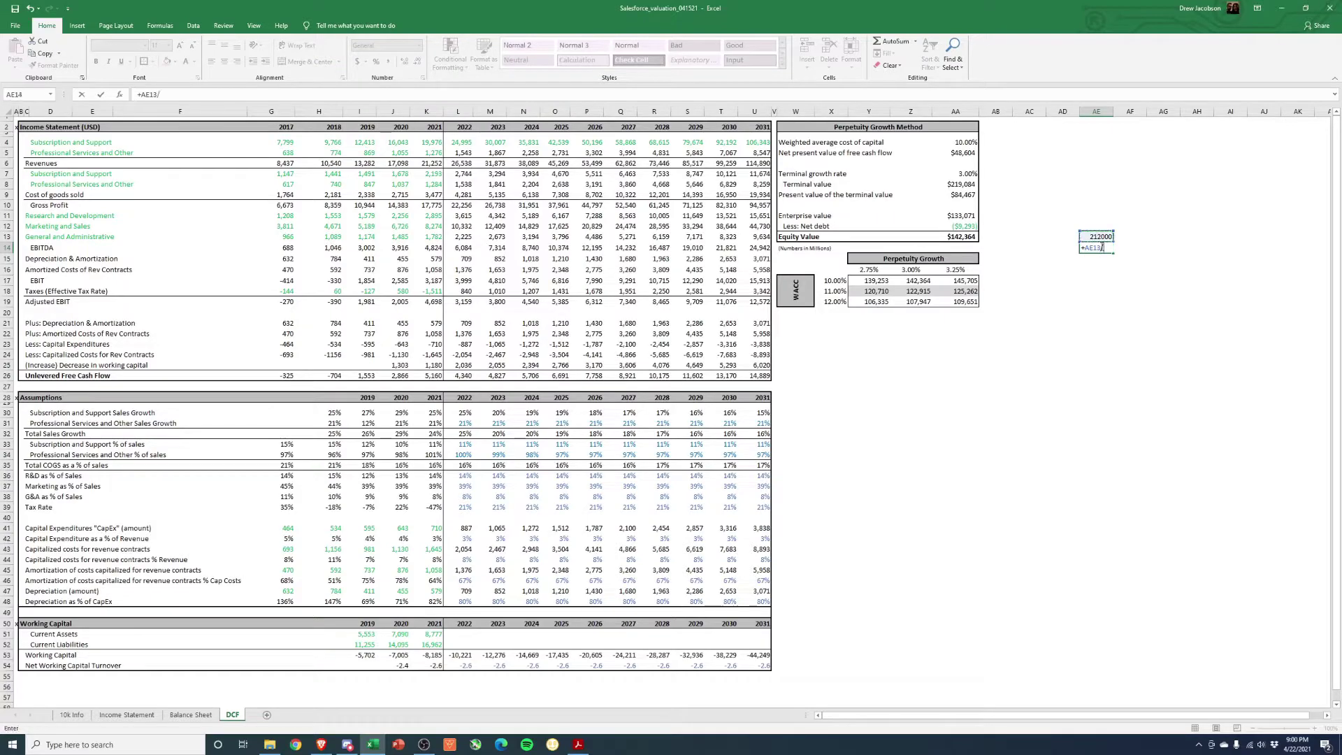
pyautogui.write('/')
pyautogui.press('Up')
pyautogui.press('Left')
pyautogui.press('Left')
pyautogui.press('Left')
pyautogui.press('Left')
pyautogui.press('Return')
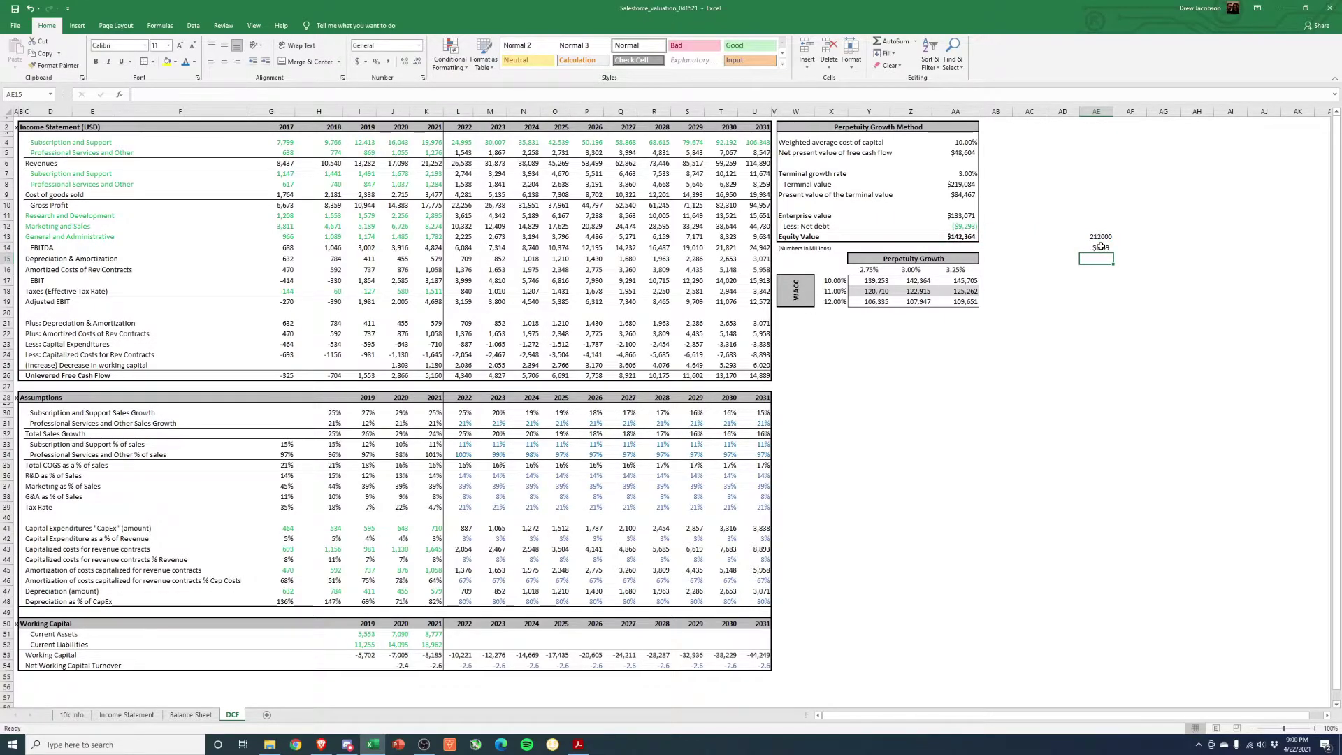
pyautogui.press('Up')
pyautogui.press('F2')
pyautogui.write('-1')
pyautogui.press('Return')
pyautogui.press('Up')
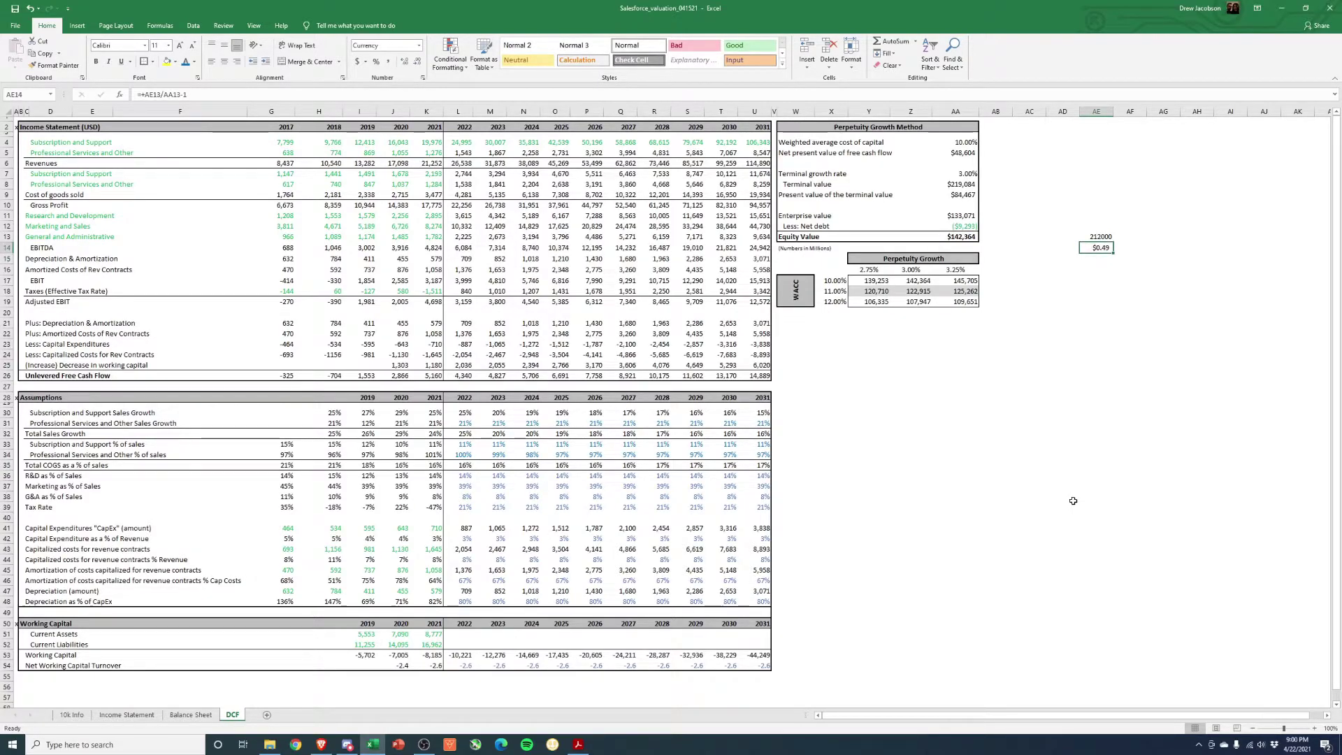
pyautogui.press('Delete')
pyautogui.press('Up')
pyautogui.press('Left')
pyautogui.press('Left')
pyautogui.press('Right')
pyautogui.press('Right')
pyautogui.press('Down')
pyautogui.write('+')
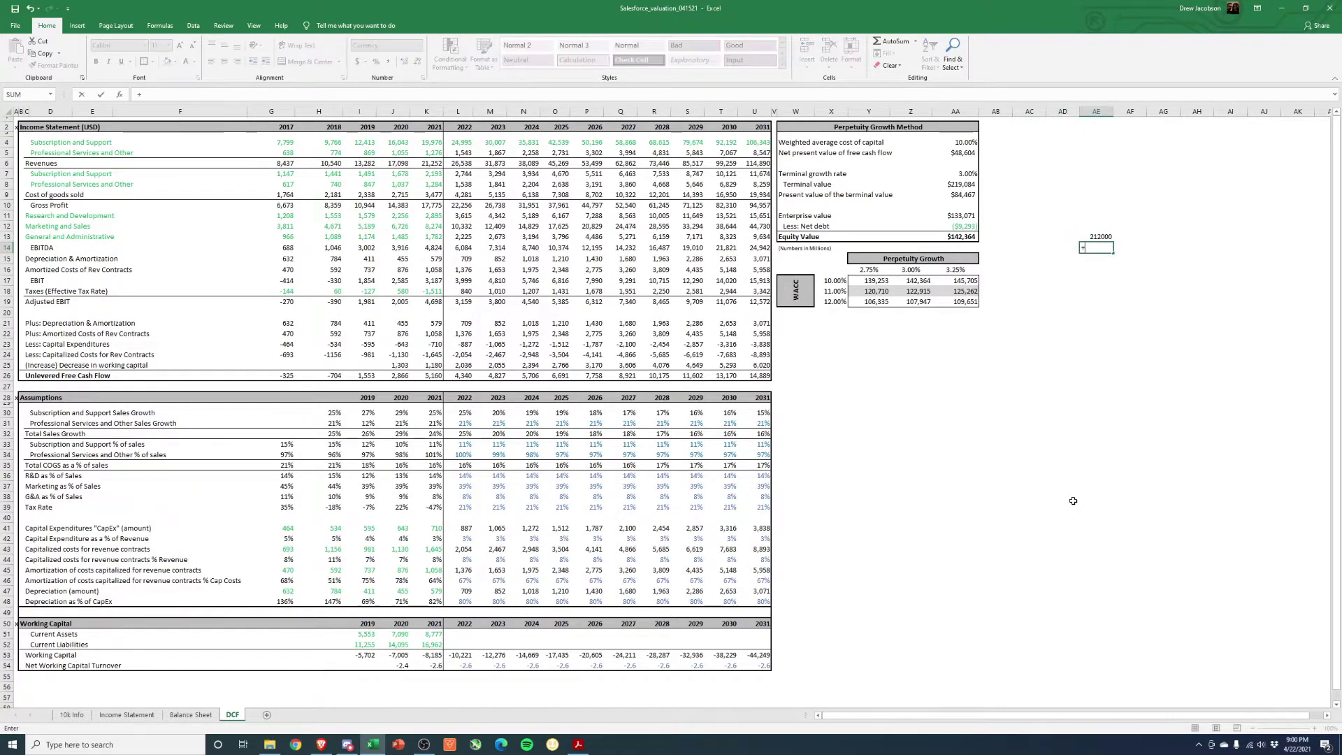
pyautogui.press('Up')
pyautogui.write('-')
pyautogui.press('Left')
pyautogui.press('Left')
pyautogui.press('Left')
pyautogui.press('Left')
pyautogui.press('Up')
pyautogui.press('Return')
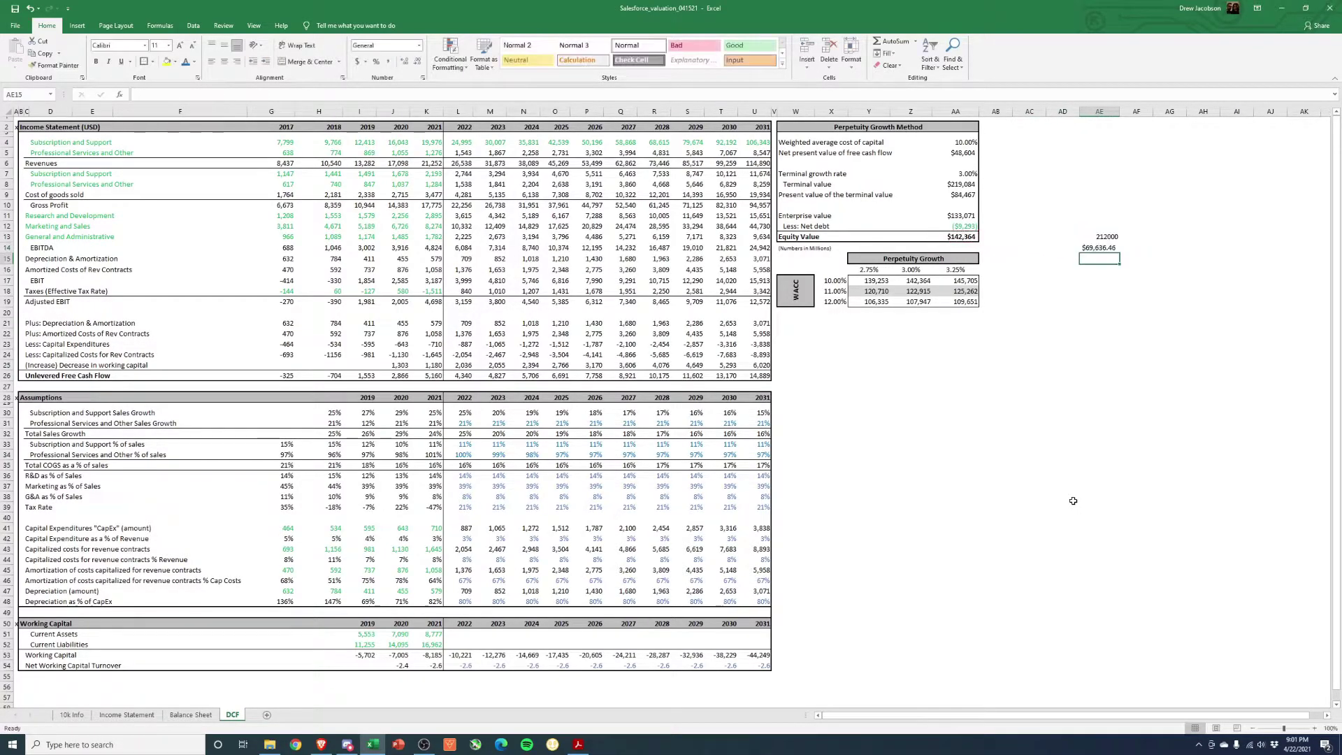
pyautogui.write('+')
pyautogui.press('Up')
pyautogui.write('/')
pyautogui.press('Up')
pyautogui.press('Up')
pyautogui.press('Return')
pyautogui.press('Up')
pyautogui.hotkey('shift', 'Up')
pyautogui.hotkey('shift', 'Up')
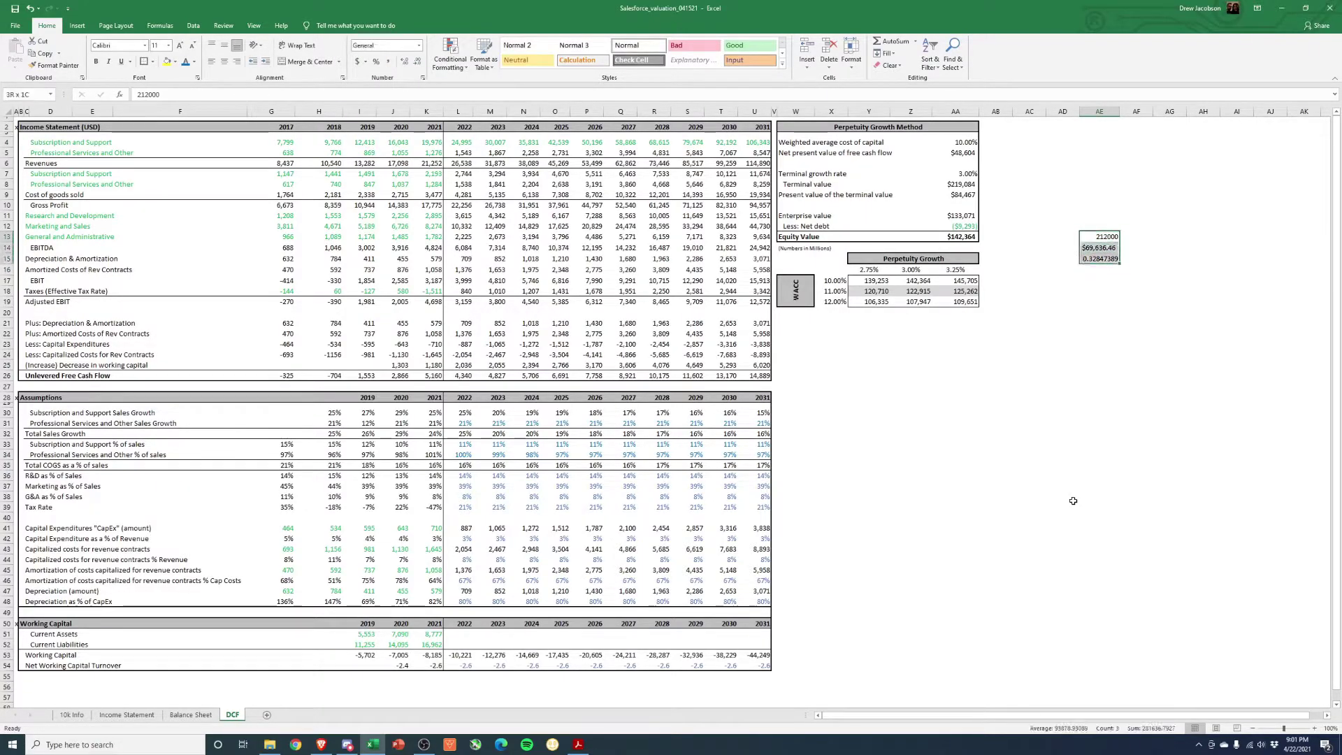
pyautogui.press('Delete')
pyautogui.press('Left')
pyautogui.press('Left')
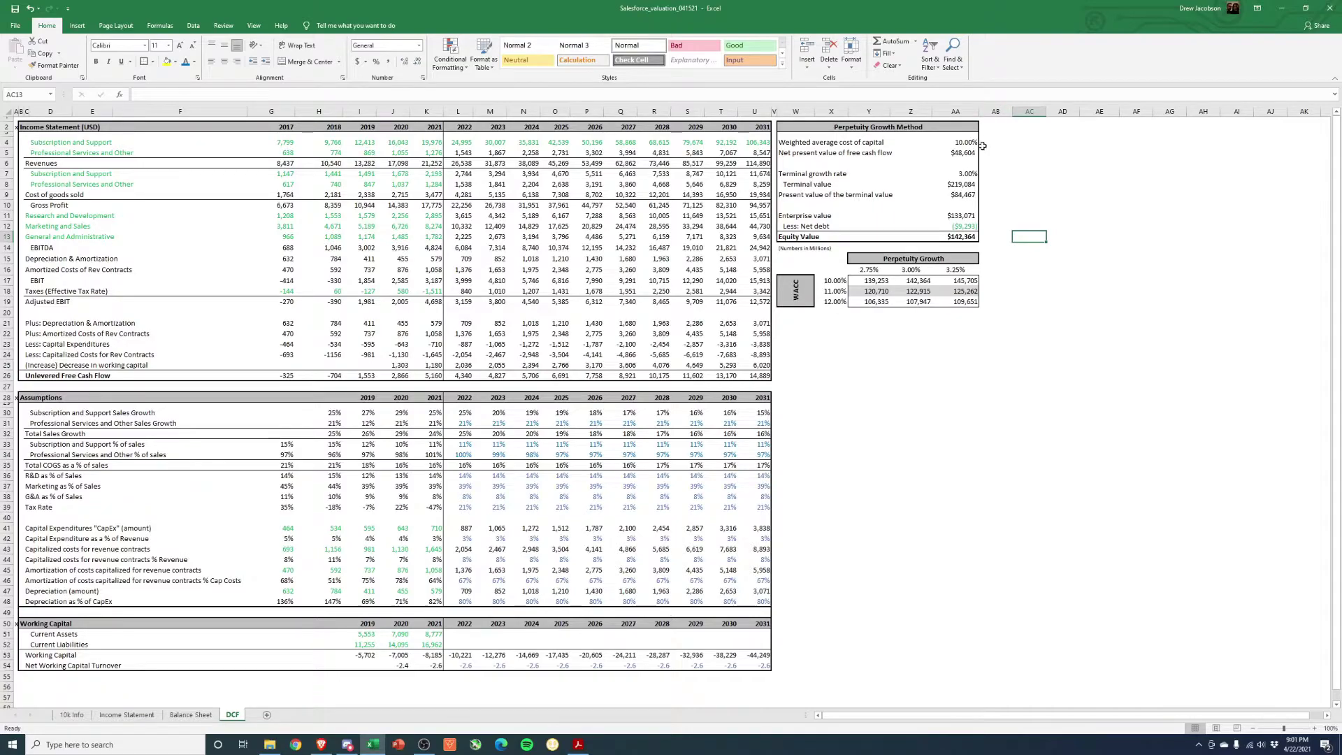
pyautogui.click(127, 715)
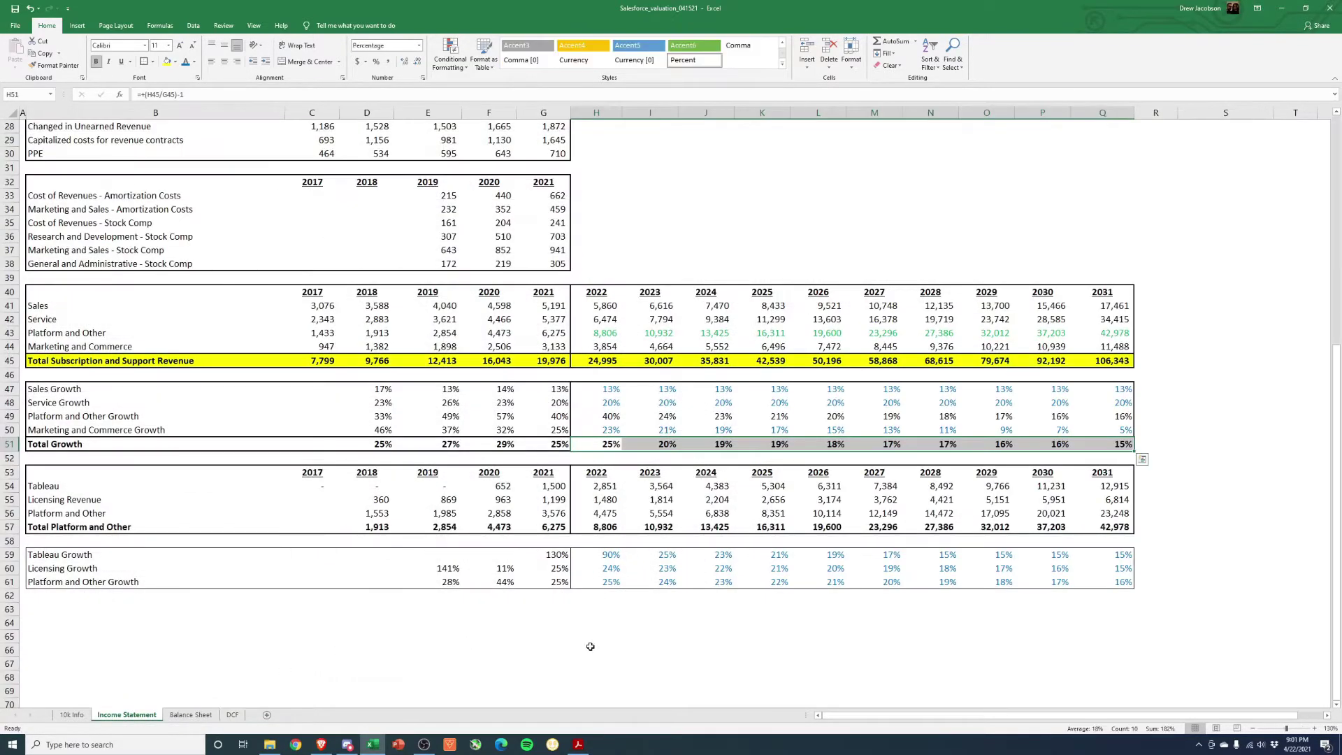
pyautogui.click(727, 646)
pyautogui.scroll(9, 726, 647)
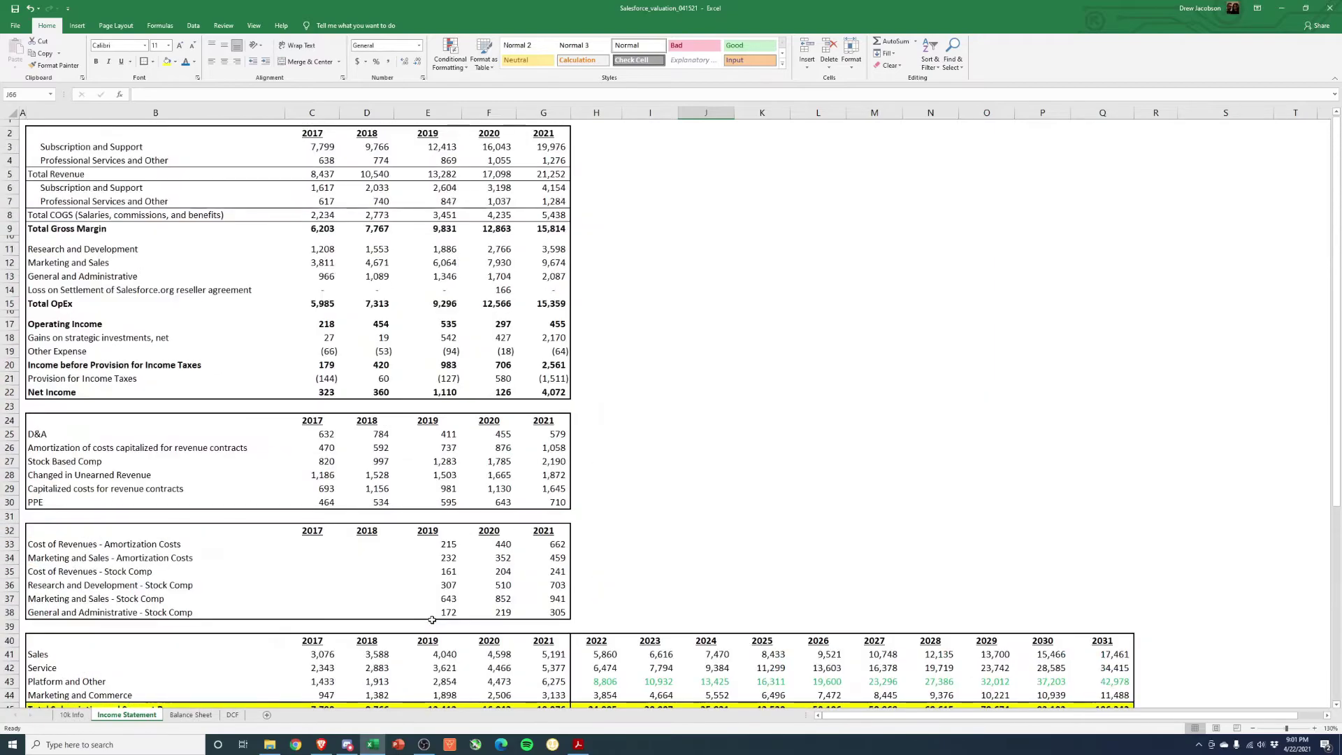
pyautogui.scroll(-5, 432, 619)
pyautogui.scroll(-3, 432, 619)
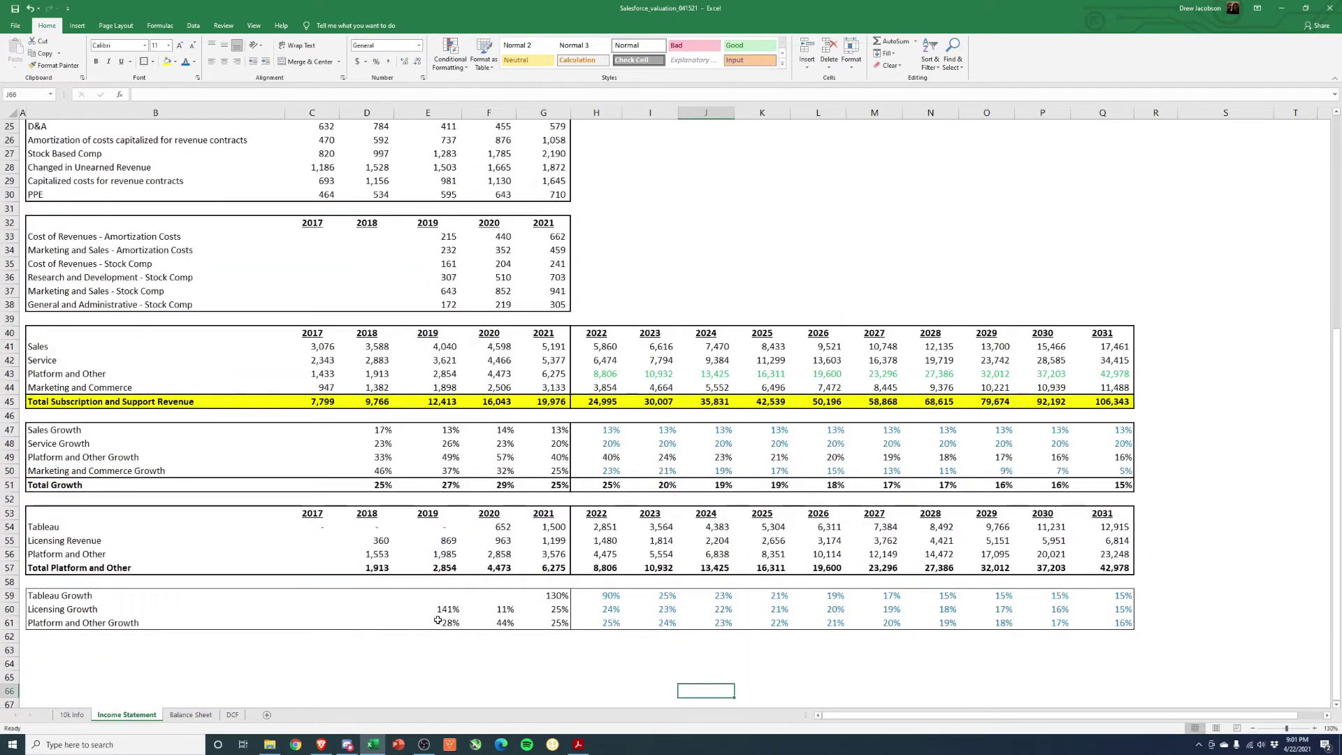
pyautogui.scroll(1, 389, 675)
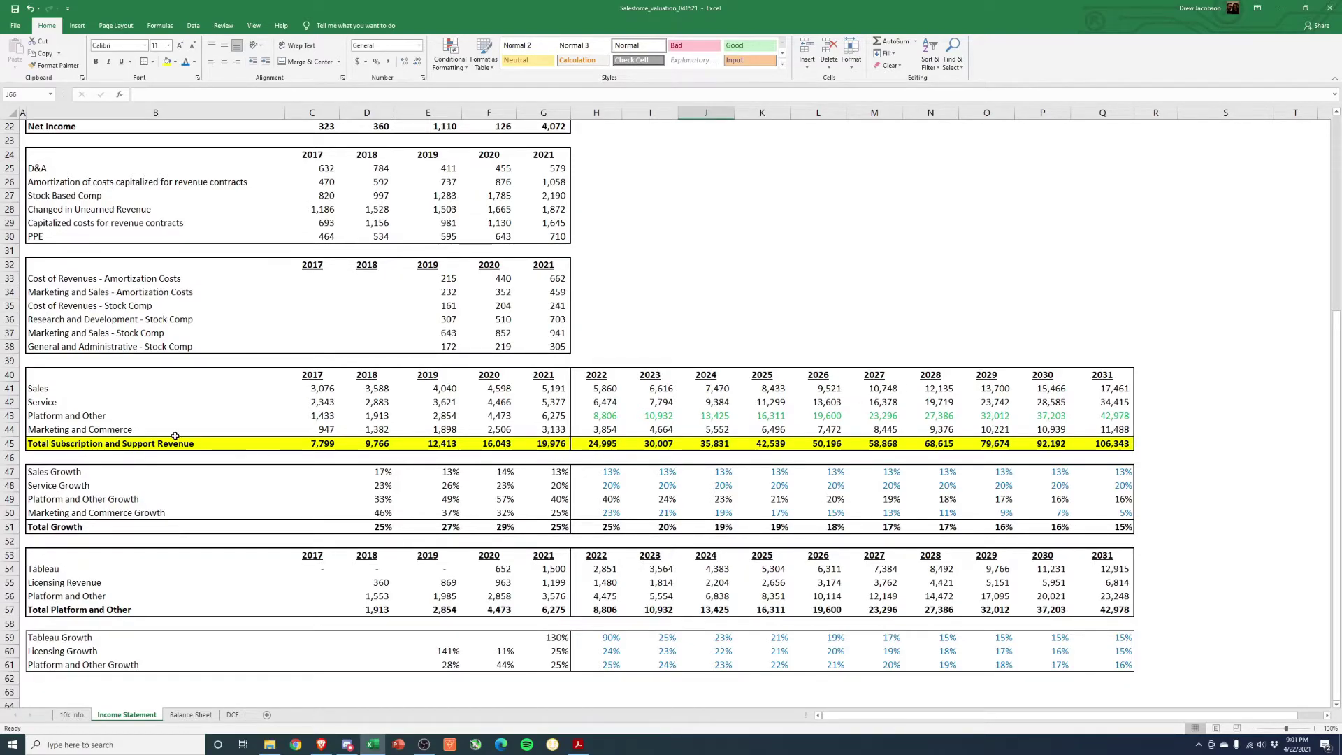
pyautogui.moveTo(397, 394); pyautogui.dragTo(660, 429)
pyautogui.click(669, 453)
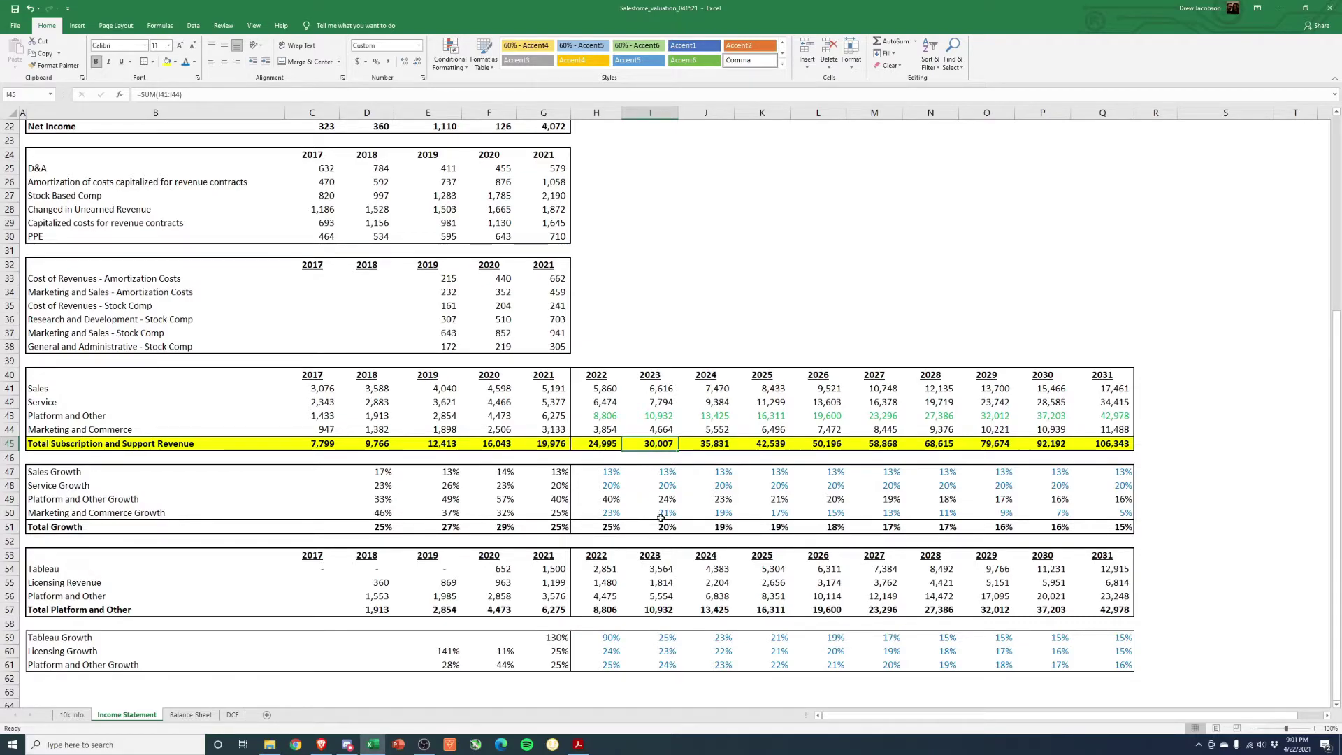
pyautogui.click(536, 446)
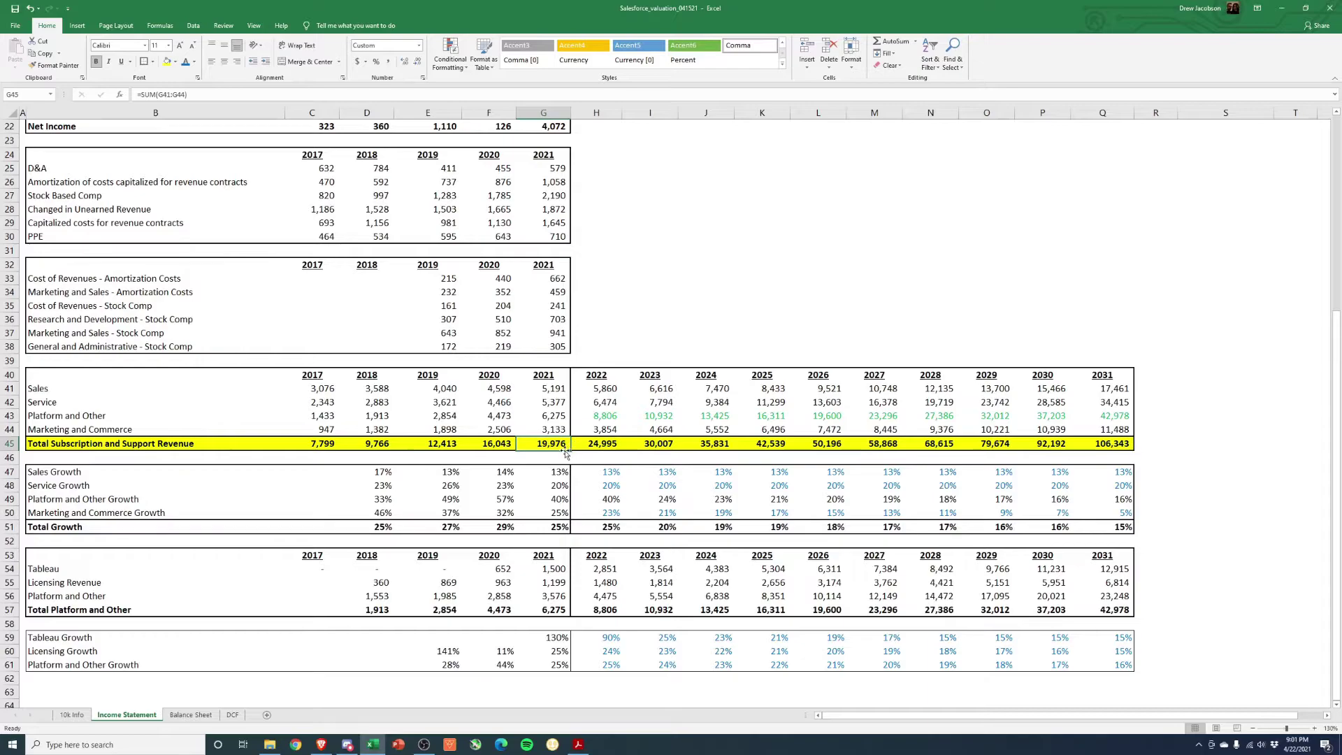
pyautogui.click(1112, 445)
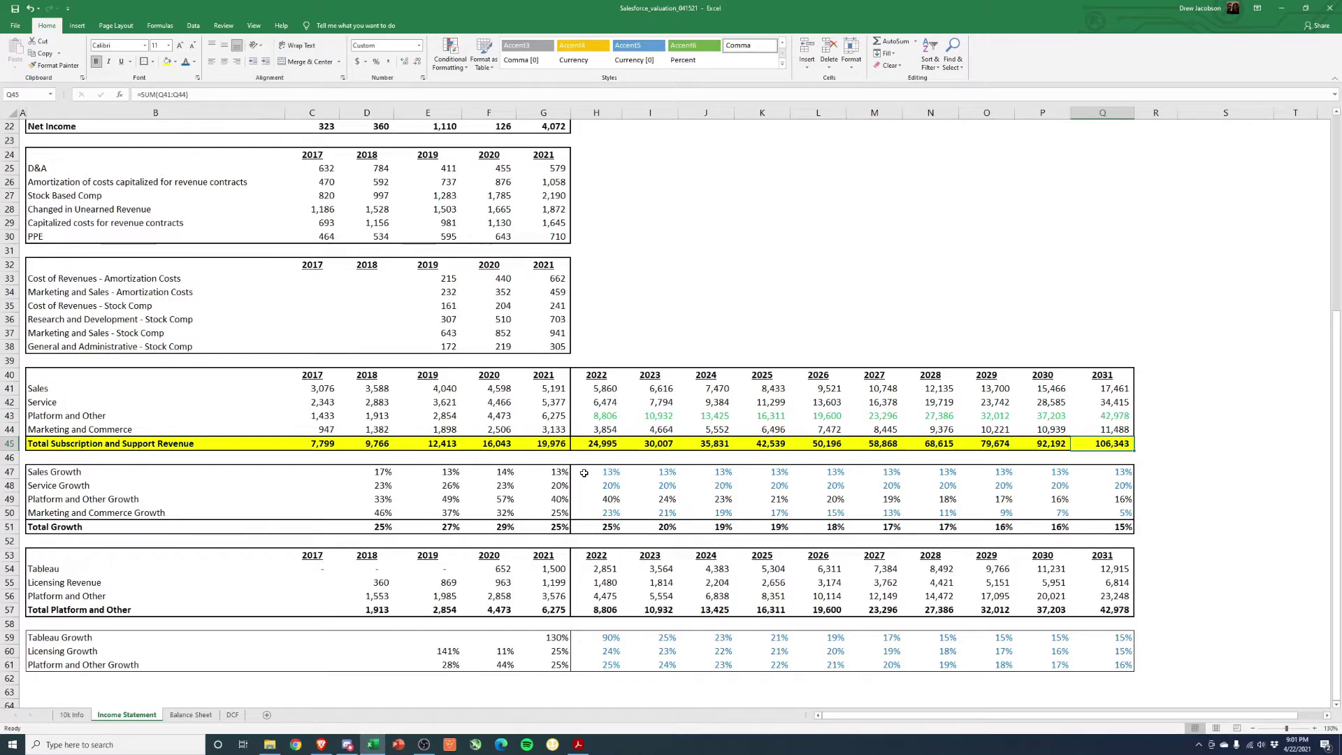
pyautogui.click(552, 445)
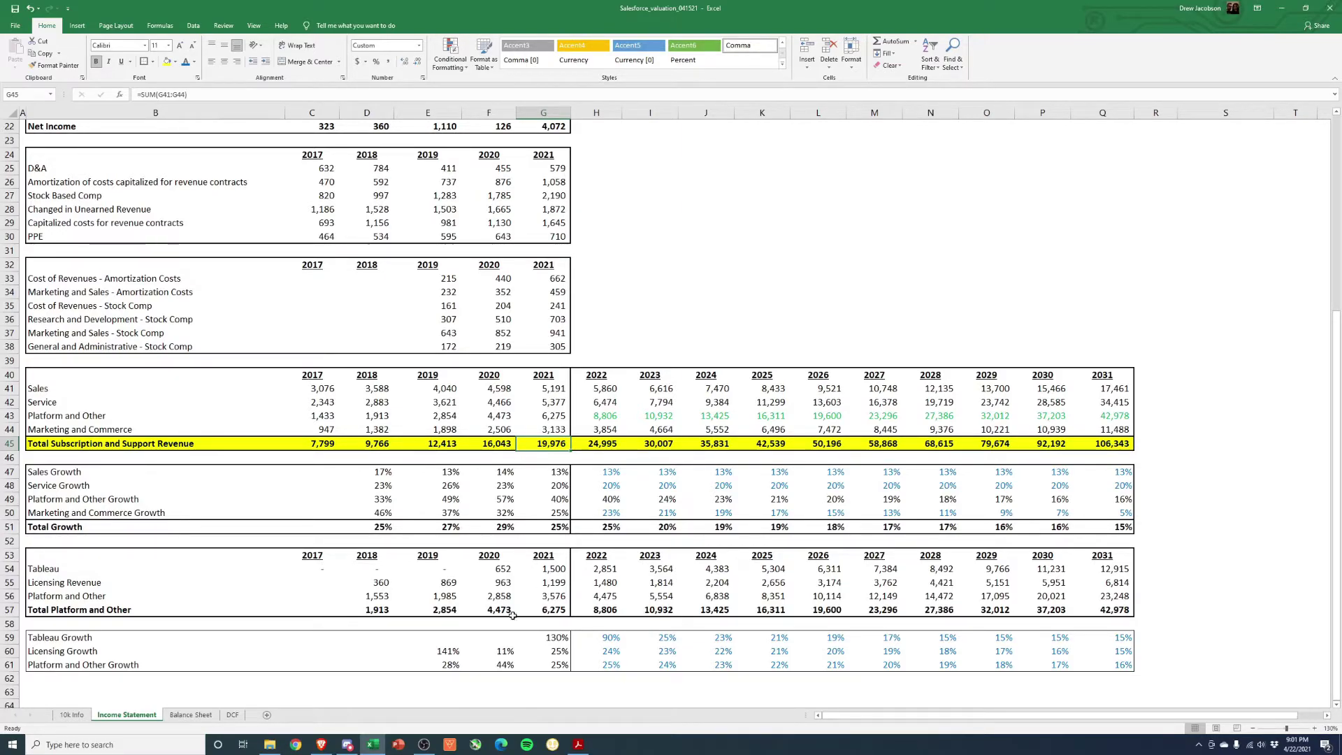
pyautogui.click(233, 714)
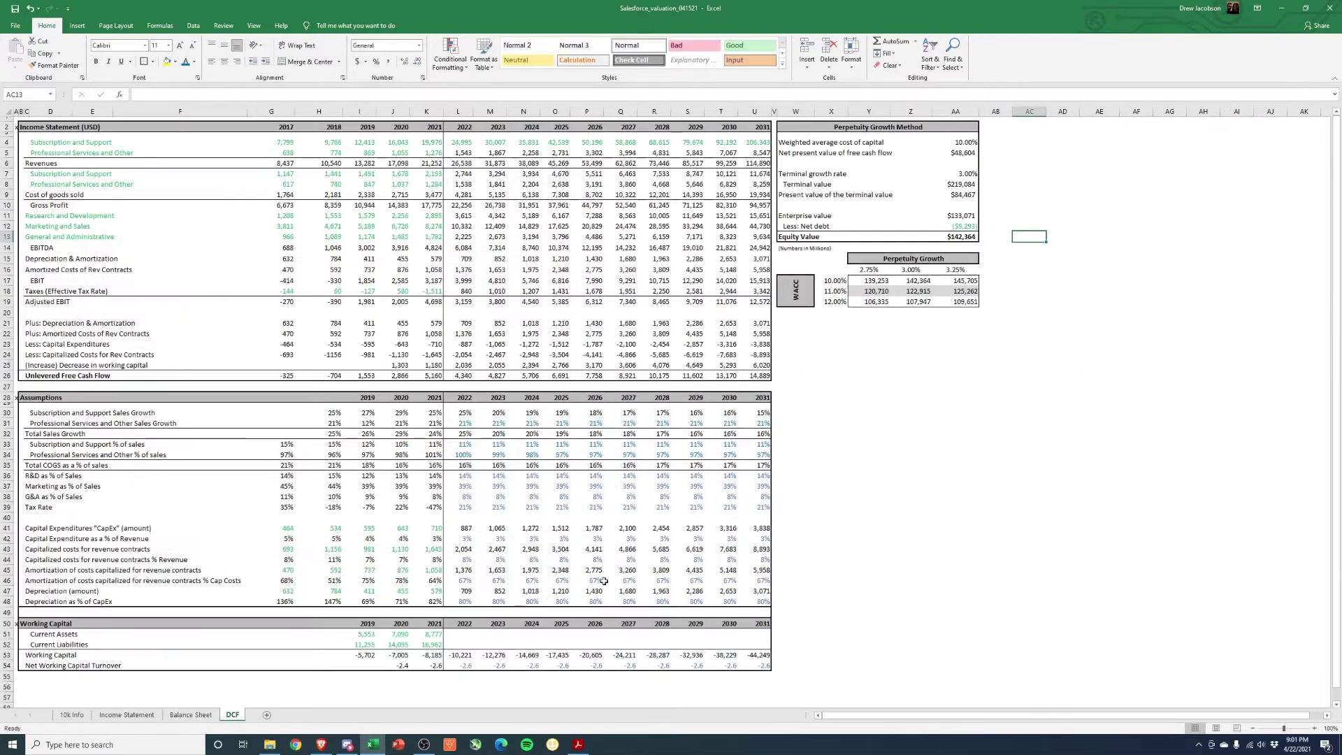
pyautogui.hotkey('ctrl', 'pageup')
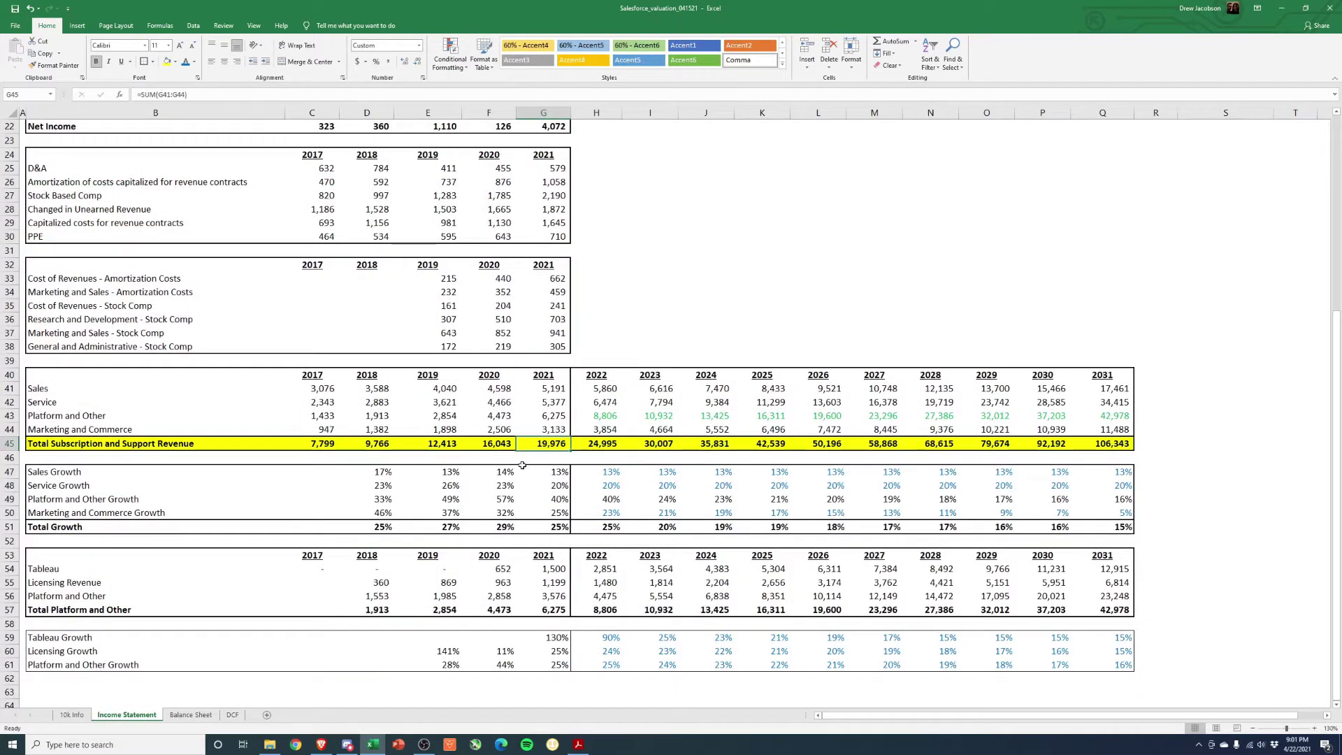
pyautogui.click(552, 526)
pyautogui.click(602, 526)
pyautogui.click(657, 526)
pyautogui.click(713, 526)
pyautogui.click(839, 528)
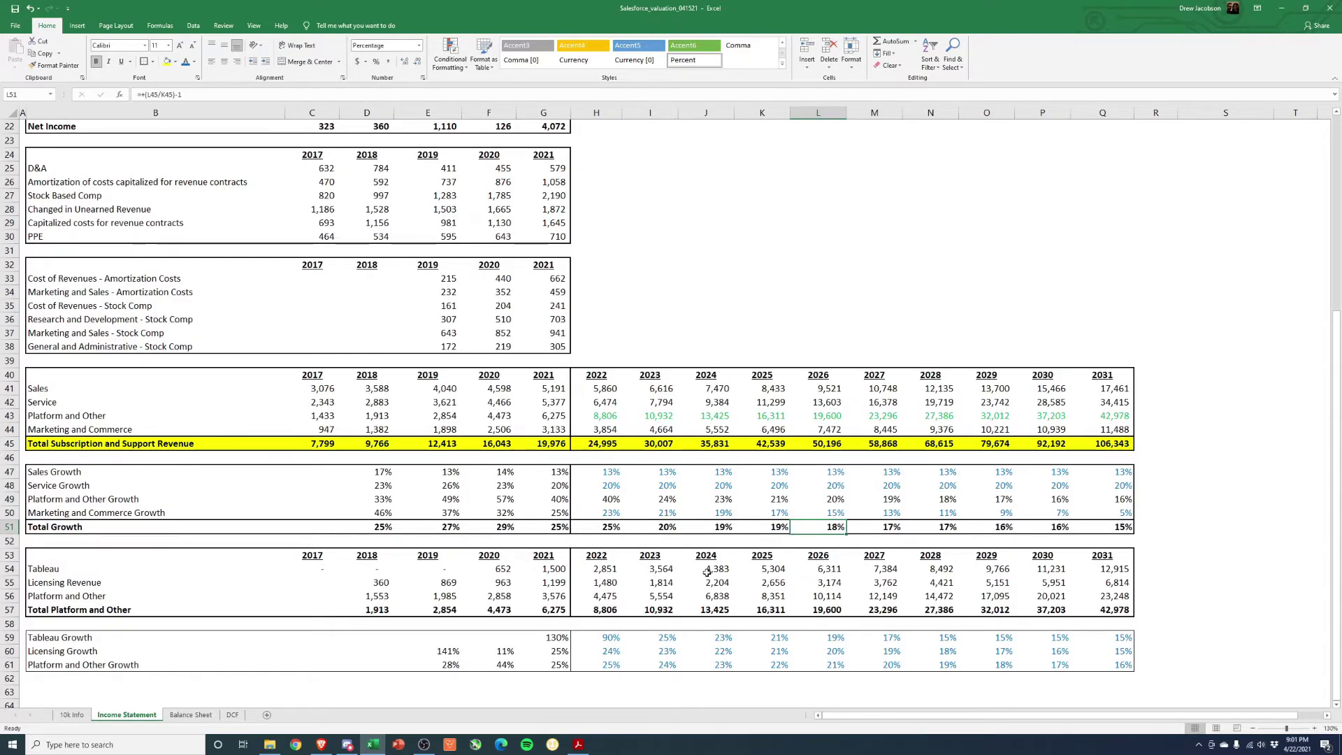
pyautogui.click(232, 715)
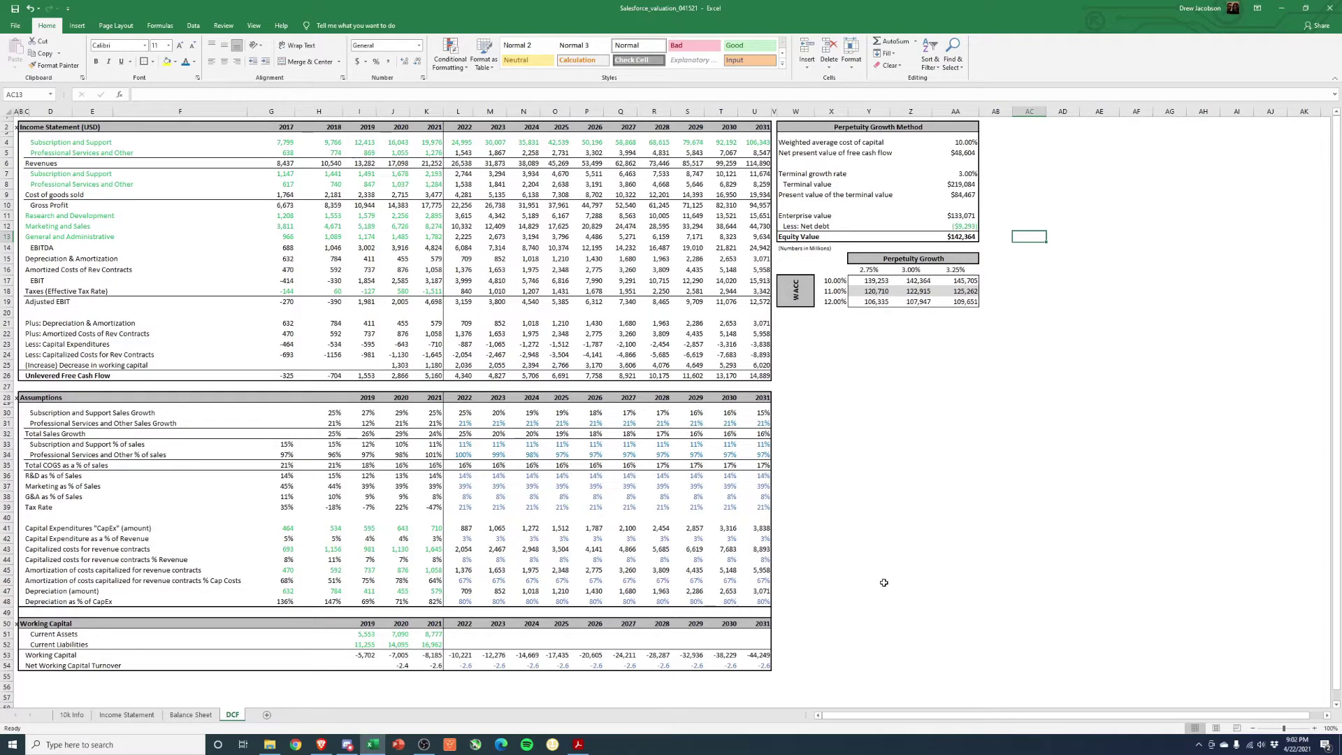
# Select the projected cost-as-%-of-sales ratio rows to review them
pyautogui.click(883, 549)
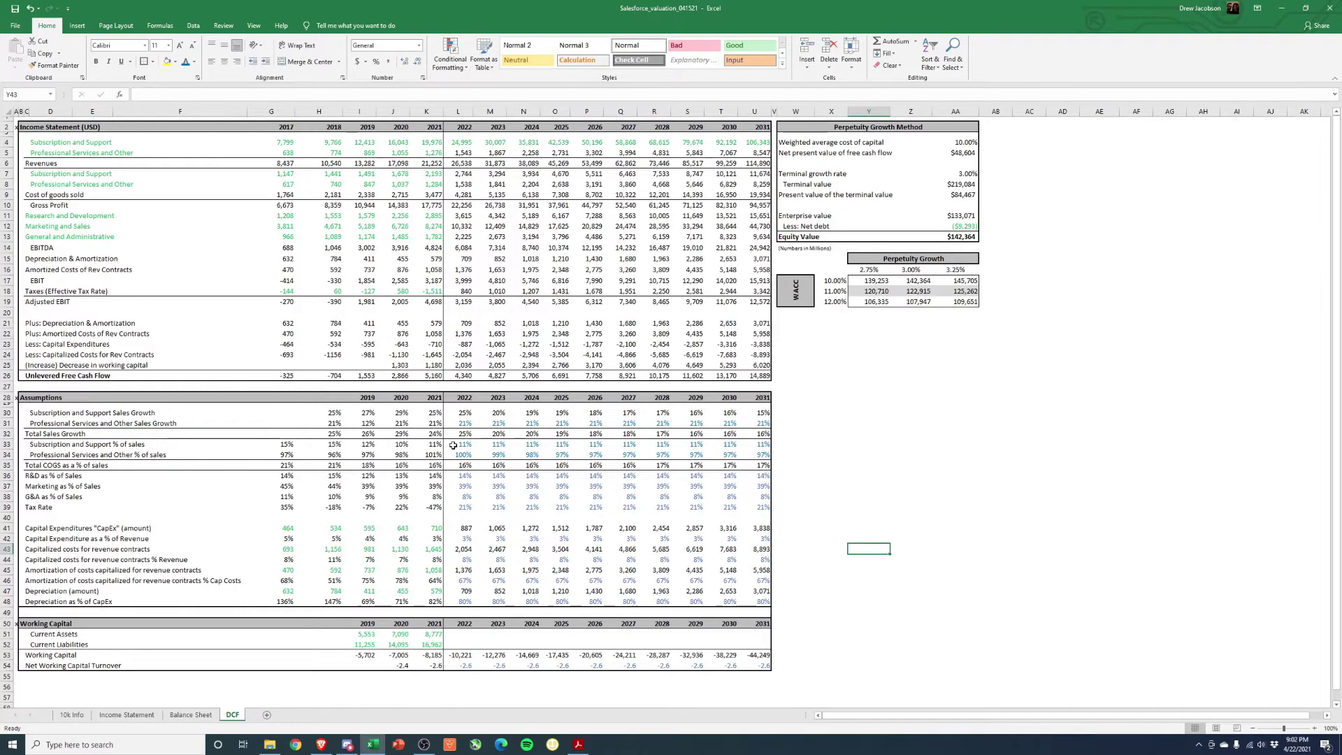
pyautogui.moveTo(453, 445); pyautogui.dragTo(762, 455)
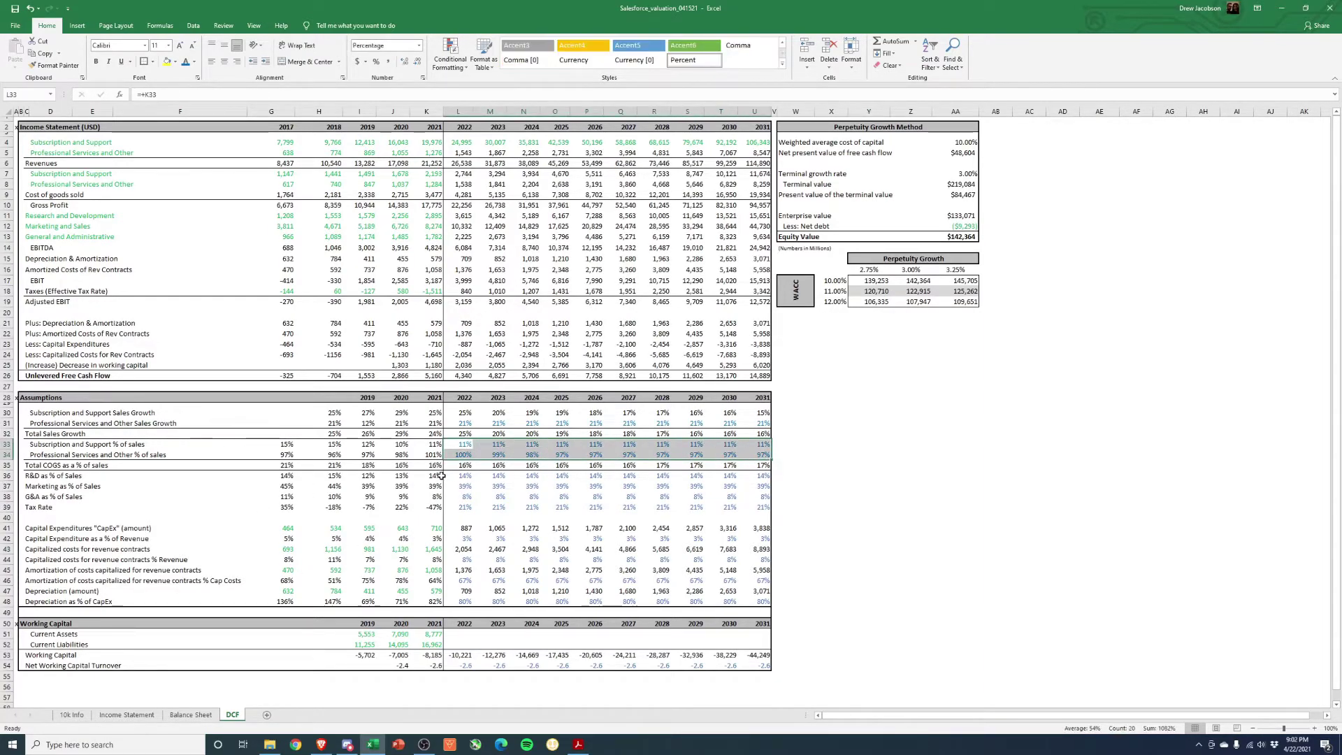
pyautogui.click(66, 455)
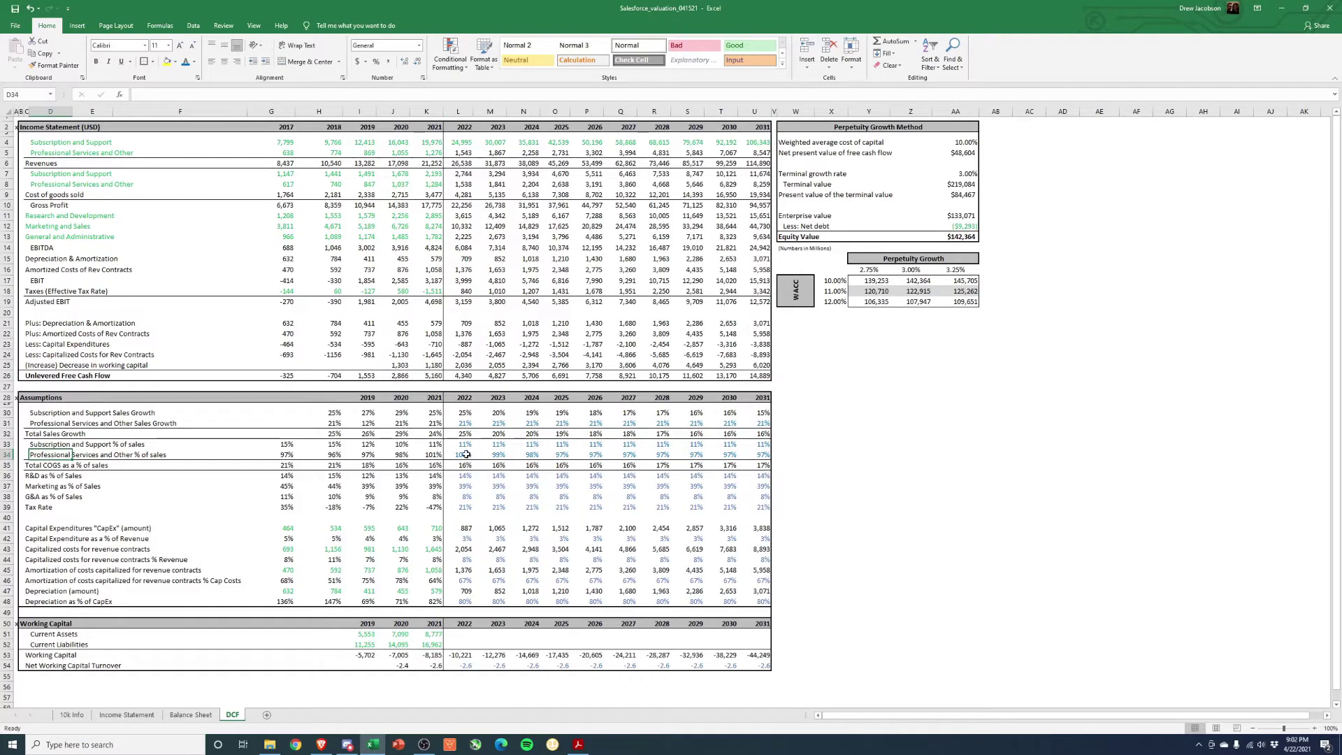
pyautogui.moveTo(467, 455); pyautogui.dragTo(762, 455)
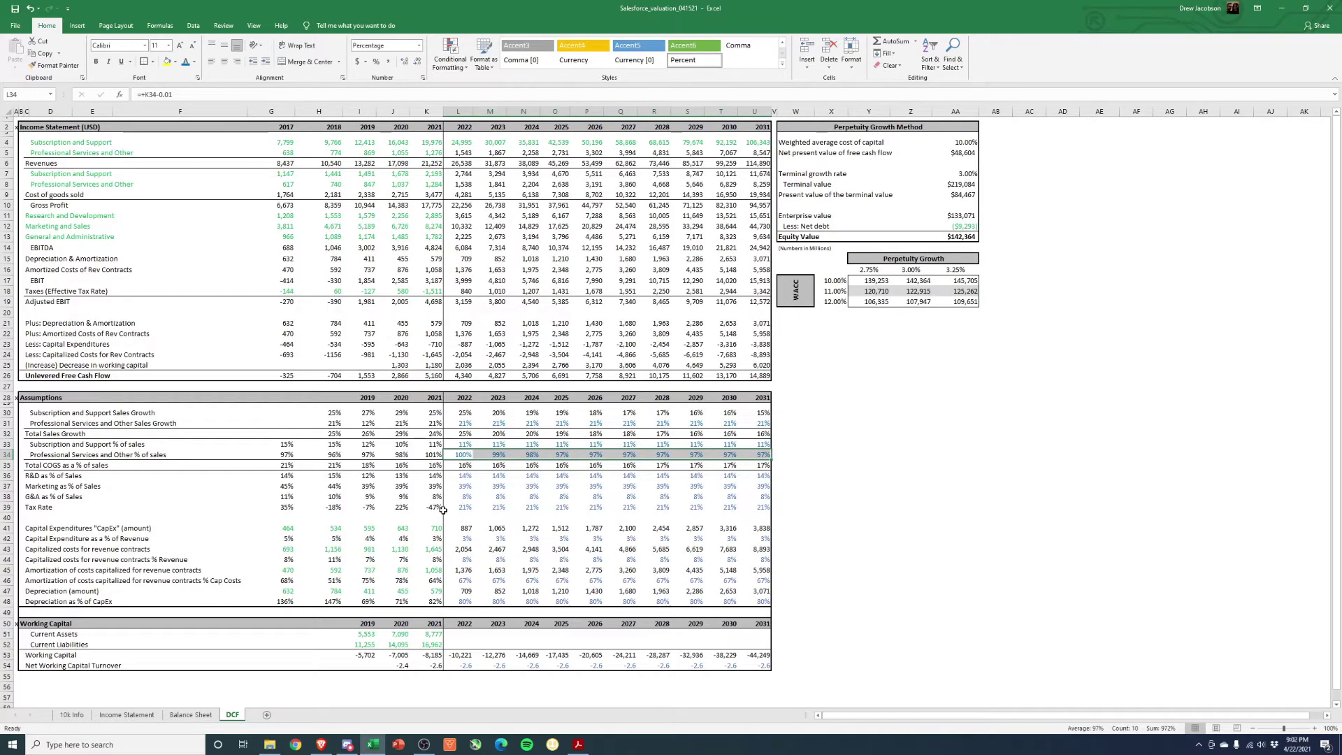
pyautogui.moveTo(465, 485); pyautogui.dragTo(762, 497)
# Set 2022 marketing as % of sales to =K37-0.01 and fill it across the forecast years
pyautogui.click(463, 488)
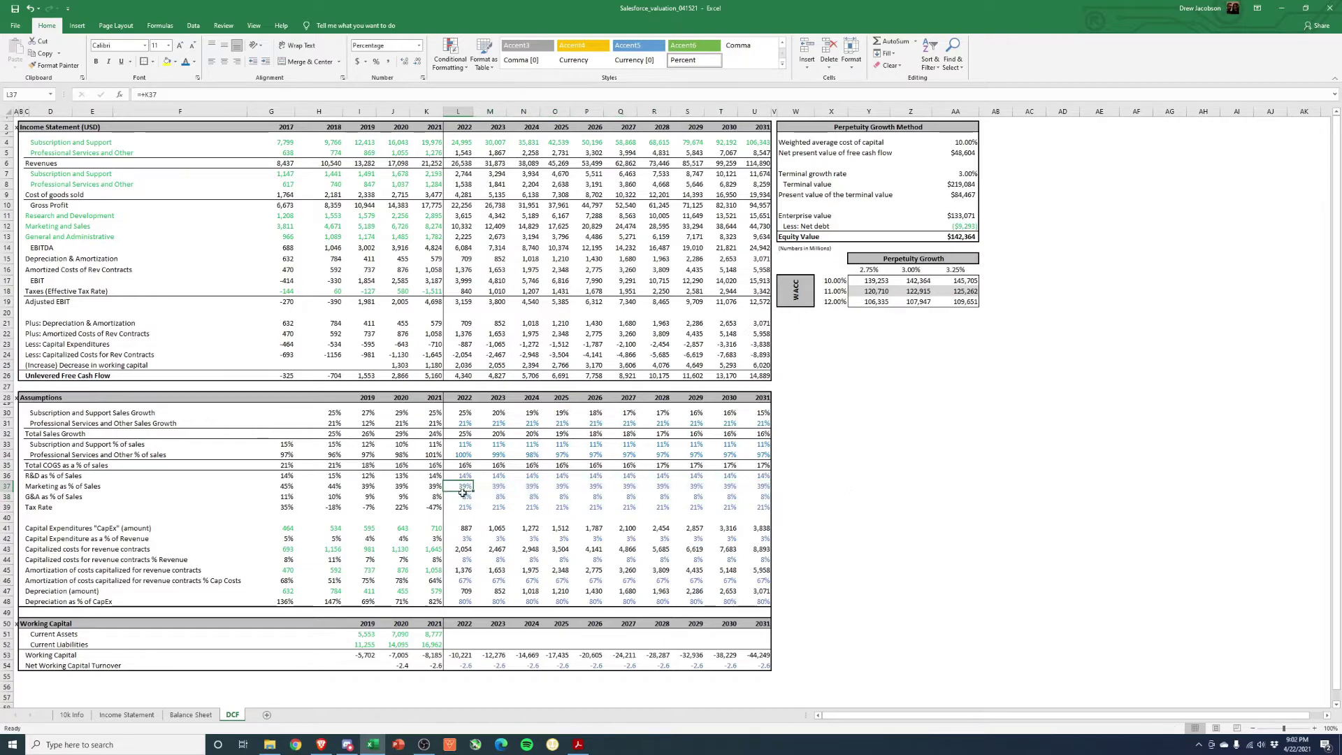
pyautogui.write('=K37-0.01')
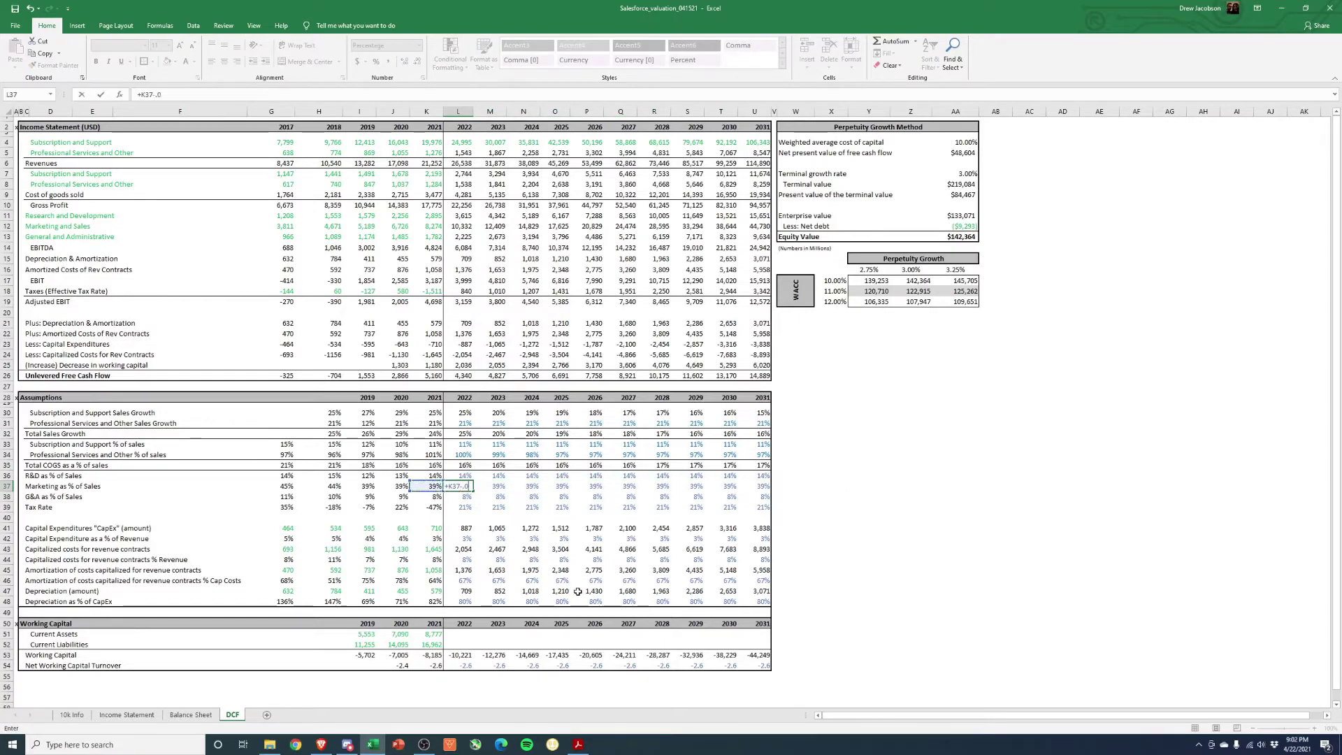
pyautogui.hotkey('ctrl', 'Return')
pyautogui.hotkey('shift', 'Right')
pyautogui.hotkey('shift', 'Right')
pyautogui.hotkey('shift', 'Right')
pyautogui.hotkey('shift', 'Right')
pyautogui.hotkey('ctrl', 'r')
pyautogui.press('Up')
pyautogui.press('Right')
pyautogui.press('Right')
pyautogui.press('Right')
pyautogui.press('Right')
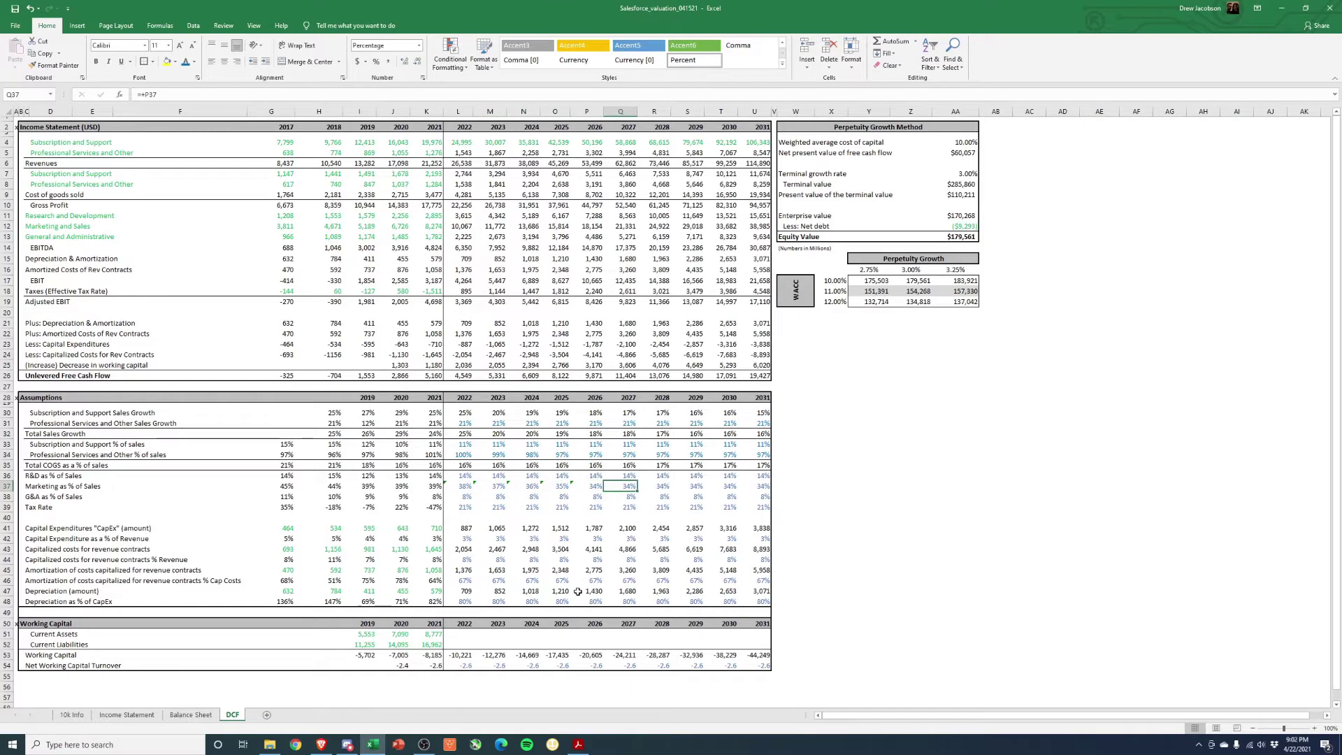
pyautogui.press('Left')
pyautogui.press('Left')
pyautogui.press('Left')
pyautogui.press('Left')
pyautogui.press('Left')
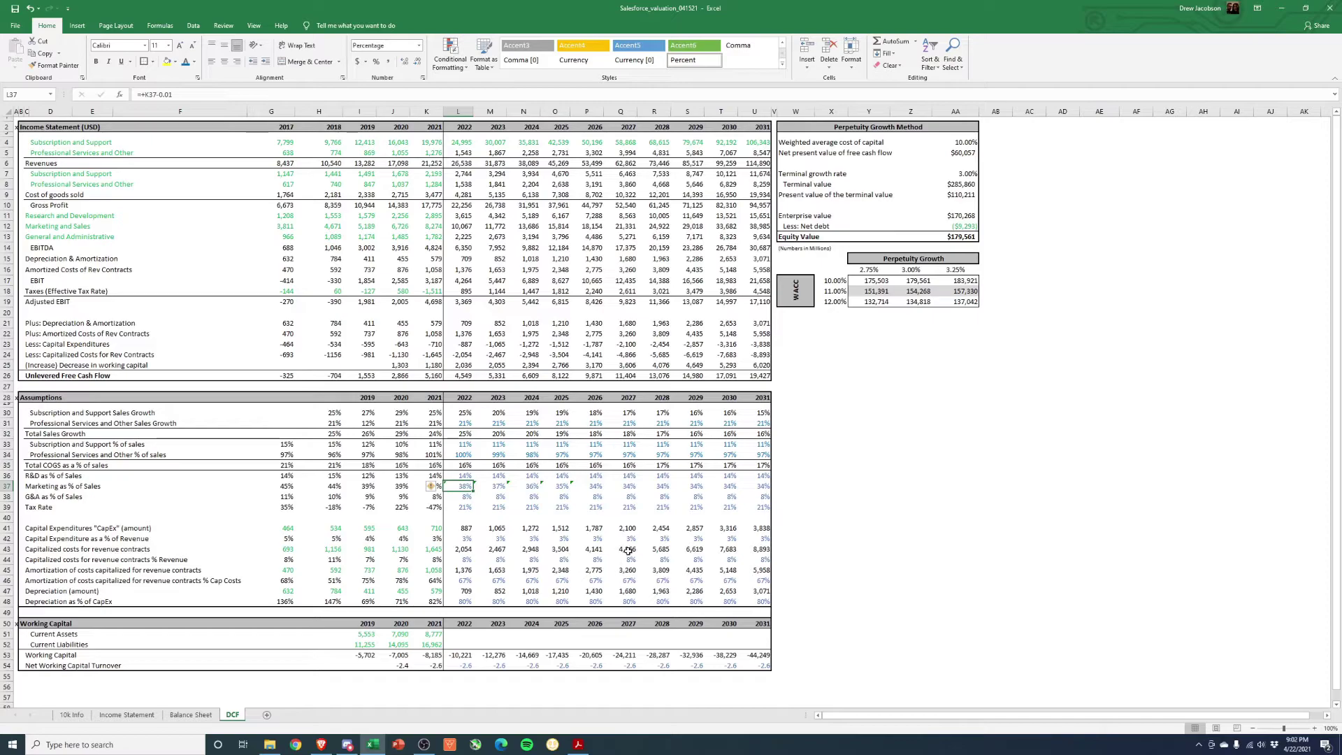
# Paste the R&D percentage across the forecast years and review the historical G&A percentage formulas
pyautogui.press('Up')
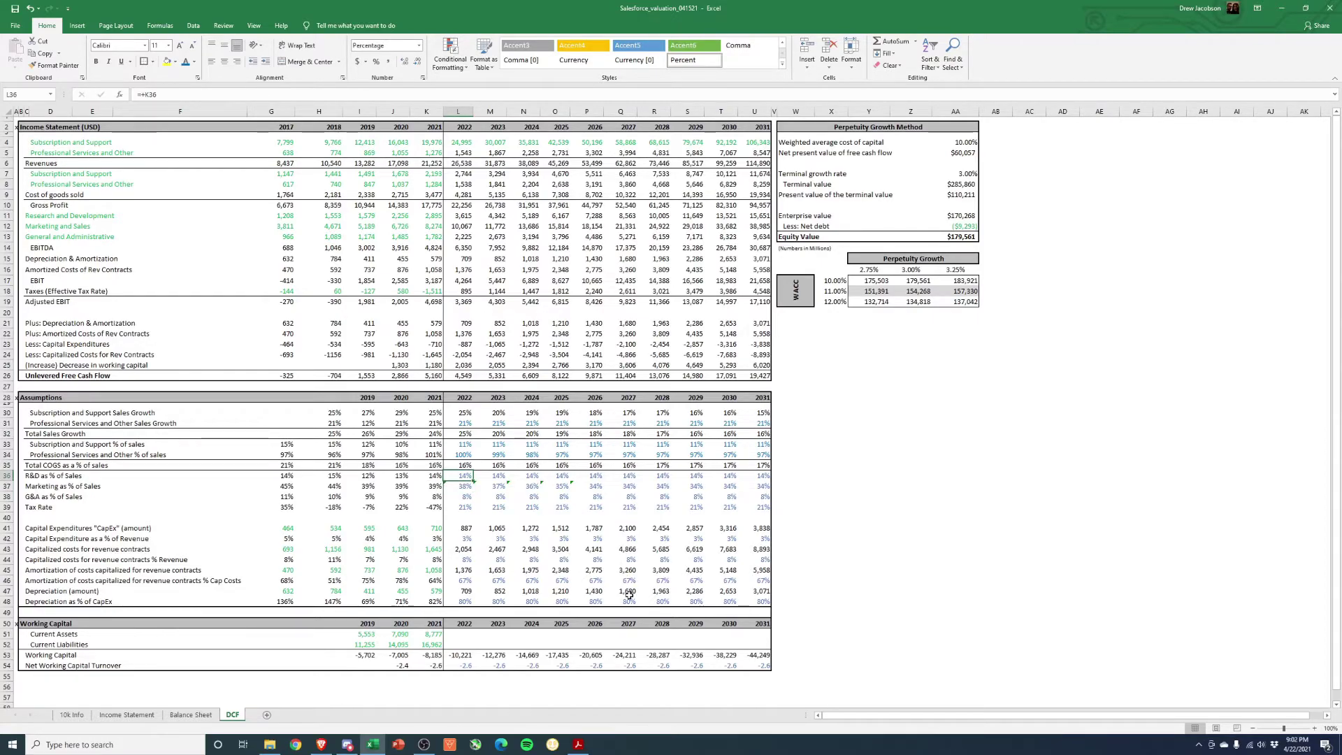
pyautogui.hotkey('ctrl', 'shift', 'Right')
pyautogui.hotkey('ctrl', 'v')
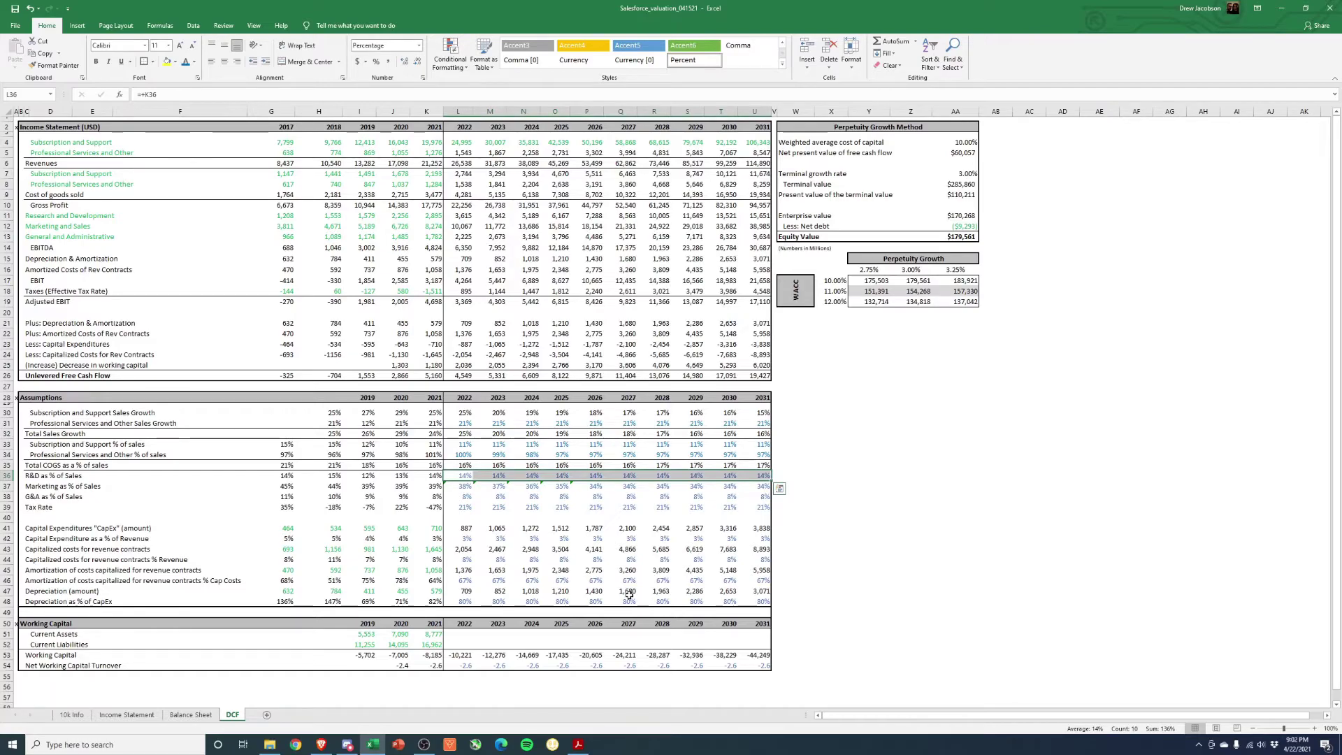
pyautogui.press('Down')
pyautogui.press('Down')
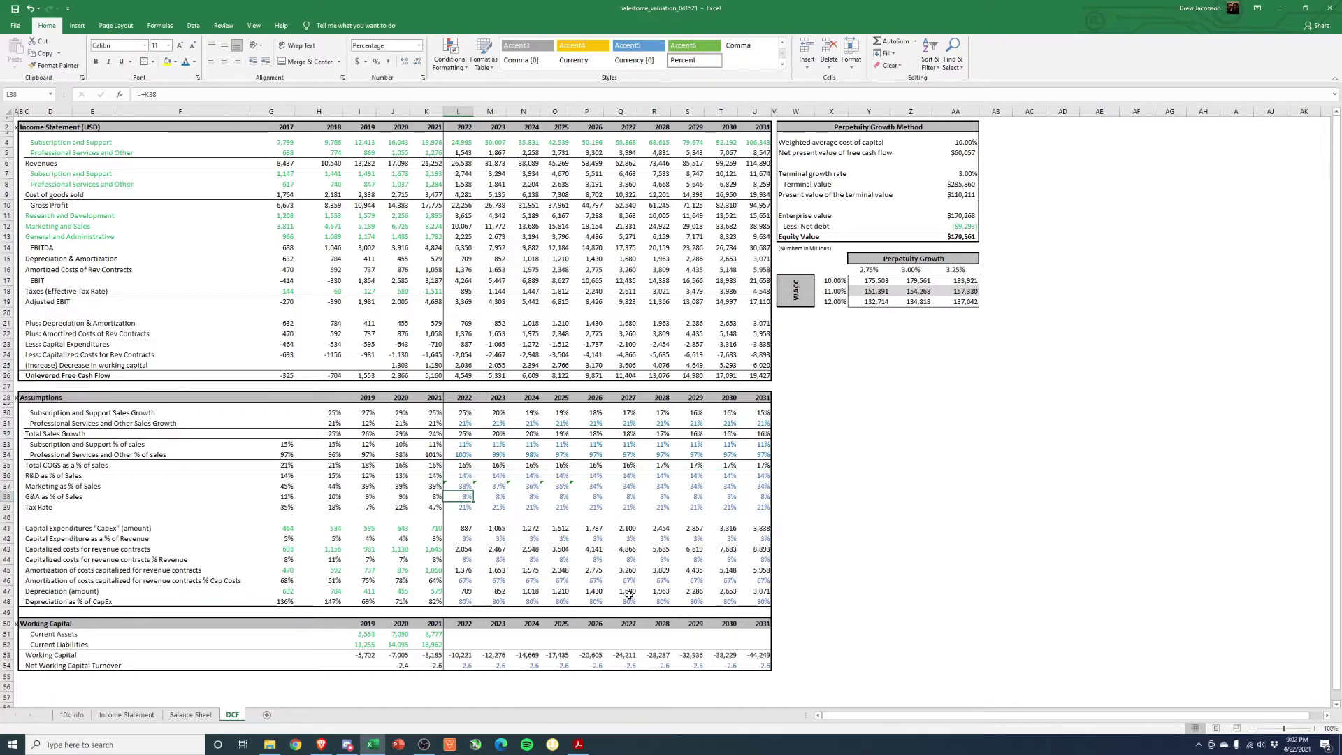
pyautogui.press('Left')
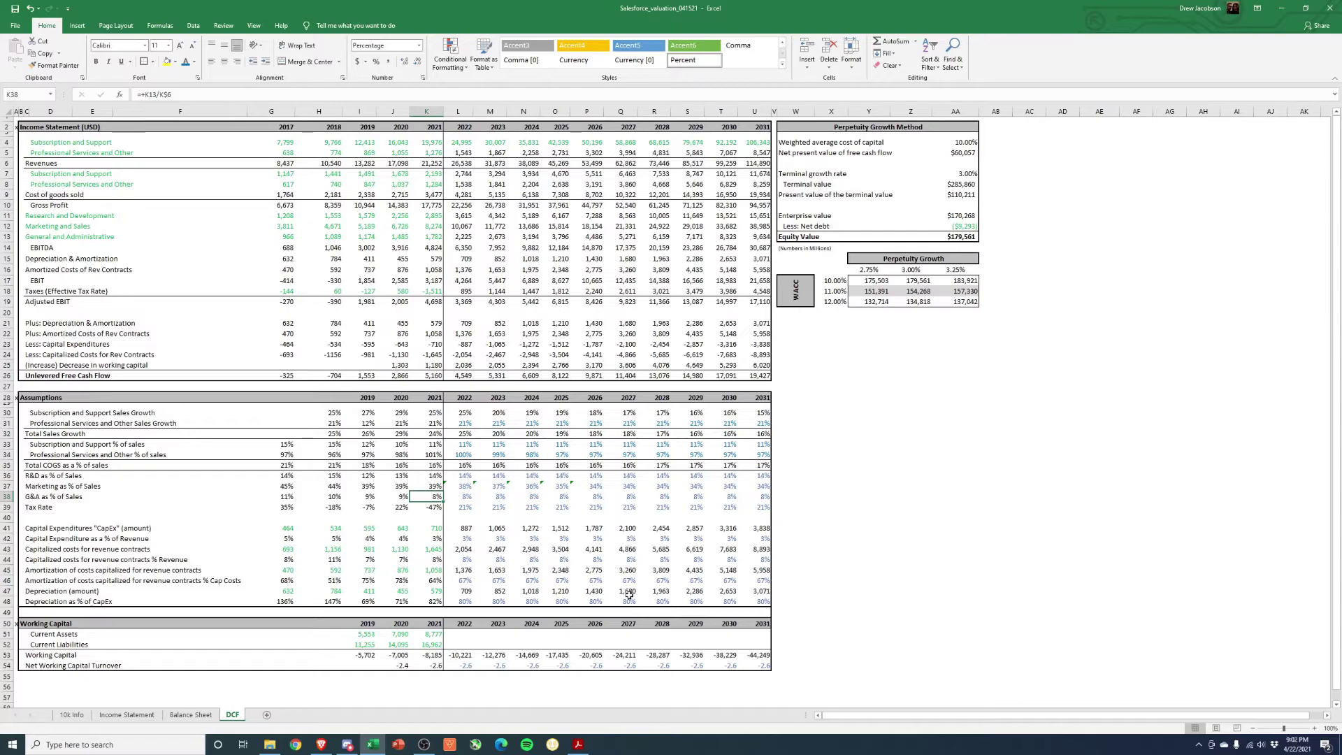
pyautogui.press('Right')
pyautogui.press('Left')
pyautogui.press('Left')
pyautogui.press('Left')
pyautogui.press('Left')
pyautogui.press('Right')
# Enter =L38-0.005 for 2023 G&A % of sales and paste it through 2031
pyautogui.press('Left')
pyautogui.press('Left')
pyautogui.press('Right')
pyautogui.press('Right')
pyautogui.press('Right')
pyautogui.press('Right')
pyautogui.press('Right')
pyautogui.press('Right')
pyautogui.write('+')
pyautogui.press('Left')
pyautogui.press('Down')
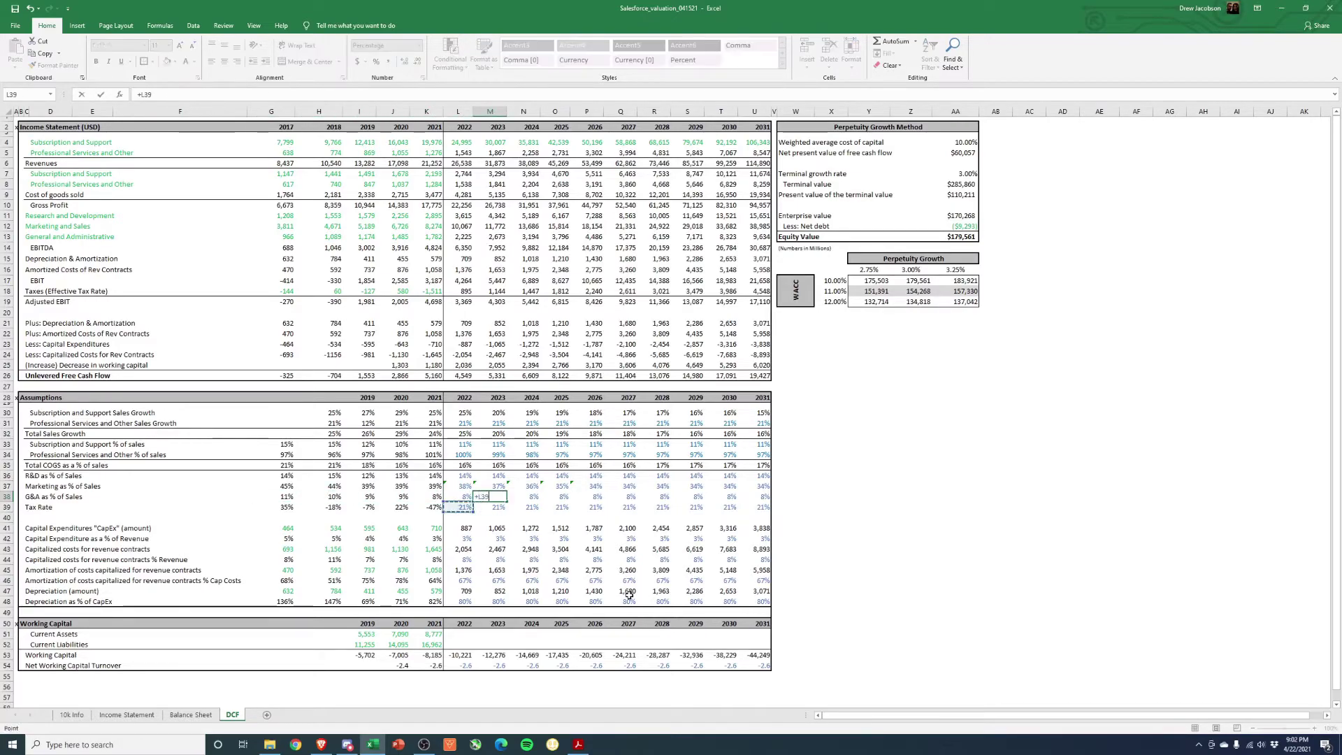
pyautogui.press('Up')
pyautogui.write('-.005')
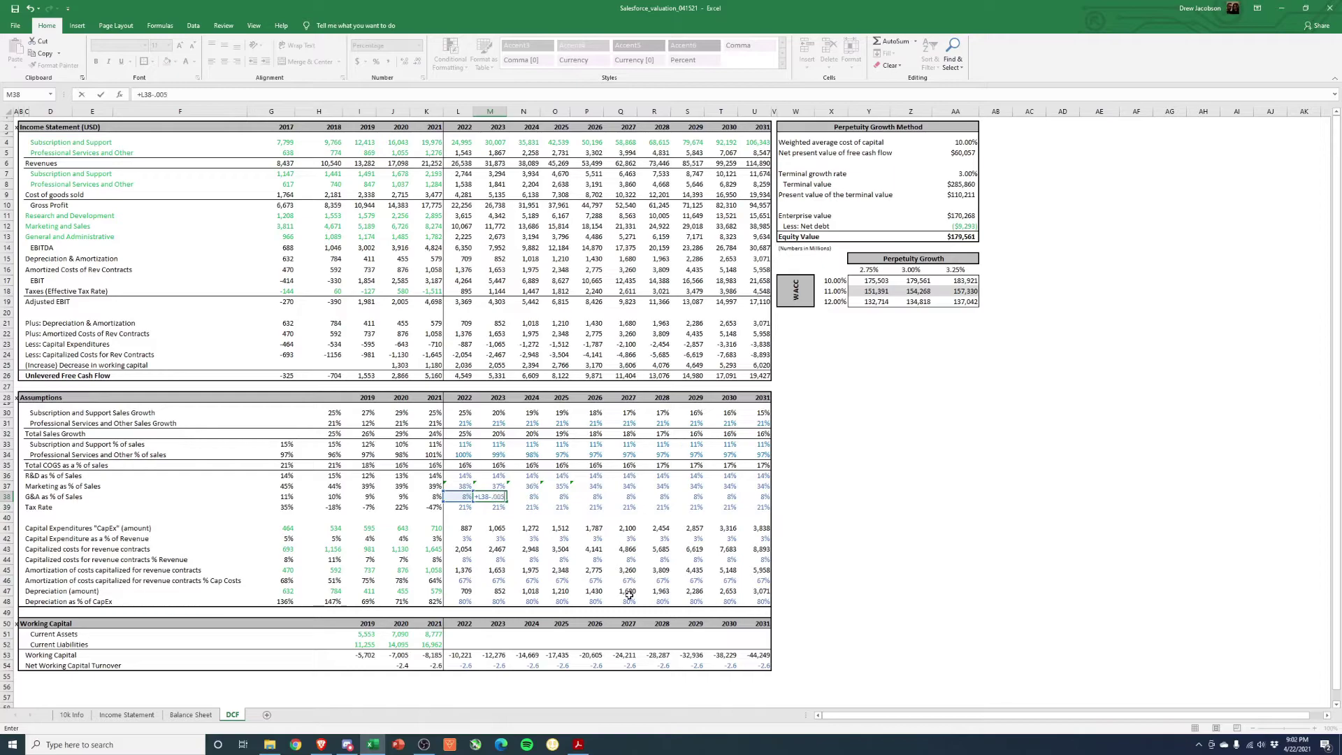
pyautogui.hotkey('ctrl', 'Return')
pyautogui.hotkey('ctrl', 'c')
pyautogui.press('Right')
pyautogui.hotkey('shift', 'Right')
pyautogui.hotkey('shift', 'Right')
pyautogui.hotkey('shift', 'Right')
pyautogui.hotkey('shift', 'Right')
pyautogui.hotkey('shift', 'Right')
pyautogui.hotkey('shift', 'Right')
pyautogui.hotkey('shift', 'Right')
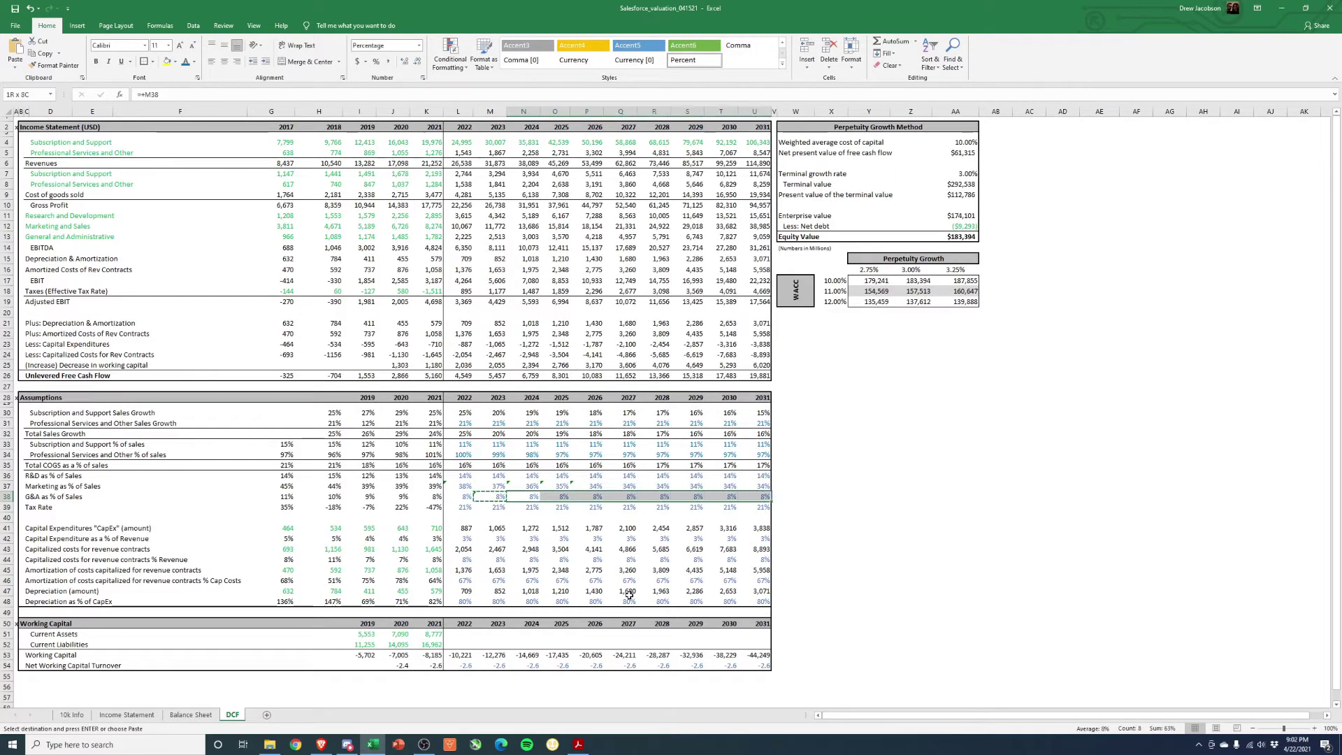
pyautogui.press('Return')
pyautogui.press('Right')
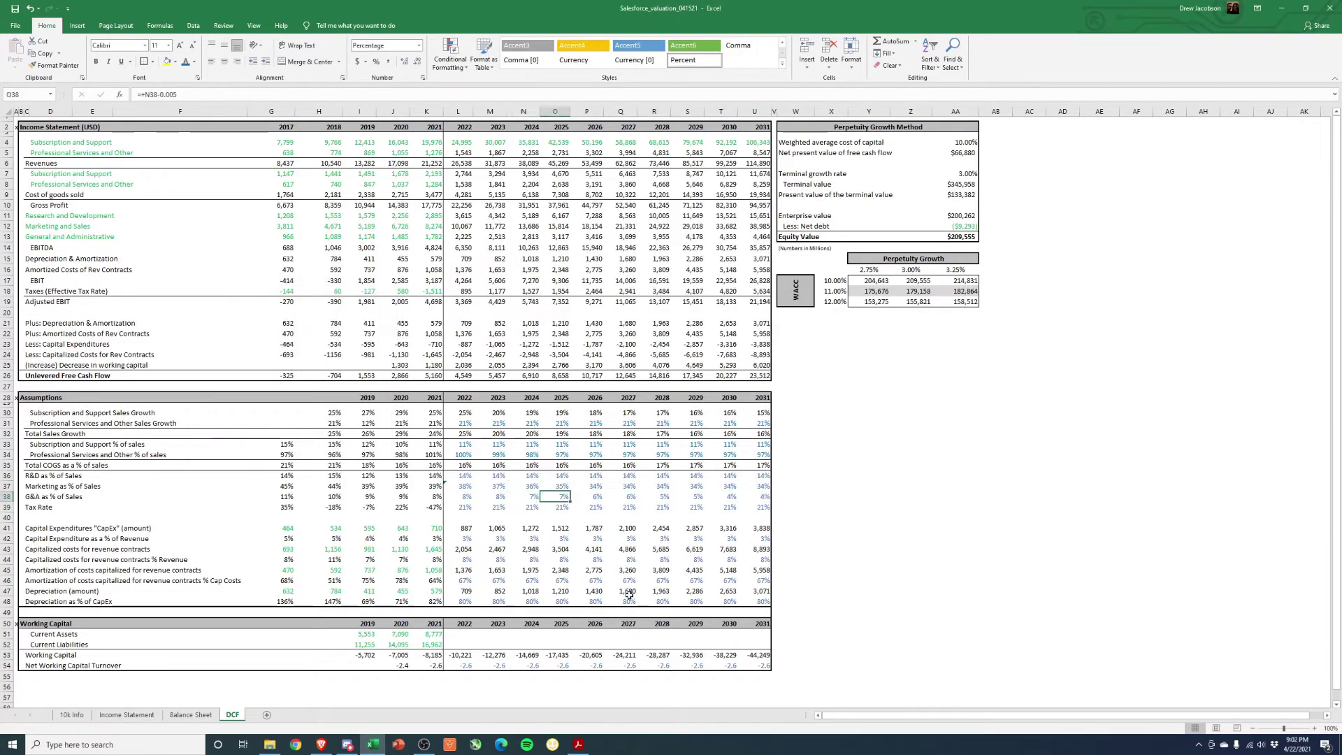
pyautogui.press('Right')
pyautogui.press('Right')
pyautogui.press('Right')
pyautogui.press('Right')
pyautogui.press('Right')
pyautogui.press('Right')
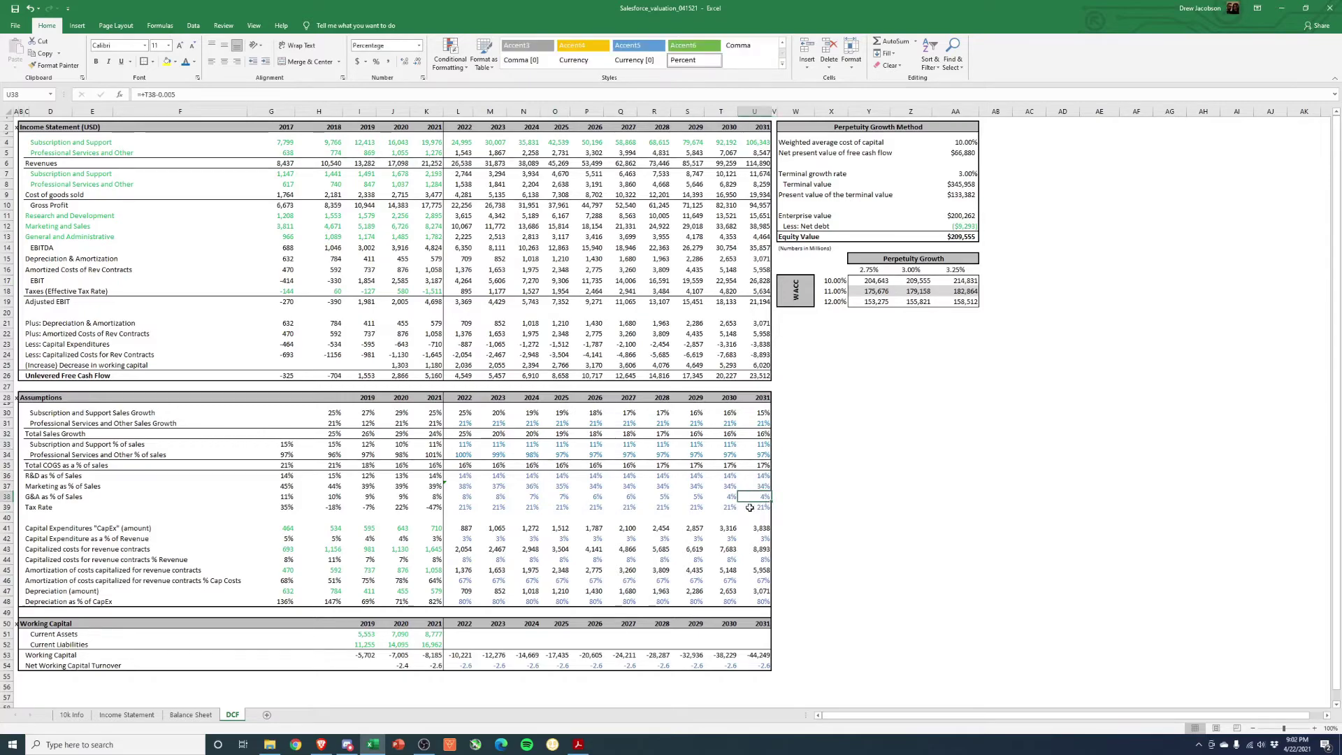
# Select the R&D through G&A forecast rows and check the Equity Value of $209,555
pyautogui.press('Left')
pyautogui.press('Left')
pyautogui.press('Left')
pyautogui.press('Left')
pyautogui.press('Left')
pyautogui.press('Left')
pyautogui.press('Left')
pyautogui.press('Left')
pyautogui.press('Left')
pyautogui.hotkey('shift', 'Right')
pyautogui.hotkey('shift', 'Right')
pyautogui.hotkey('shift', 'Right')
pyautogui.hotkey('shift', 'Right')
pyautogui.hotkey('shift', 'Right')
pyautogui.hotkey('shift', 'Right')
pyautogui.hotkey('shift', 'Right')
pyautogui.hotkey('shift', 'Right')
pyautogui.hotkey('shift', 'Right')
pyautogui.hotkey('shift', 'Up')
pyautogui.hotkey('shift', 'Up')
pyautogui.click(962, 237)
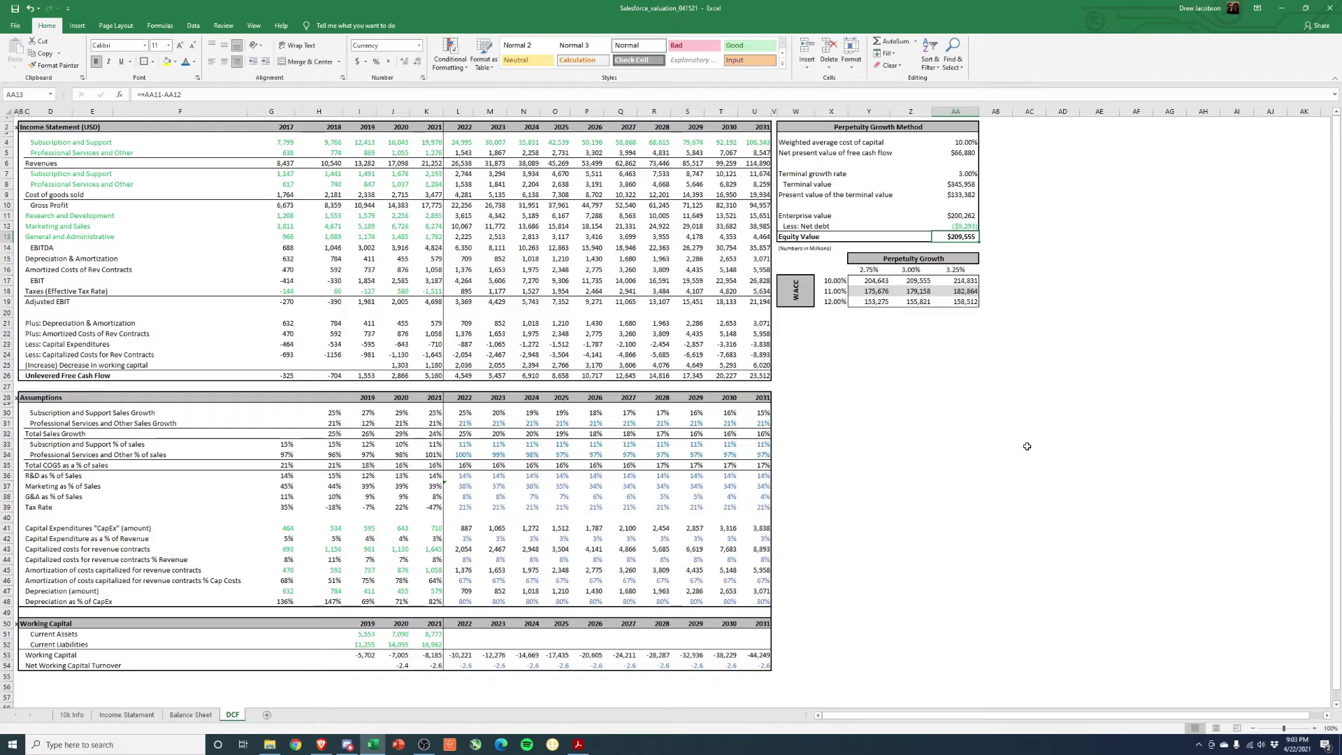
pyautogui.click(126, 715)
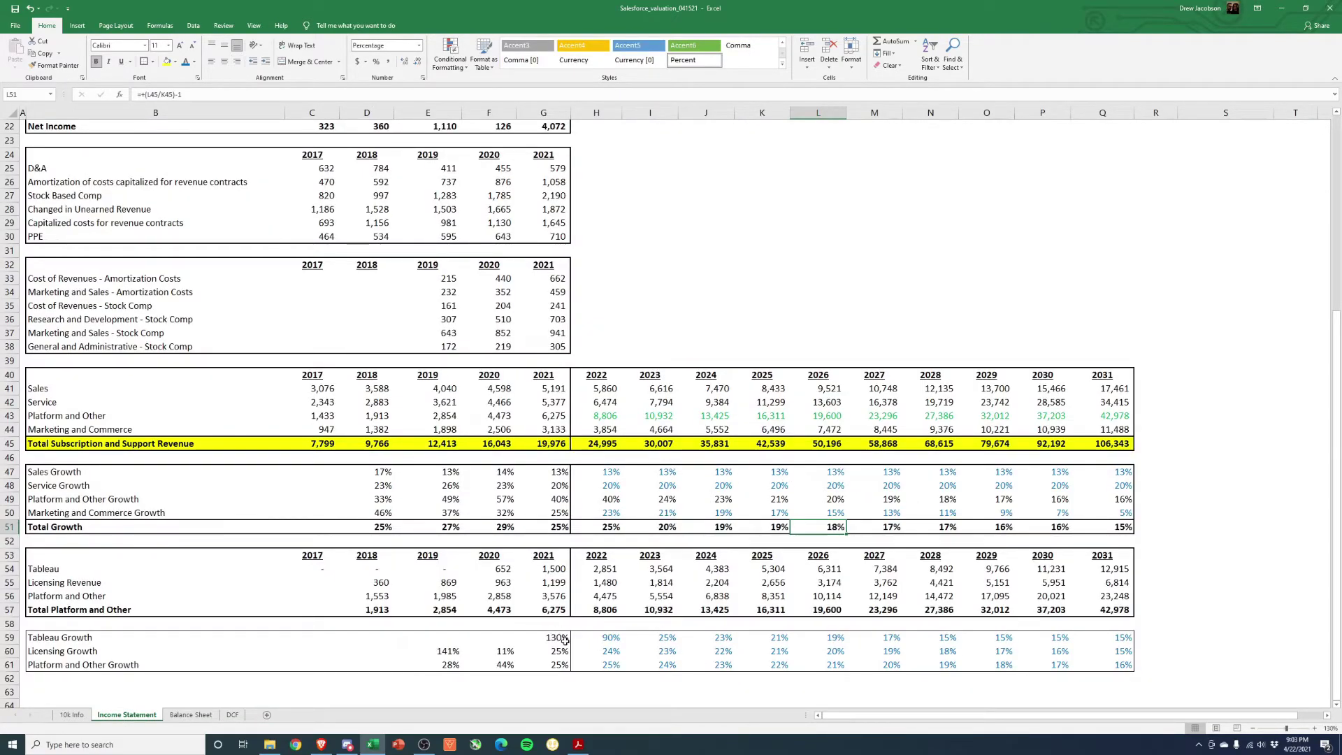
pyautogui.moveTo(594, 637); pyautogui.dragTo(1126, 637)
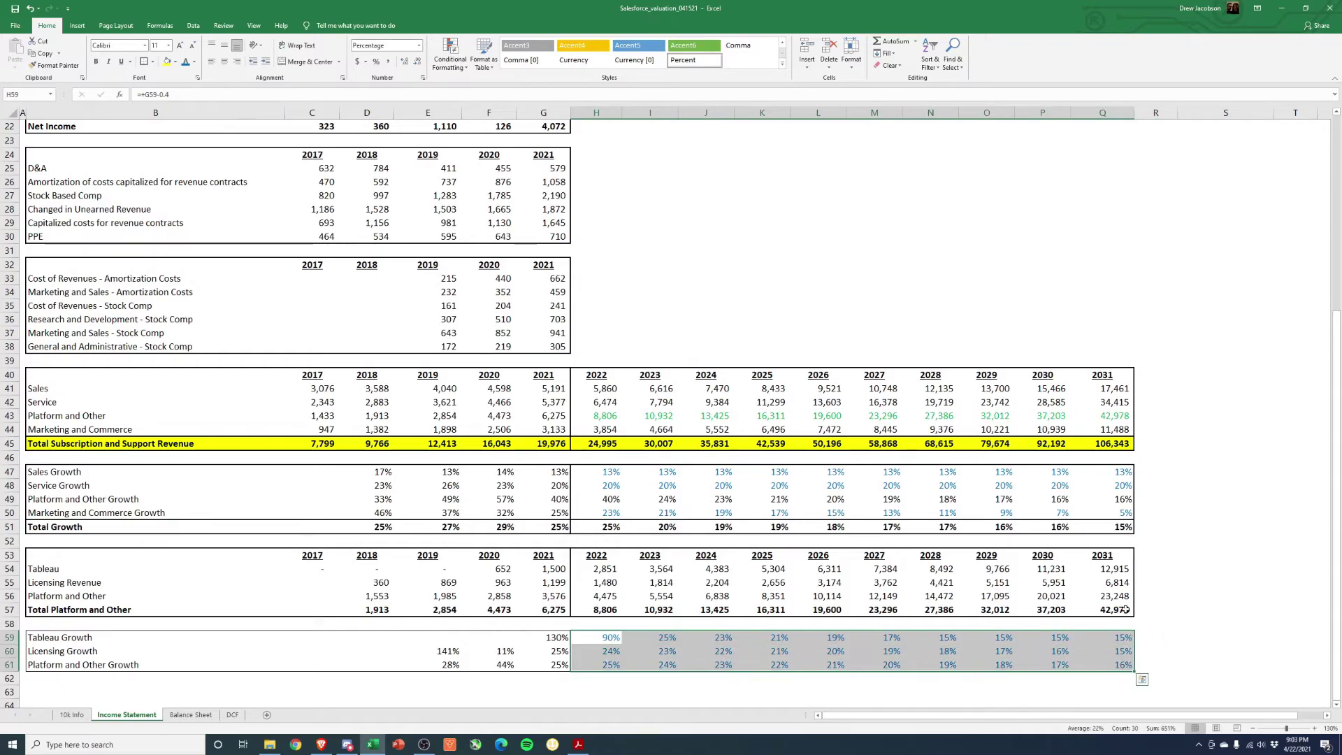
pyautogui.click(1110, 443)
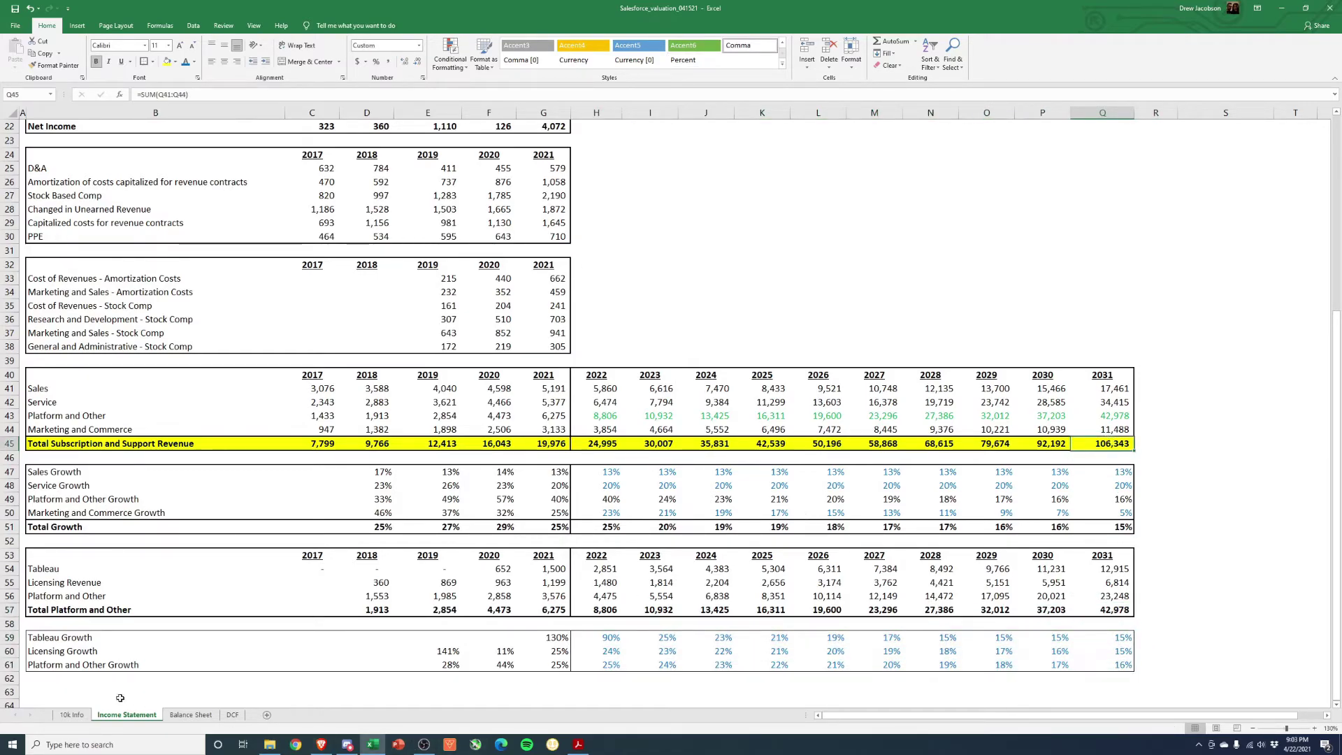
pyautogui.click(233, 715)
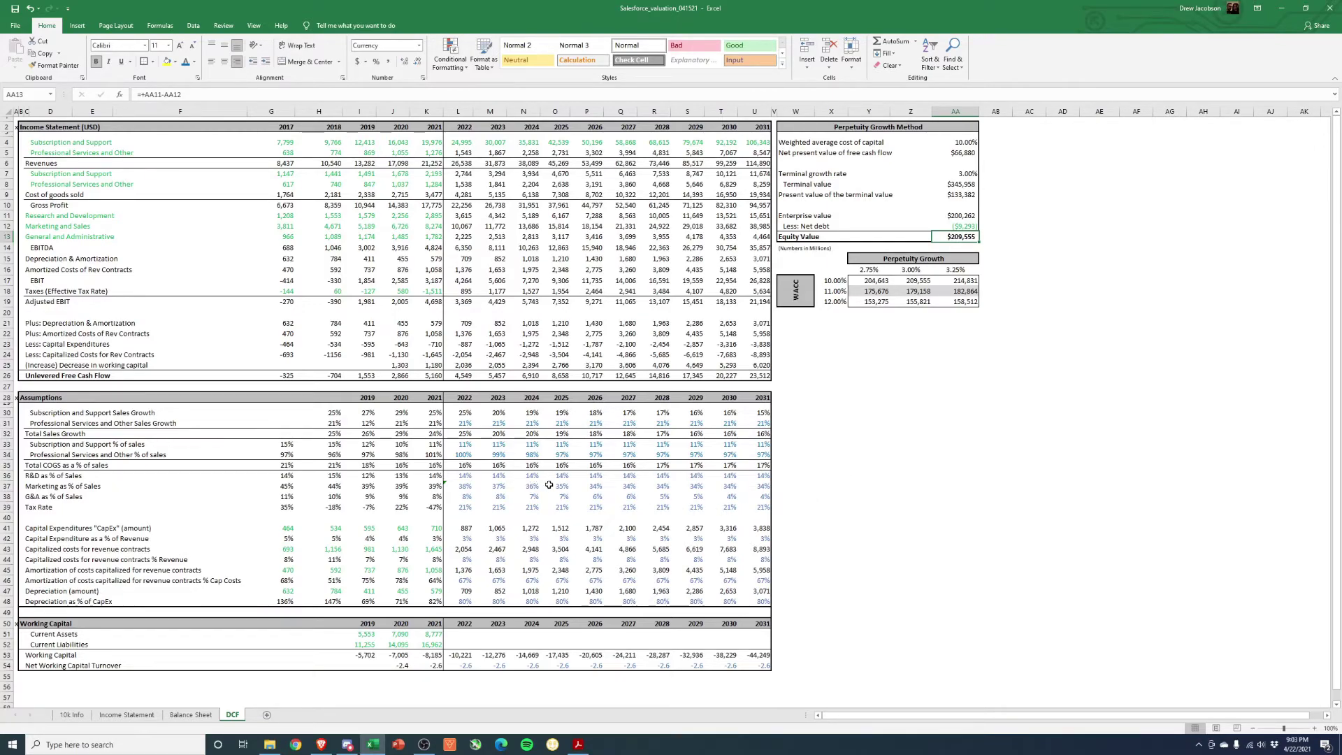
pyautogui.moveTo(283, 445); pyautogui.dragTo(429, 445)
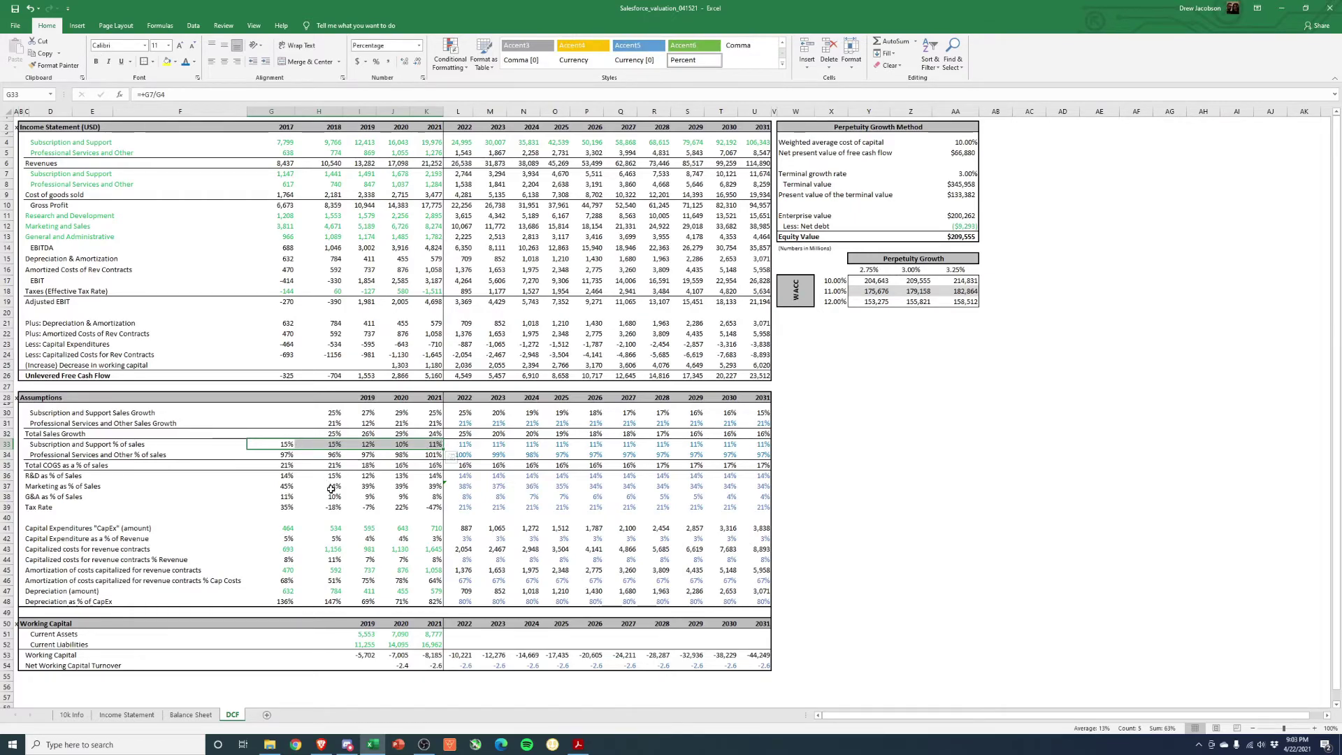
pyautogui.click(466, 476)
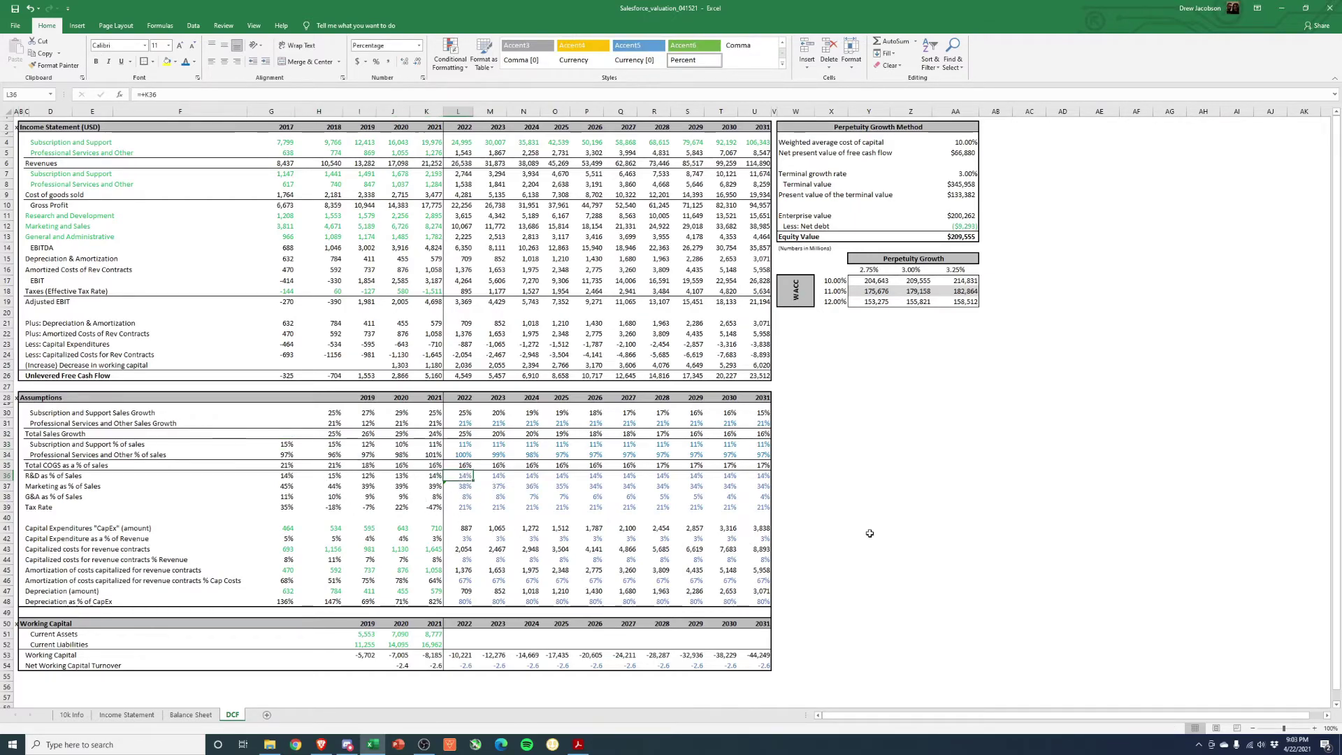
# Enter =K36+.005 in L36 and paste its formula only across M36:U36
pyautogui.write('+K36+.')
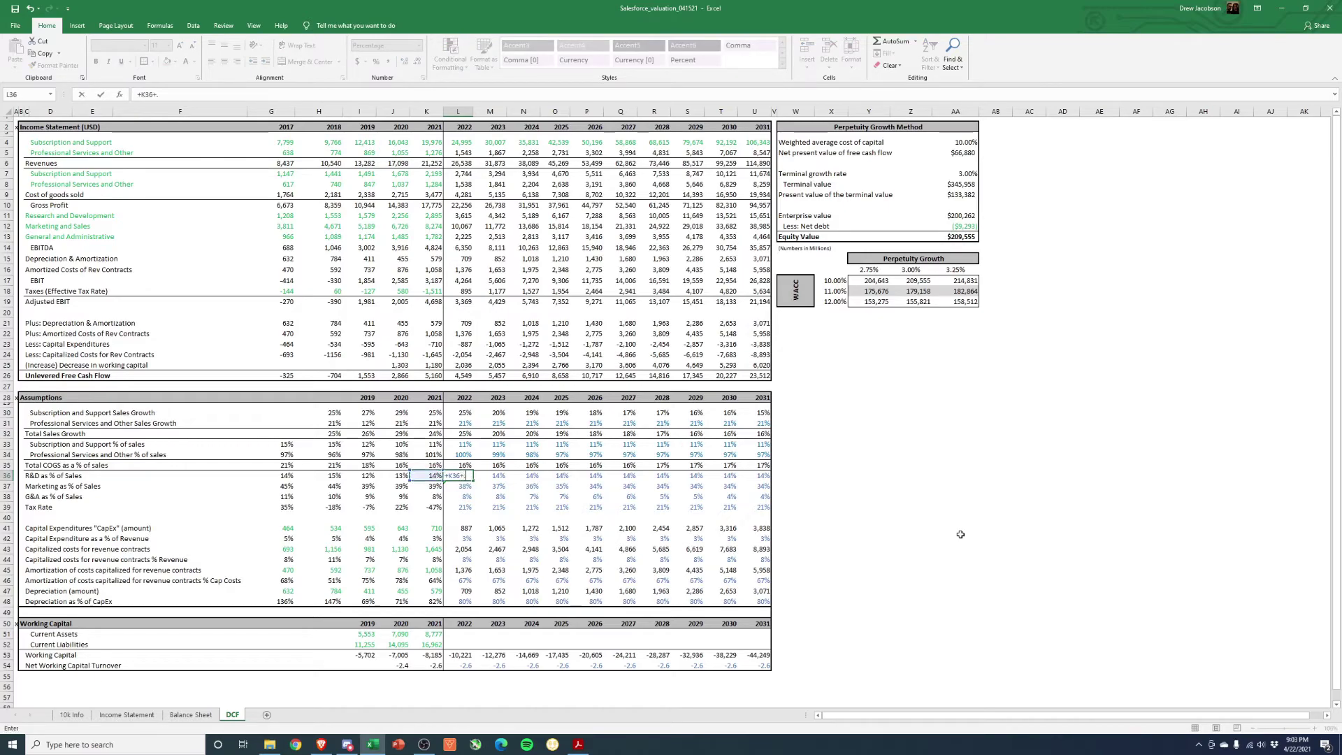
pyautogui.write('005')
pyautogui.hotkey('ctrl', 'Return')
pyautogui.write('c')
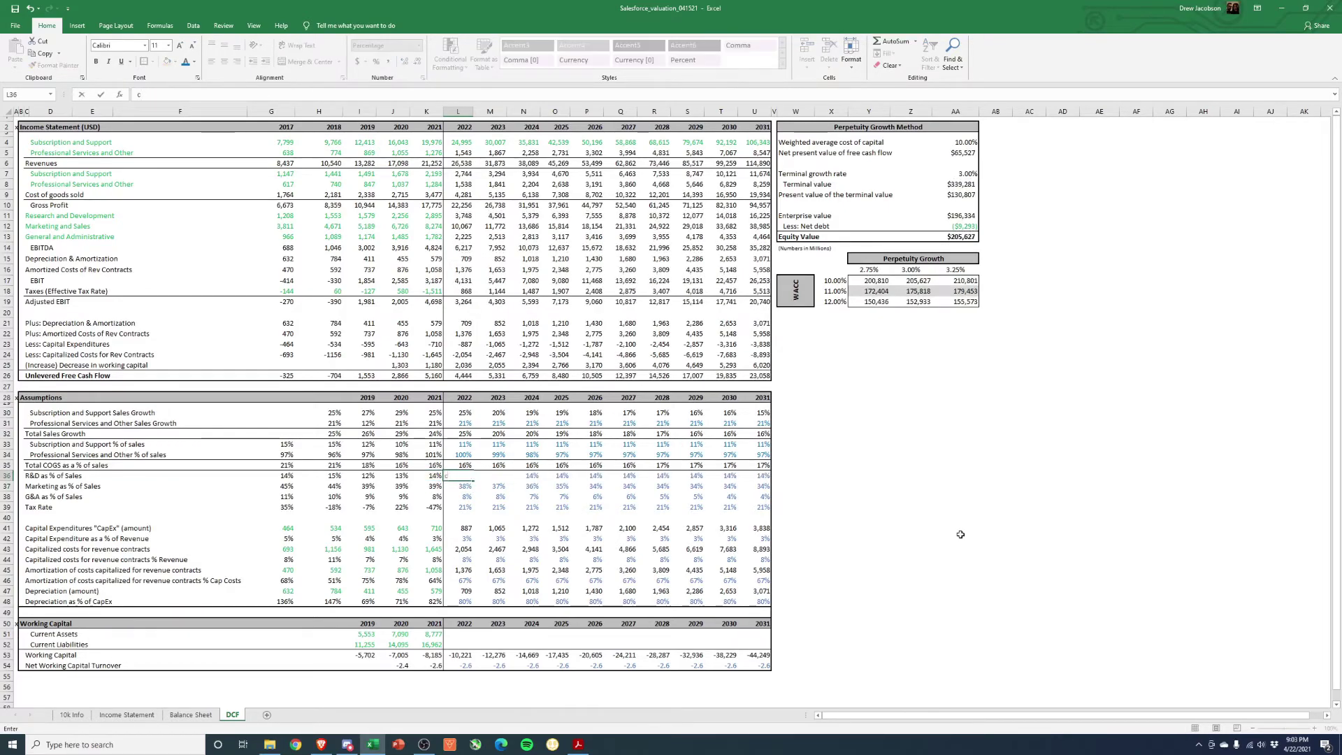
pyautogui.press('Escape')
pyautogui.hotkey('ctrl', 'c')
pyautogui.press('Right')
pyautogui.hotkey('ctrl', 'shift', 'Right')
pyautogui.hotkey('alt', 'e')
pyautogui.press('s')
pyautogui.press('f')
pyautogui.press('Return')
pyautogui.press('Escape')
# Review the marketing percentage formulas along the forecast row
pyautogui.press('Left')
pyautogui.press('Down')
pyautogui.press('Left')
pyautogui.press('Right')
pyautogui.press('Right')
pyautogui.press('Right')
pyautogui.press('Right')
pyautogui.press('Right')
pyautogui.press('Right')
pyautogui.press('Right')
pyautogui.press('Right')
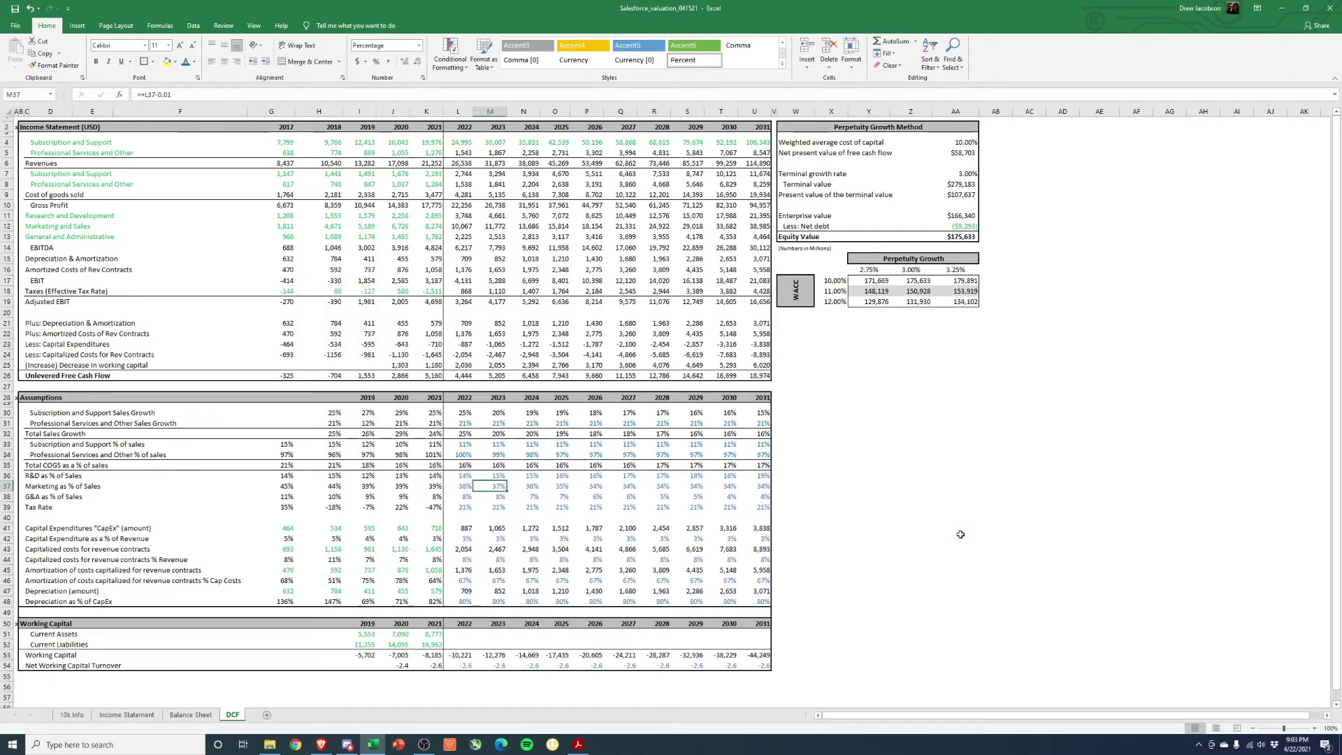
pyautogui.press('Right')
pyautogui.press('Right')
pyautogui.press('Left')
pyautogui.press('Left')
pyautogui.press('Left')
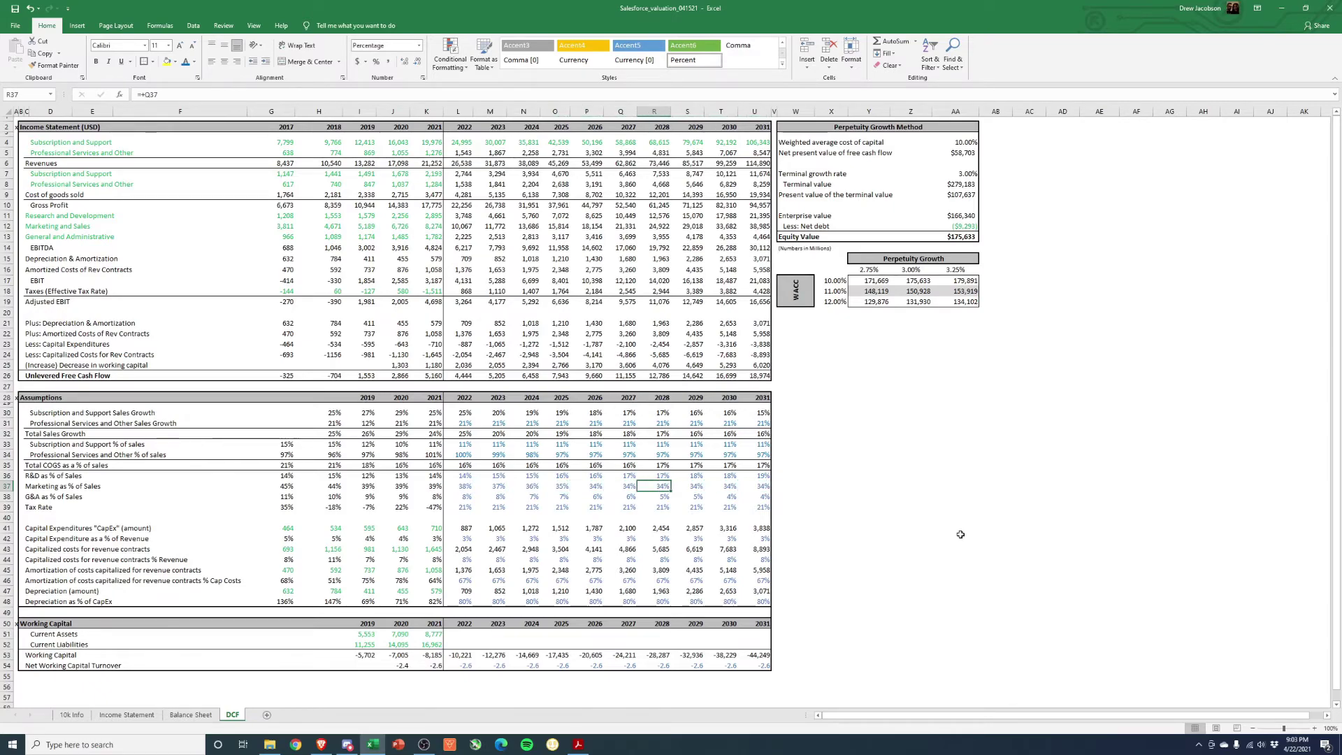
# Select the marketing, G&A and R&D forecast rows and check Equity Value of $175,633
pyautogui.click(751, 505)
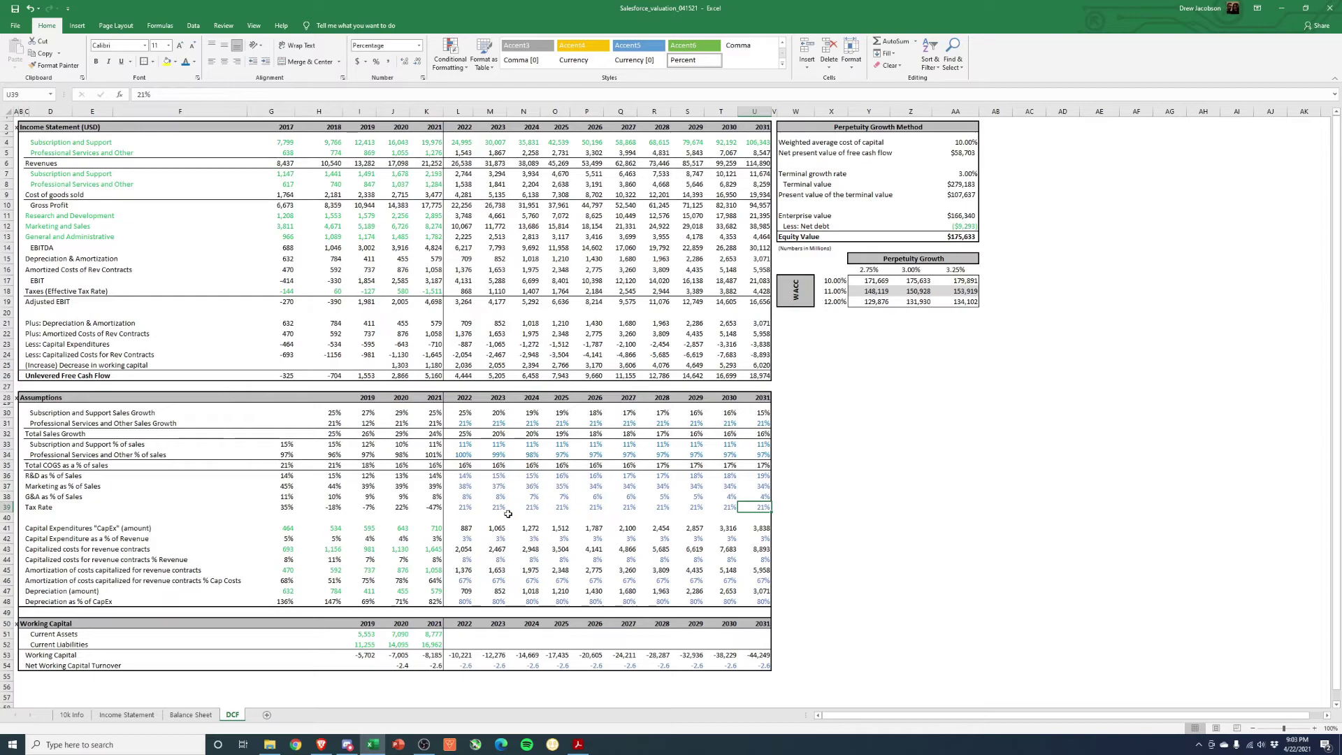
pyautogui.click(468, 485)
pyautogui.hotkey('shift', 'Right')
pyautogui.hotkey('shift', 'Right')
pyautogui.hotkey('shift', 'Right')
pyautogui.hotkey('shift', 'Right')
pyautogui.hotkey('shift', 'Right')
pyautogui.hotkey('shift', 'Right')
pyautogui.hotkey('shift', 'Right')
pyautogui.hotkey('shift', 'Right')
pyautogui.hotkey('shift', 'Right')
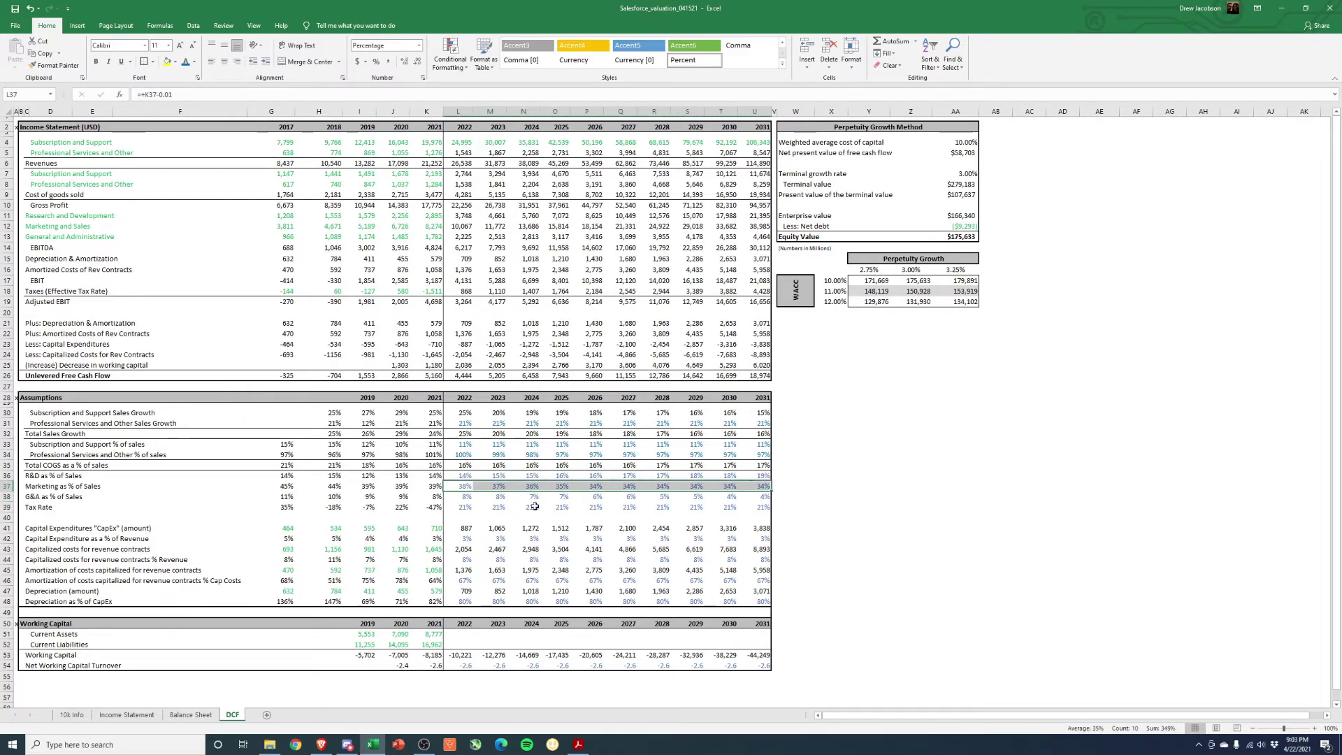
pyautogui.click(463, 496)
pyautogui.hotkey('shift', 'Right')
pyautogui.hotkey('shift', 'Right')
pyautogui.hotkey('shift', 'Right')
pyautogui.hotkey('shift', 'Right')
pyautogui.hotkey('shift', 'Right')
pyautogui.hotkey('shift', 'Right')
pyautogui.hotkey('shift', 'Right')
pyautogui.hotkey('shift', 'Right')
pyautogui.hotkey('shift', 'Right')
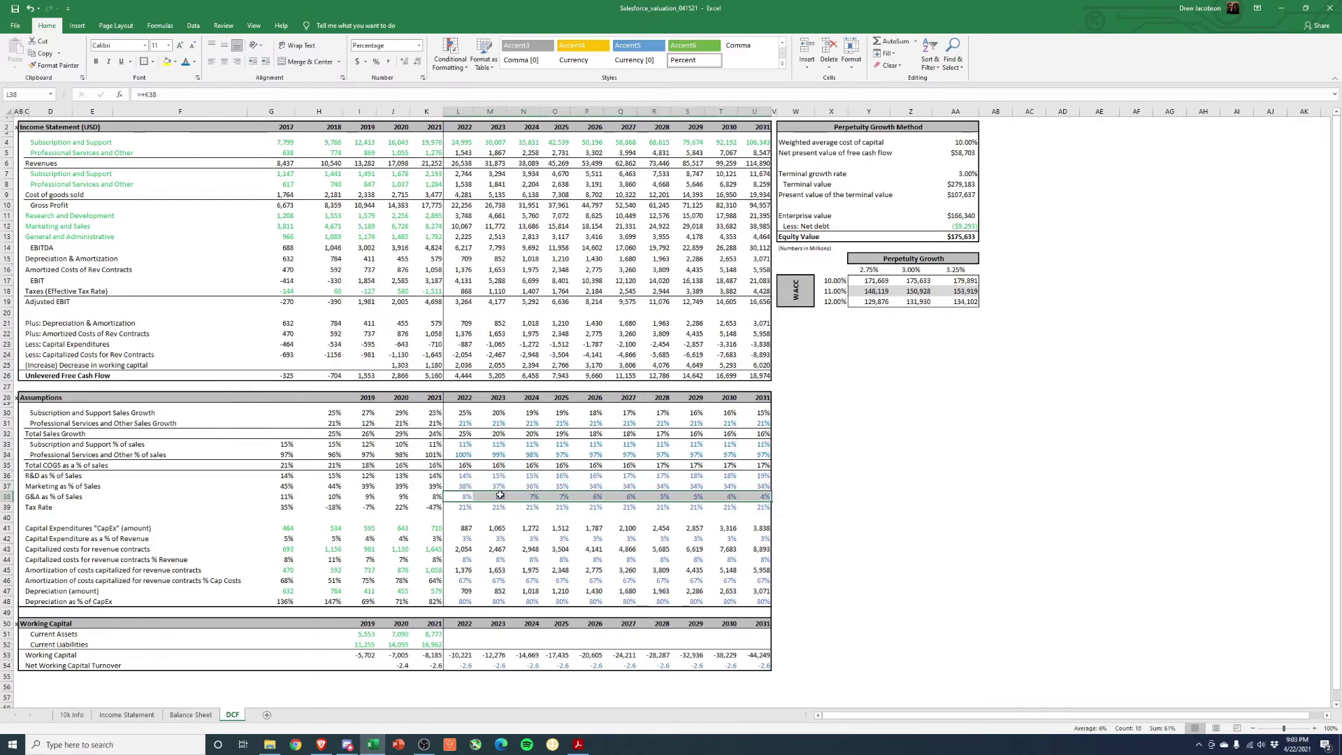
pyautogui.click(467, 476)
pyautogui.hotkey('shift', 'Right')
pyautogui.hotkey('shift', 'Right')
pyautogui.hotkey('shift', 'Right')
pyautogui.hotkey('shift', 'Right')
pyautogui.hotkey('shift', 'Right')
pyautogui.hotkey('shift', 'Right')
pyautogui.hotkey('shift', 'Right')
pyautogui.hotkey('shift', 'Right')
pyautogui.hotkey('shift', 'Right')
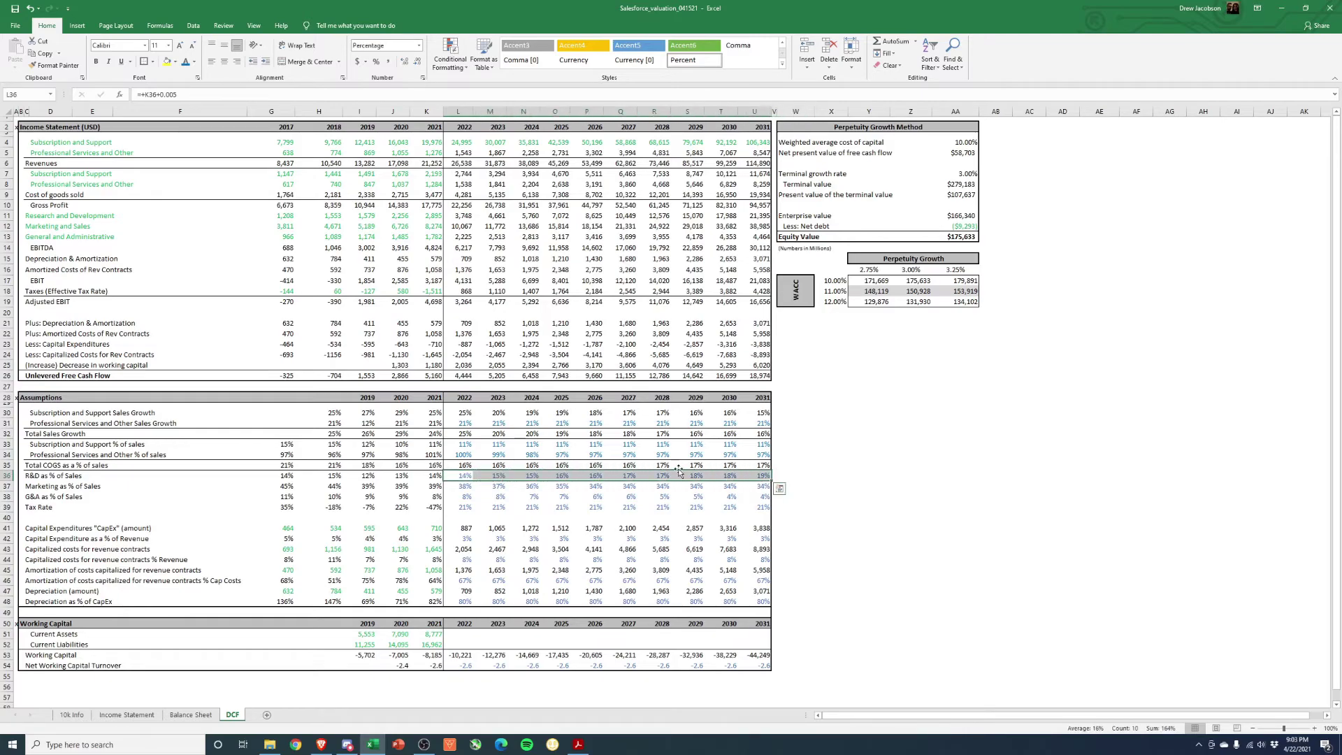
pyautogui.click(524, 496)
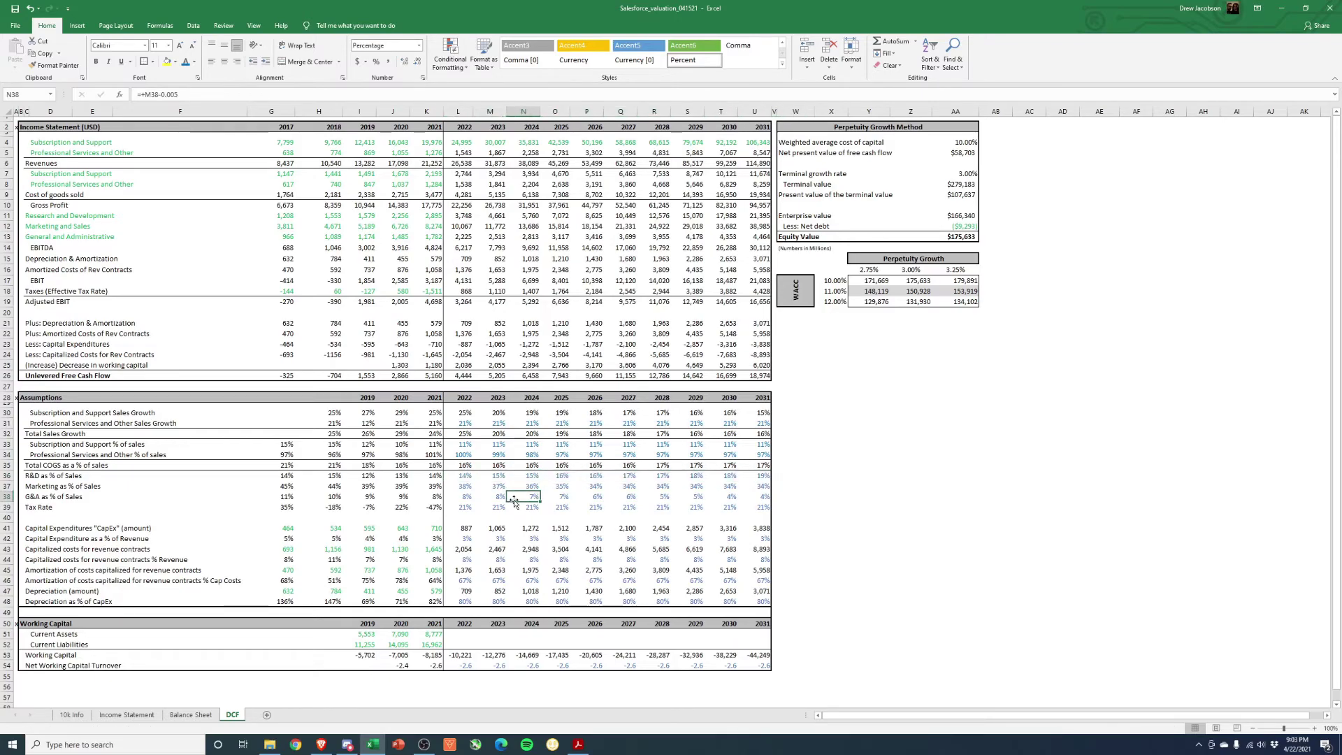
pyautogui.click(965, 239)
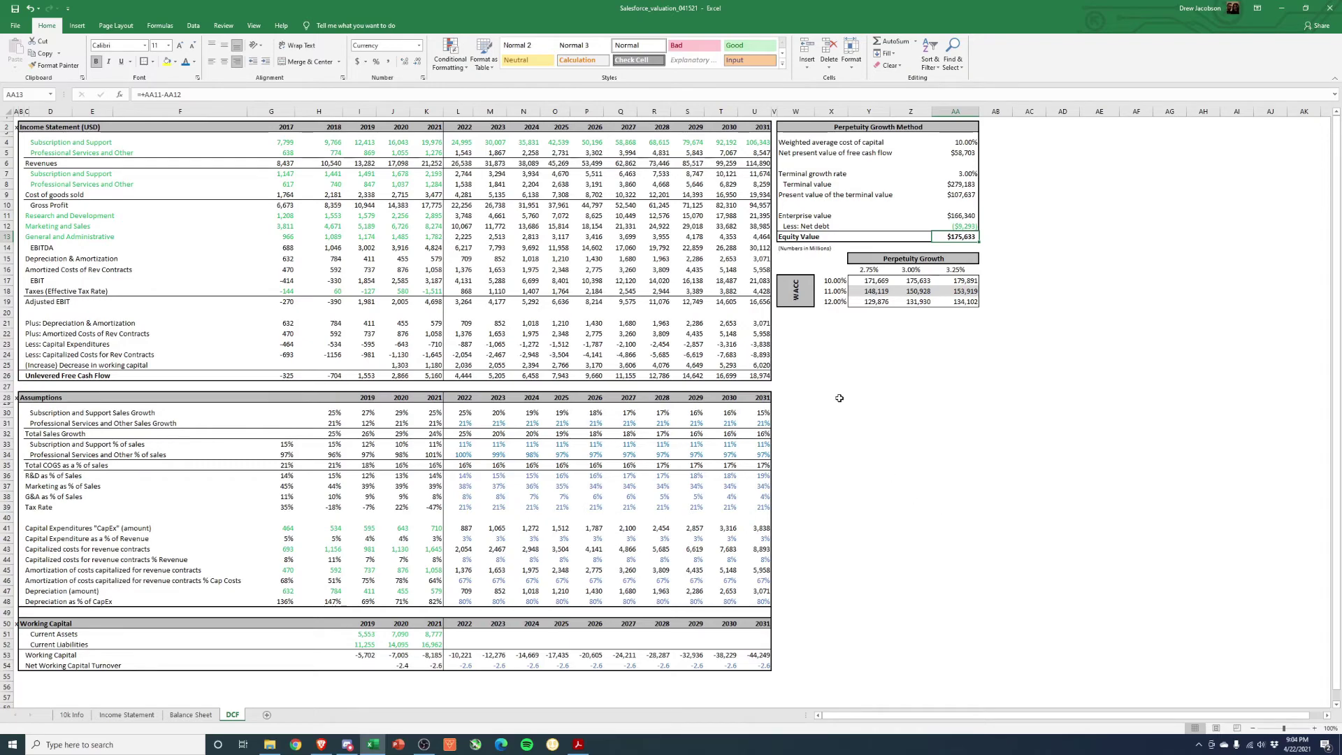
# Highlight the subscription revenue forecasts on the DCF sheet, then clear the selection
pyautogui.moveTo(445, 140); pyautogui.dragTo(758, 142)
pyautogui.click(855, 464)
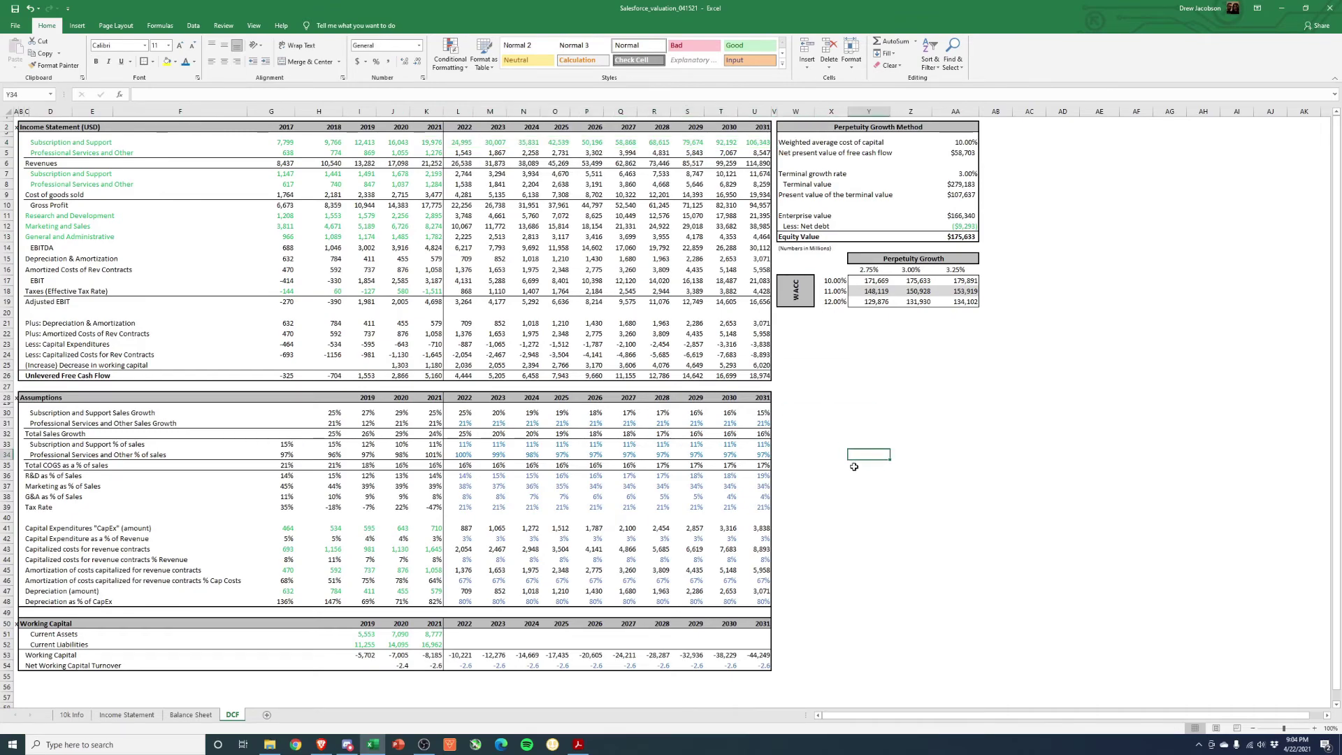
pyautogui.click(836, 383)
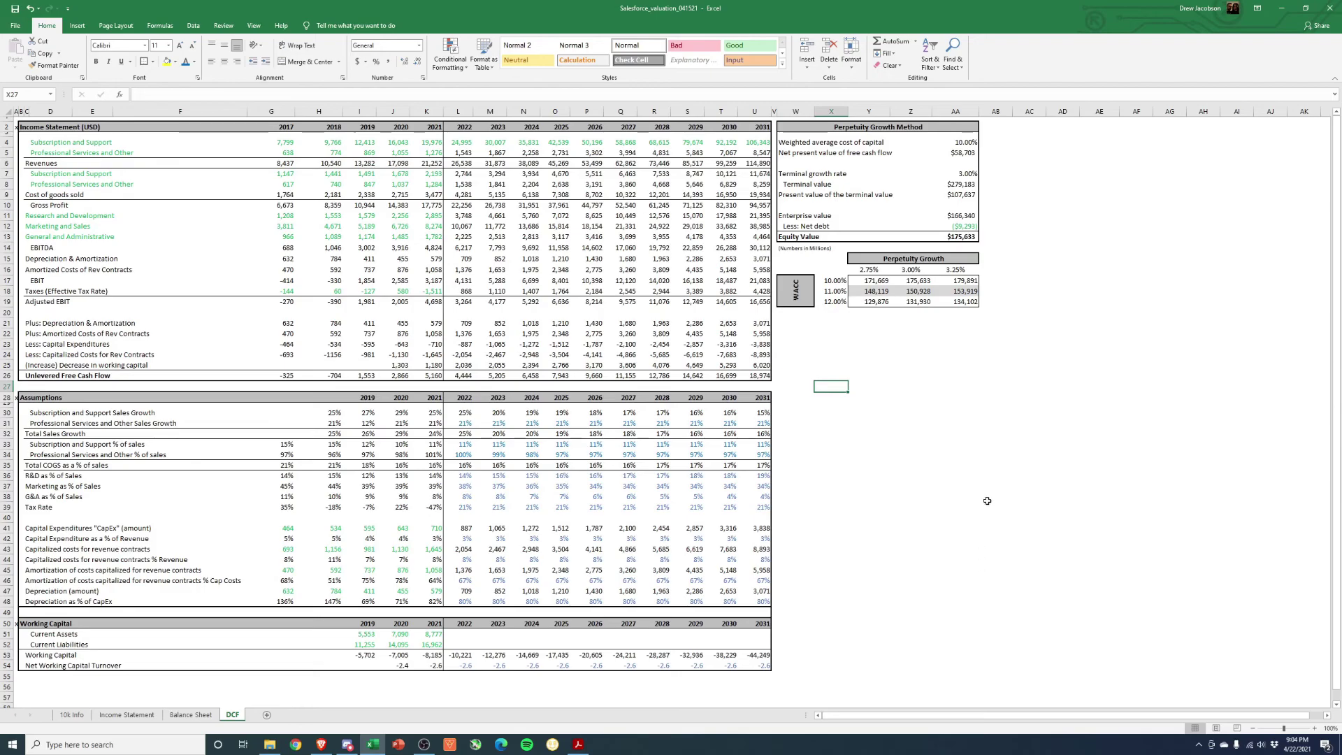
# Switch to the Income Statement sheet and select Q48 to check the 2031 Service Growth formula
pyautogui.click(128, 715)
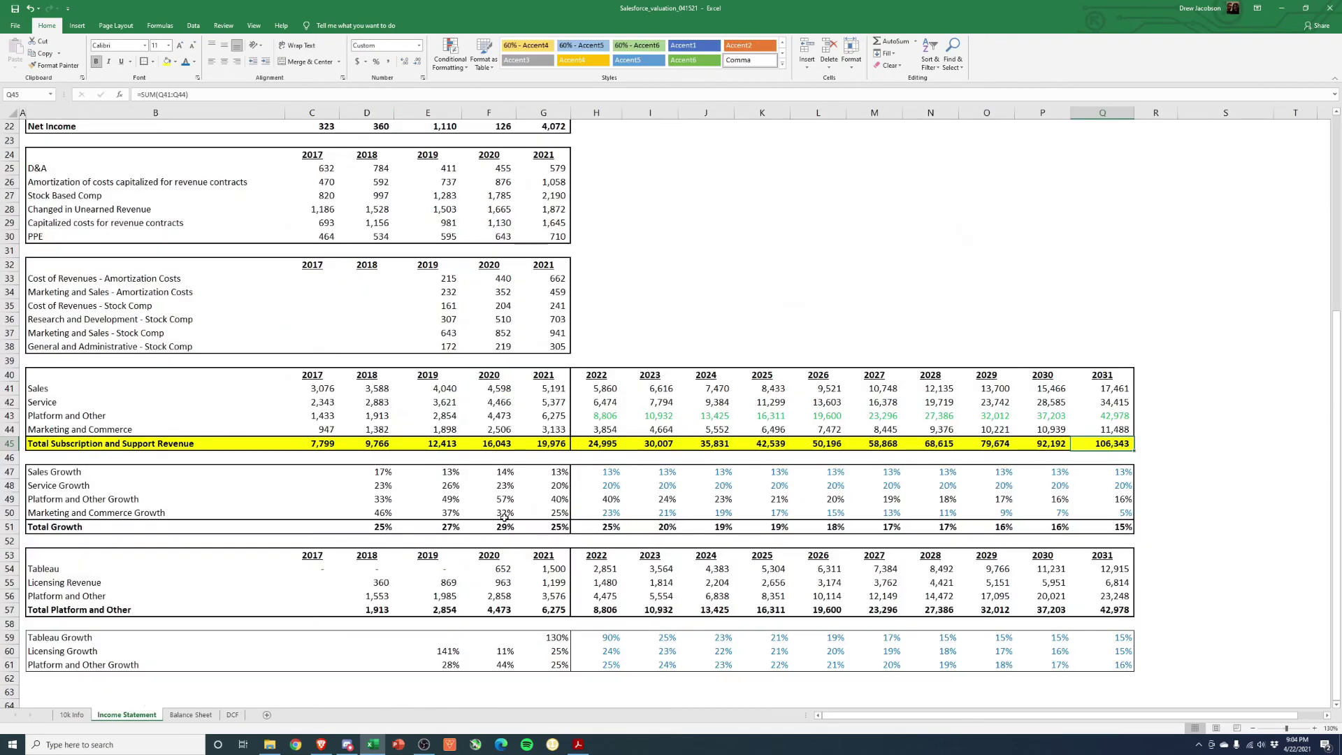
pyautogui.click(1132, 485)
pyautogui.scroll(-5, 629, 504)
pyautogui.scroll(6, 617, 513)
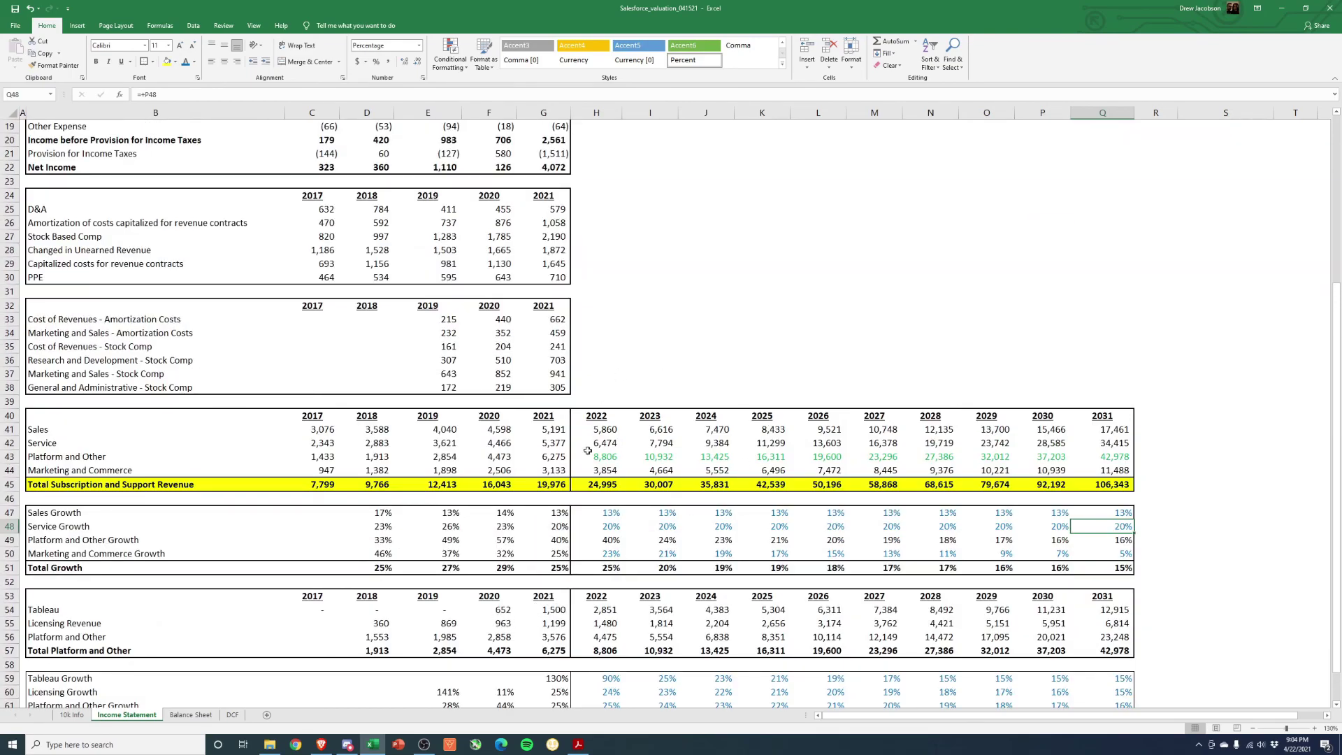
pyautogui.moveTo(431, 750)
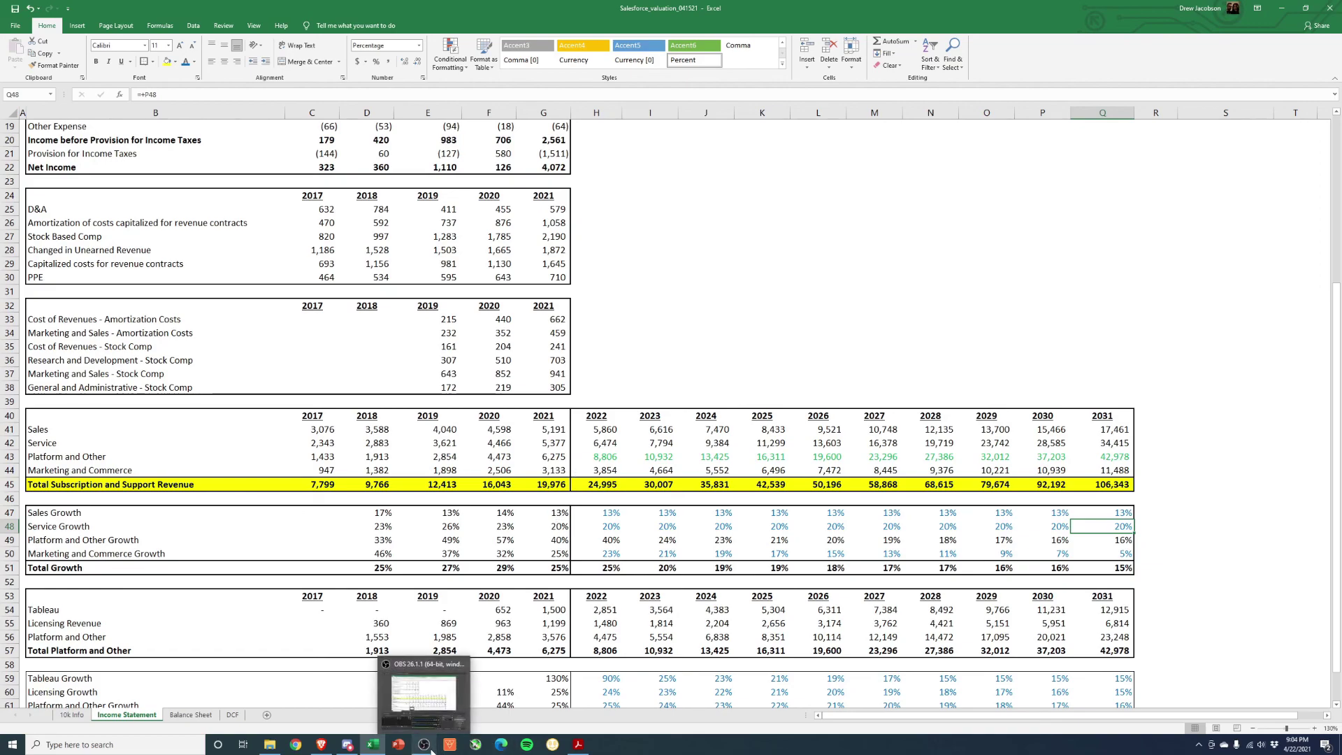